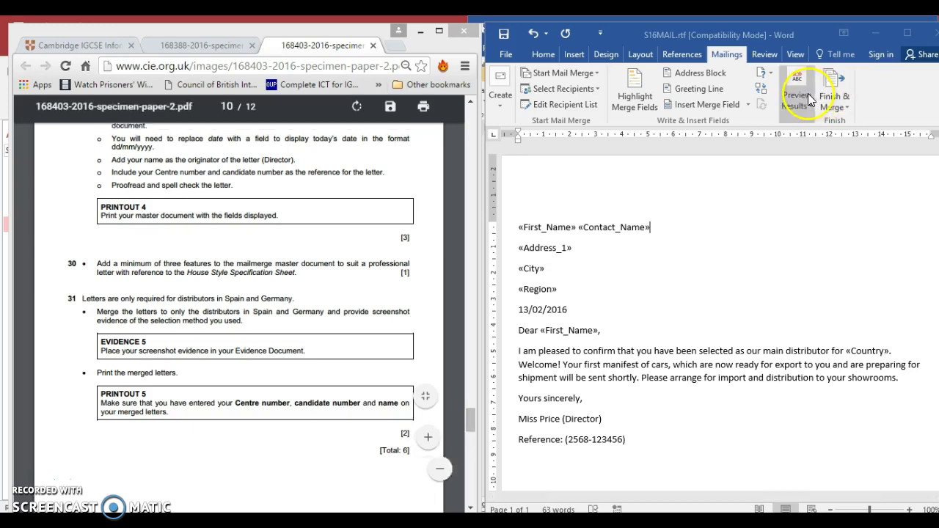
Preview the merged letter for the first recipient and switch back to the merge field view.
{"action": "left_click", "coordinate": [808, 95]}
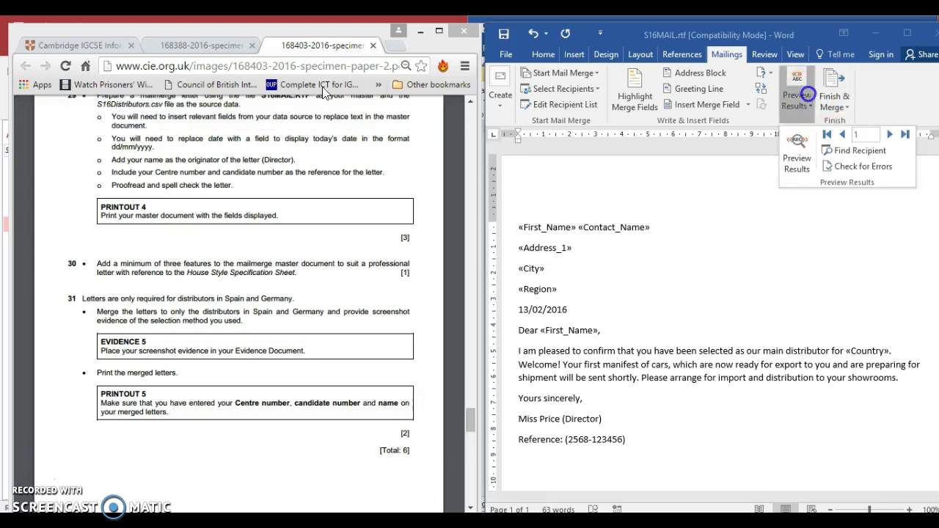
{"action": "left_click", "coordinate": [906, 34]}
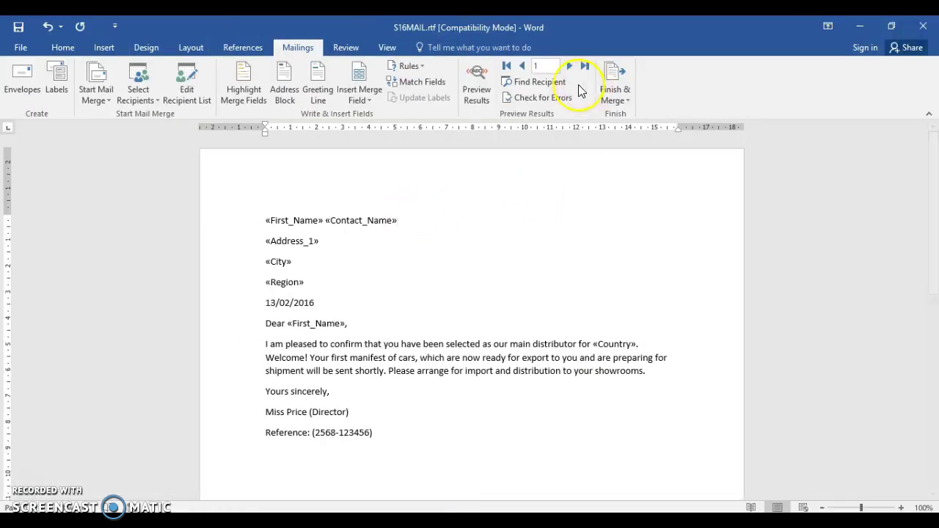
{"action": "left_click", "coordinate": [473, 88]}
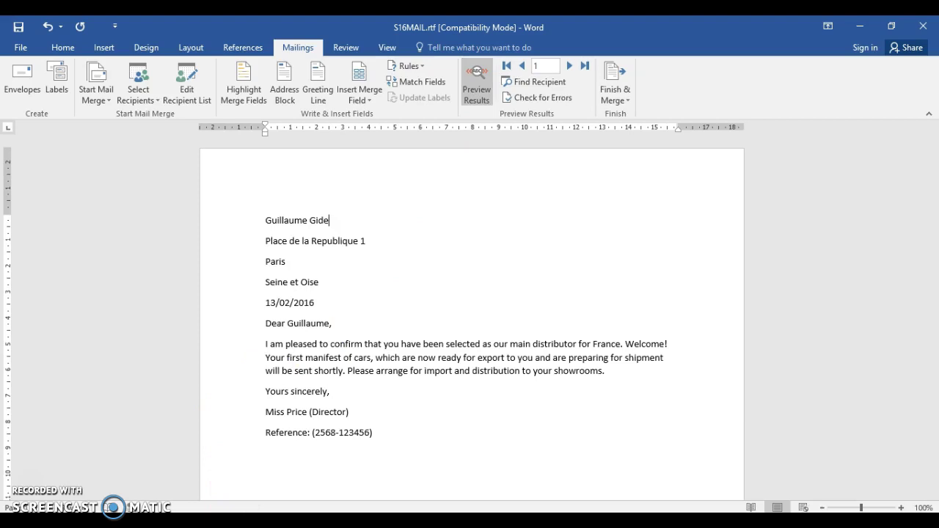
{"action": "key", "text": "alt+Tab"}
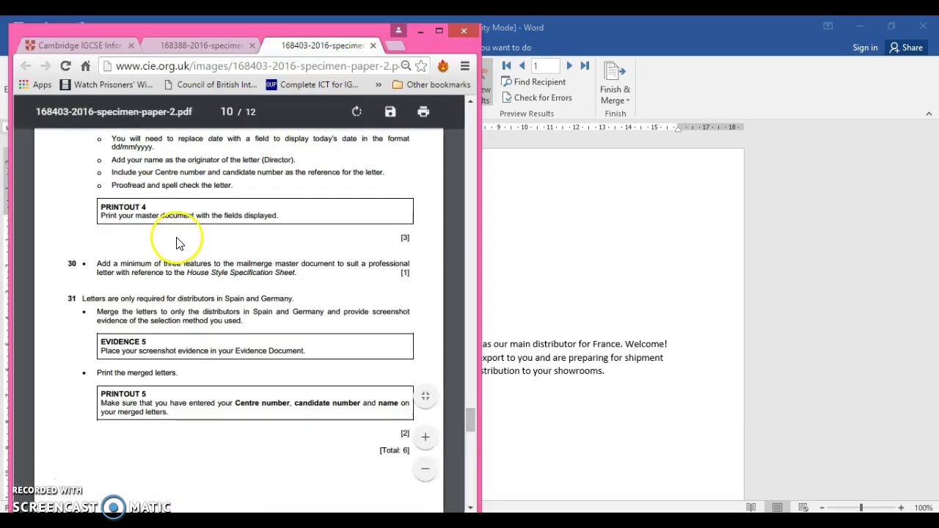
{"action": "left_click", "coordinate": [593, 230]}
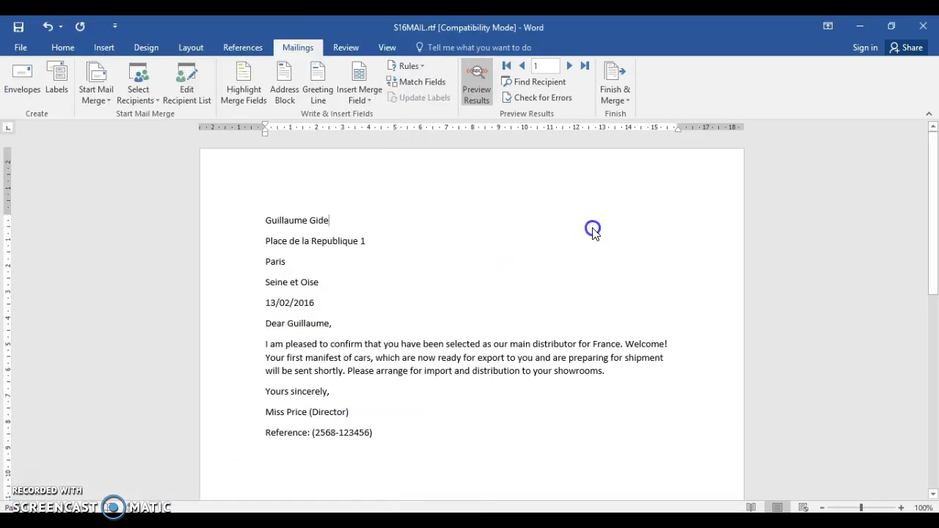
{"action": "left_click", "coordinate": [475, 73]}
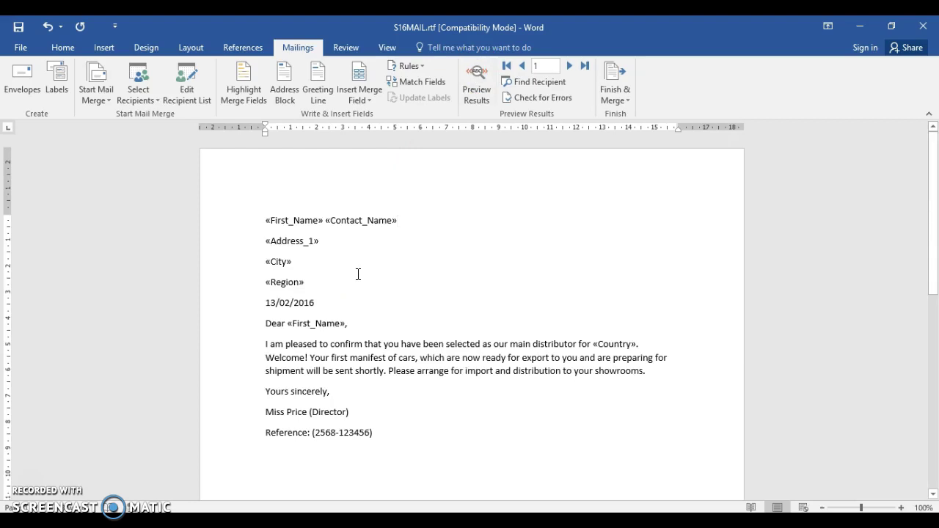
Consult the House Style Specification Sheet on page 2 of the exam paper and return to the mailmerge task on page 10.
{"action": "left_click", "coordinate": [902, 28]}
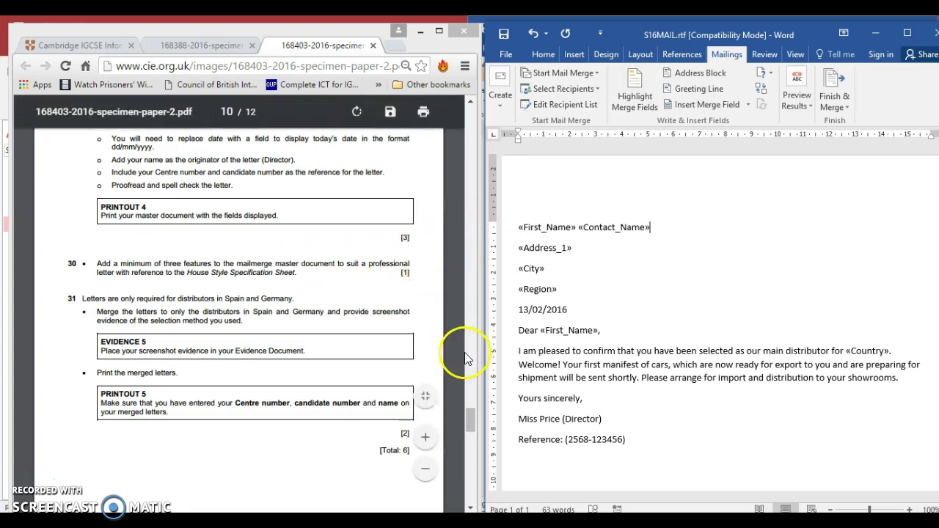
{"action": "left_click_drag", "start_coordinate": [469, 419], "coordinate": [463, 157]}
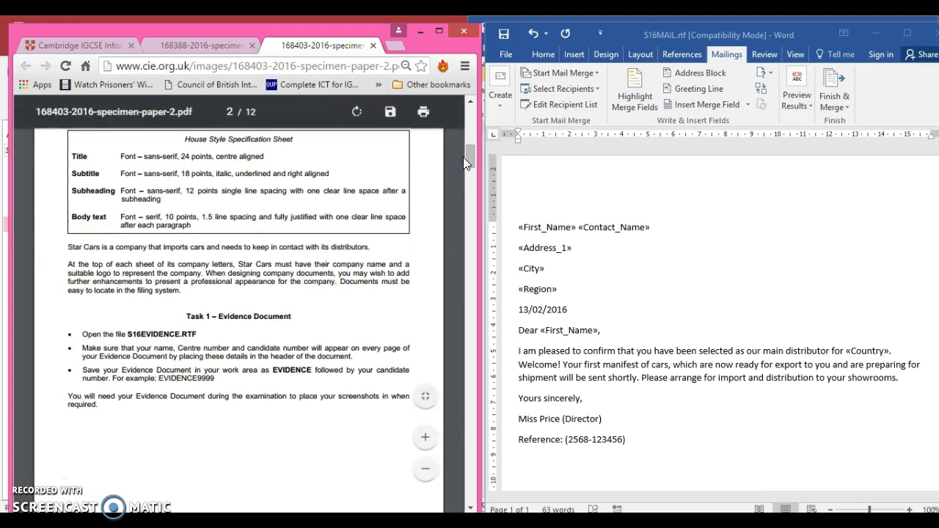
{"action": "left_click_drag", "start_coordinate": [468, 156], "coordinate": [446, 417]}
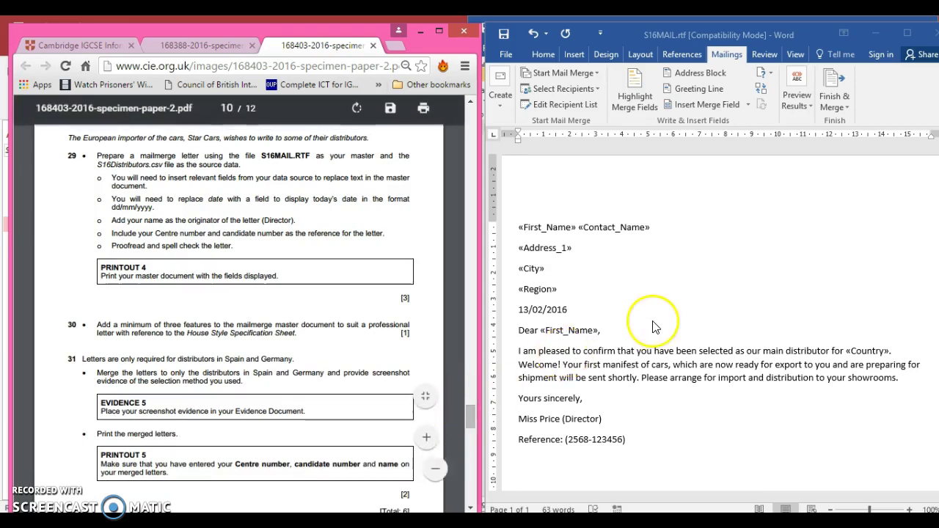
Preview the merge results and apply the Body_Text style to the letter from the greeting through the Director line.
{"action": "left_click", "coordinate": [909, 35]}
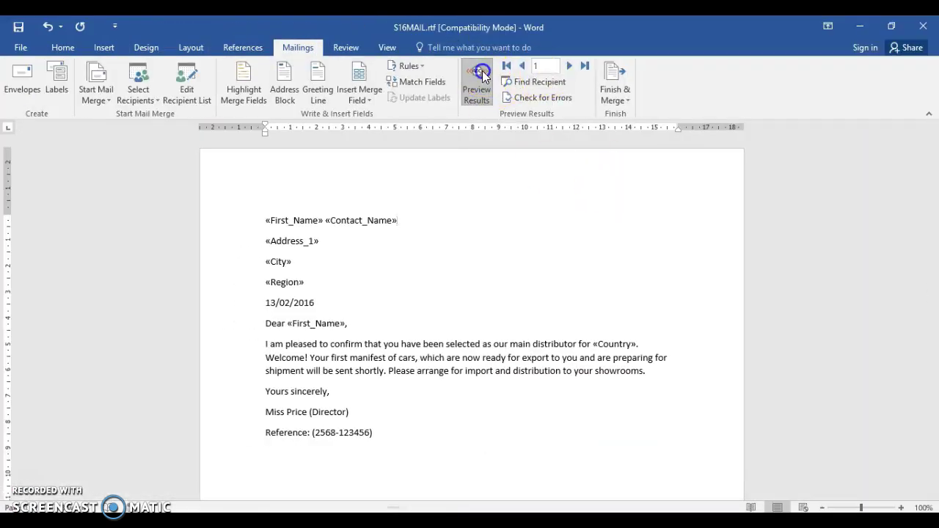
{"action": "left_click", "coordinate": [478, 77]}
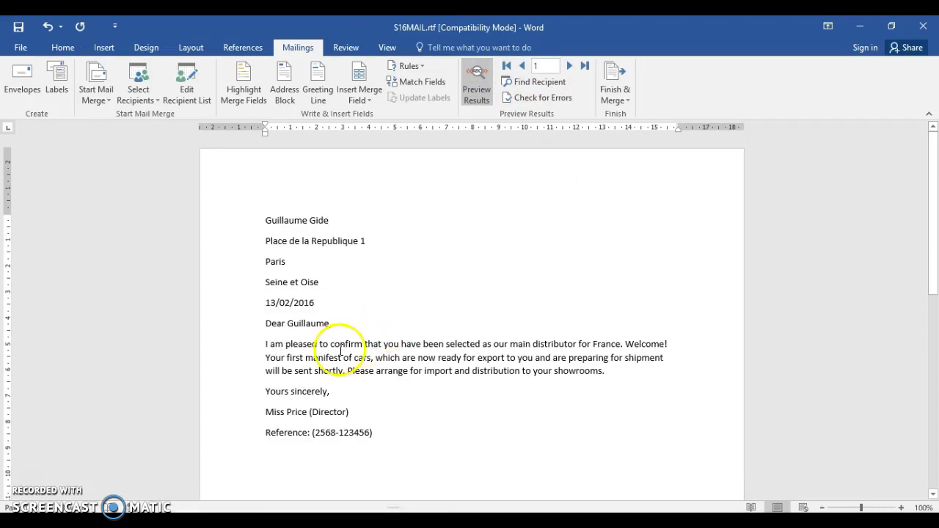
{"action": "left_click", "coordinate": [58, 47]}
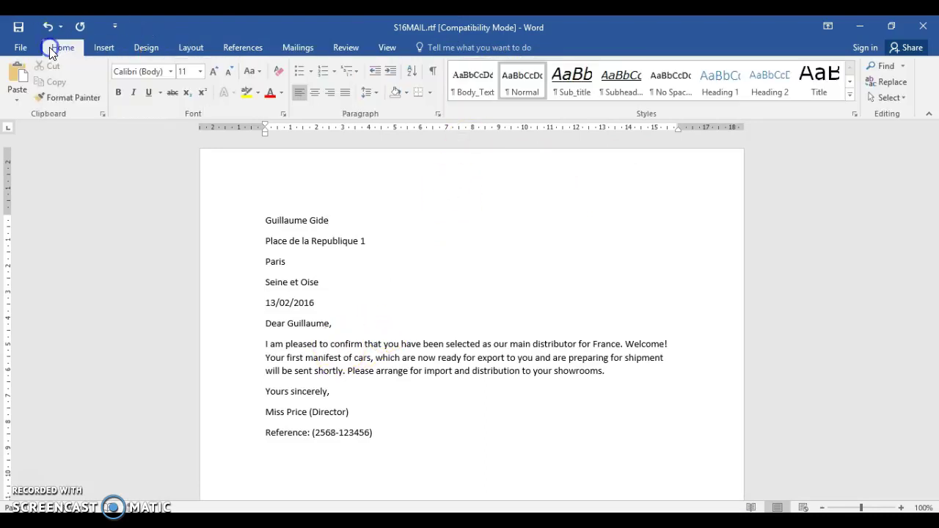
{"action": "left_click", "coordinate": [474, 91]}
{"action": "left_click", "coordinate": [514, 96]}
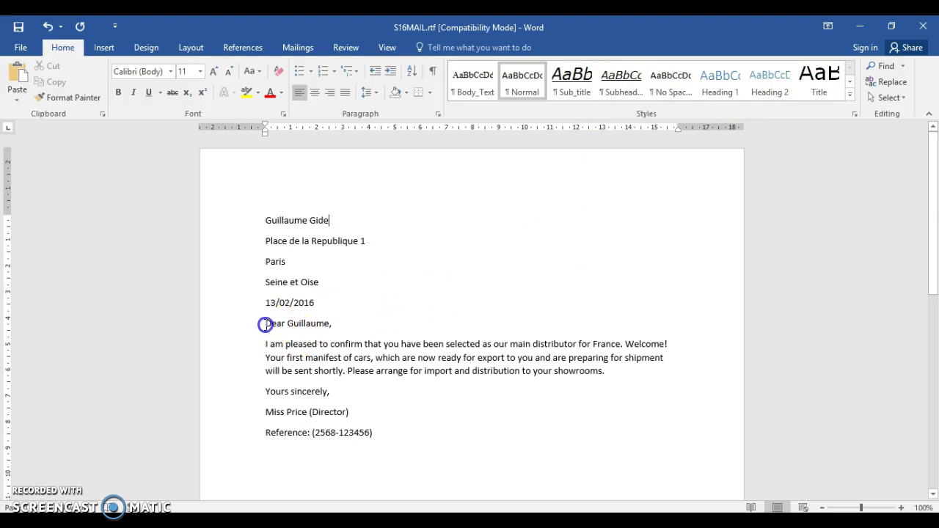
{"action": "left_click_drag", "start_coordinate": [296, 336], "coordinate": [355, 424]}
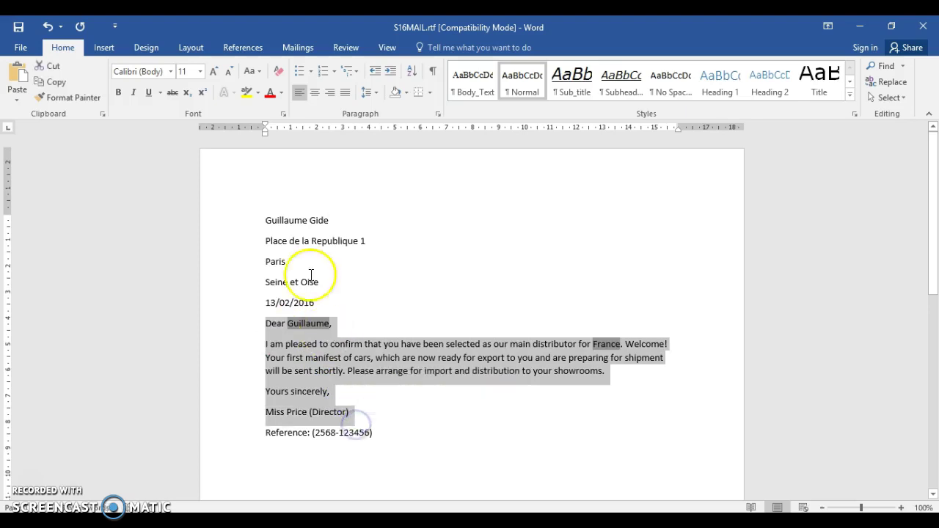
{"action": "left_click", "coordinate": [272, 343]}
{"action": "left_click_drag", "start_coordinate": [267, 325], "coordinate": [356, 414]}
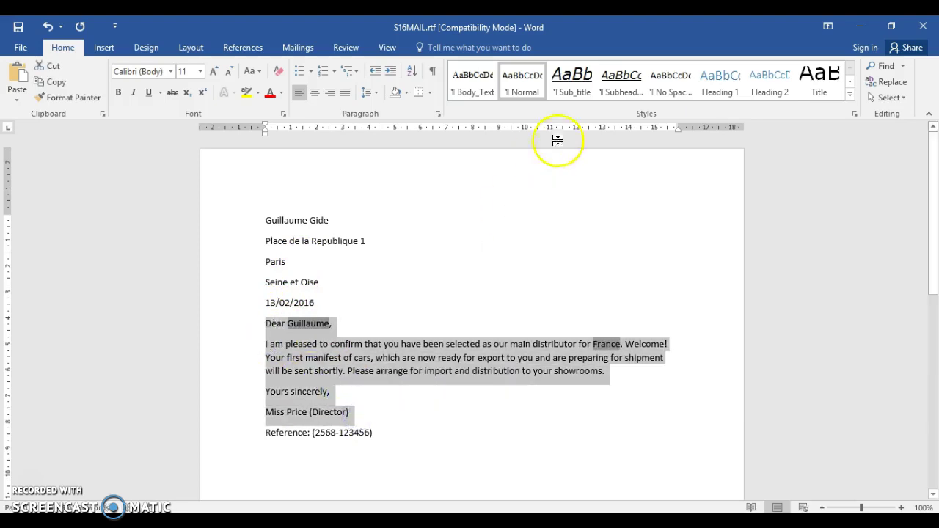
{"action": "left_click", "coordinate": [486, 91]}
{"action": "left_click", "coordinate": [436, 474]}
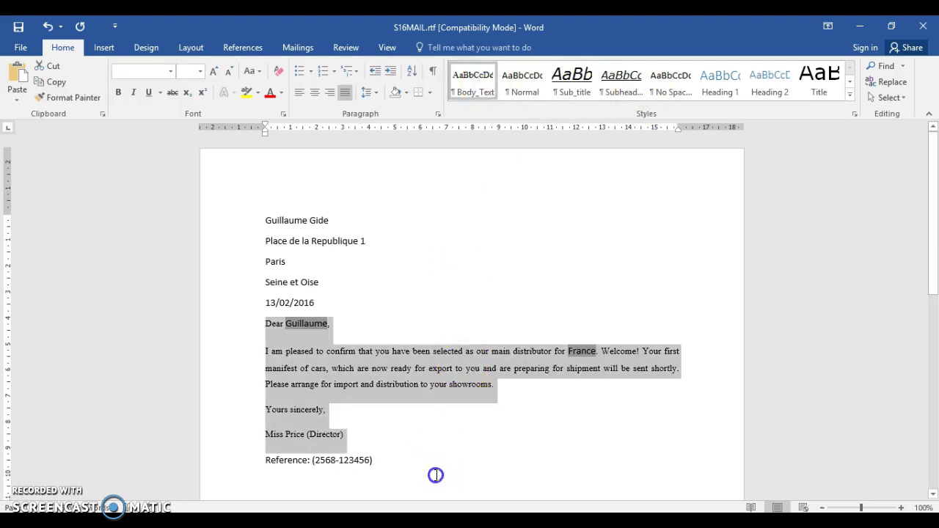
Switch to the exam paper and review the mailmerge task and the company letter requirements below the House Style Specification Sheet.
{"action": "key", "text": "alt+Tab"}
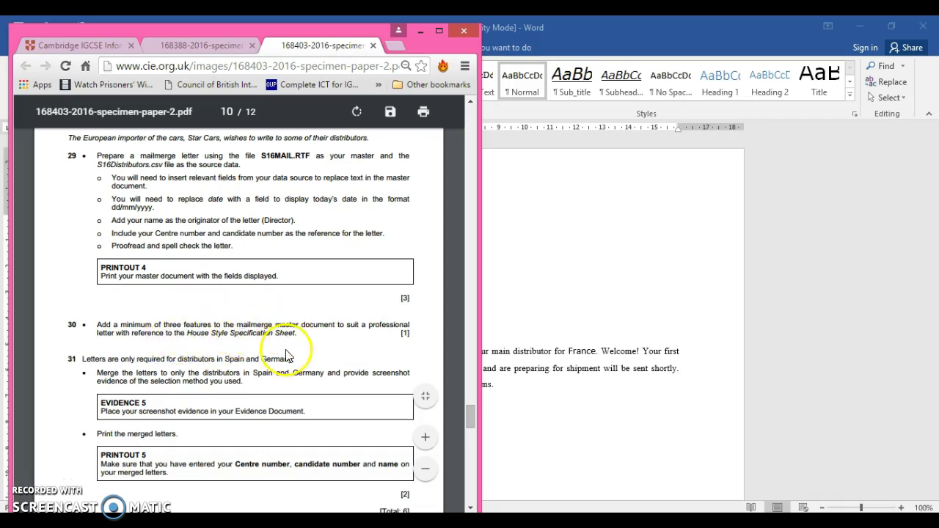
{"action": "left_click", "coordinate": [512, 400]}
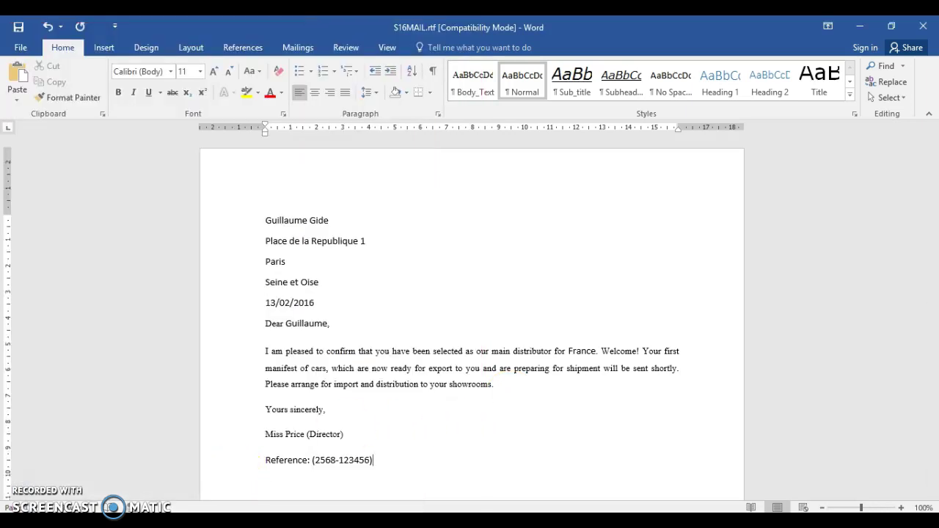
{"action": "key", "text": "alt+Tab"}
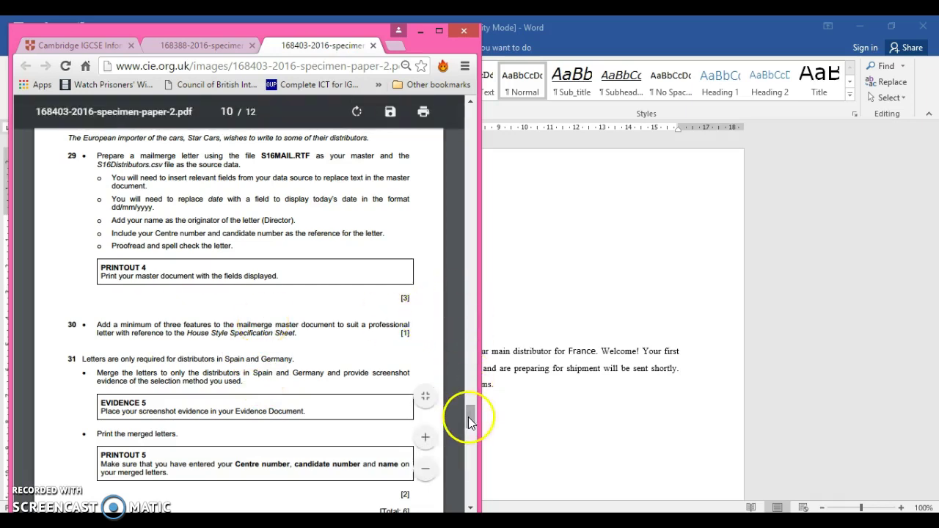
{"action": "left_click_drag", "start_coordinate": [469, 417], "coordinate": [468, 413]}
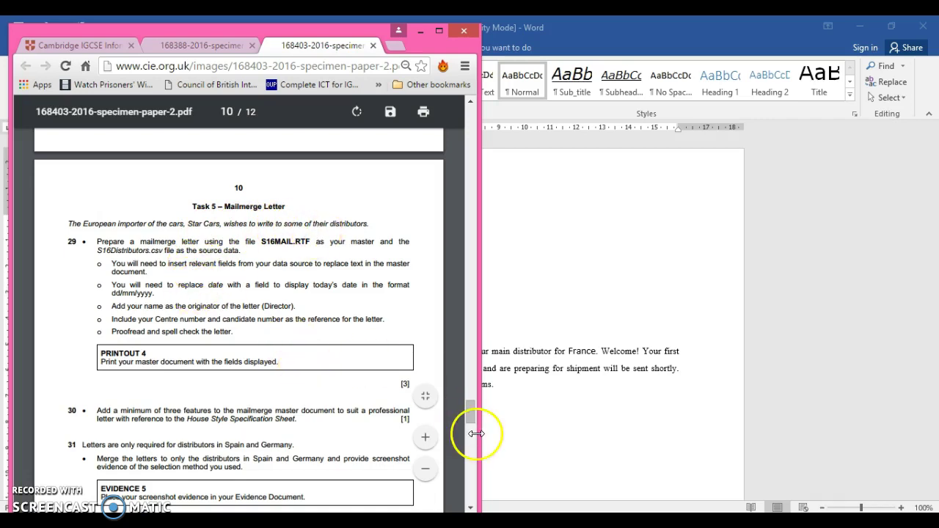
{"action": "left_click_drag", "start_coordinate": [471, 420], "coordinate": [471, 164]}
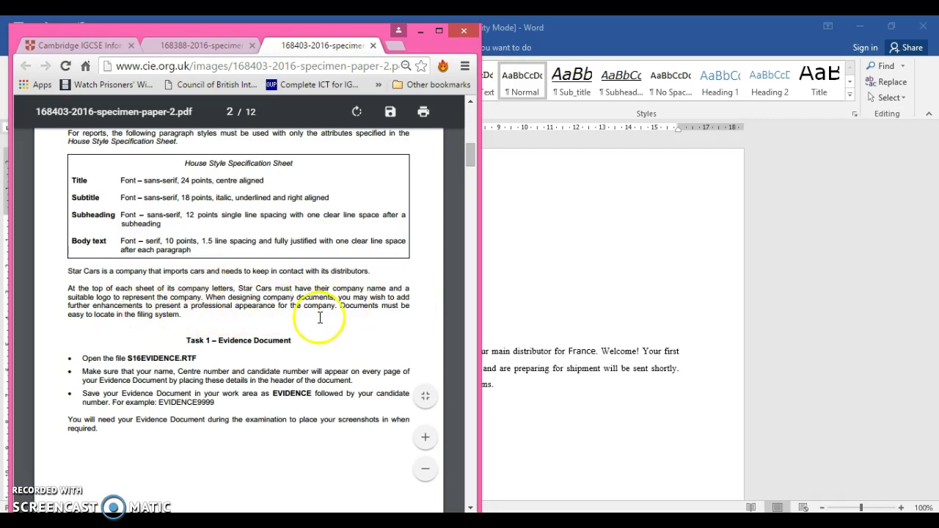
Return to the letter in Word and search Bing for online pictures of "star".
{"action": "left_click", "coordinate": [508, 282]}
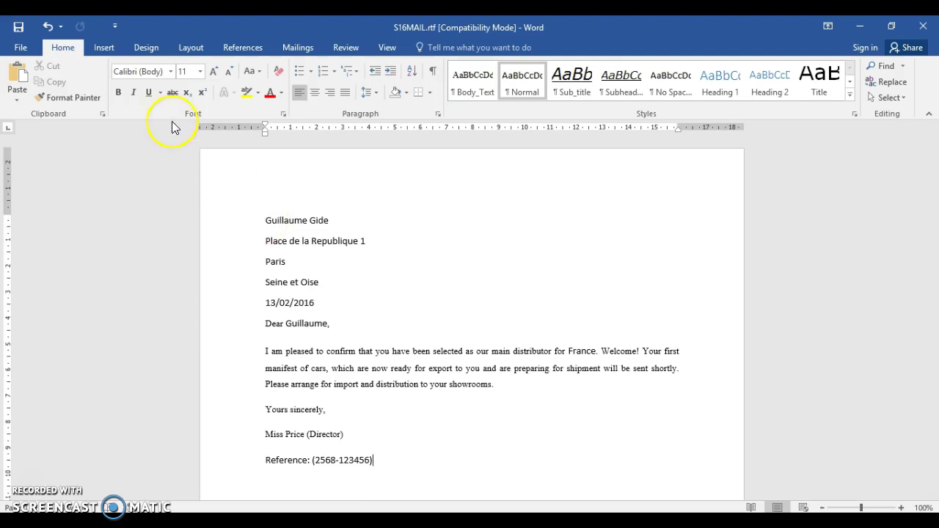
{"action": "left_click", "coordinate": [105, 48]}
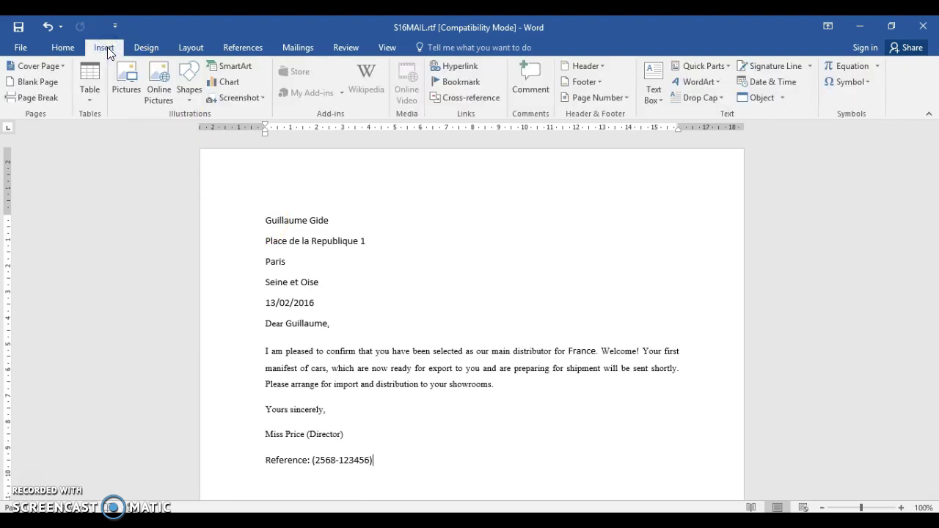
{"action": "left_click", "coordinate": [153, 69]}
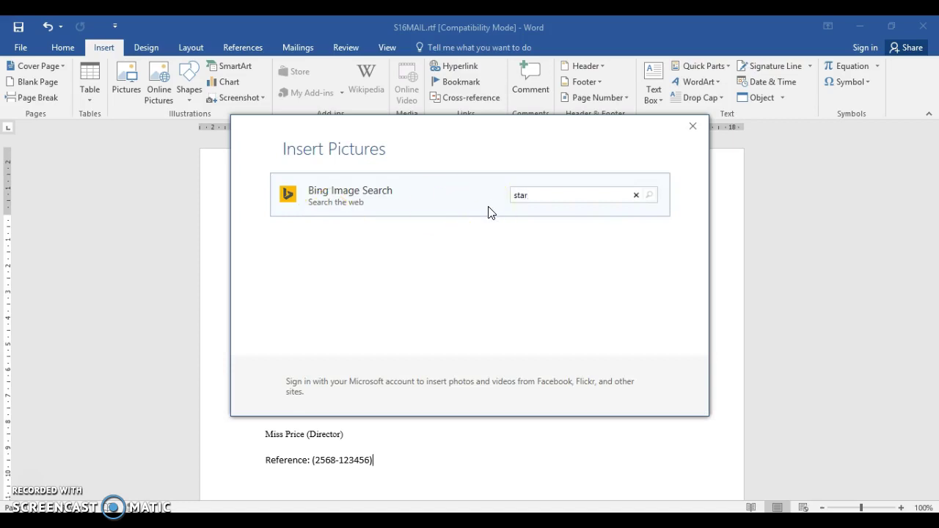
{"action": "type", "text": "star"}
{"action": "key", "text": "Return"}
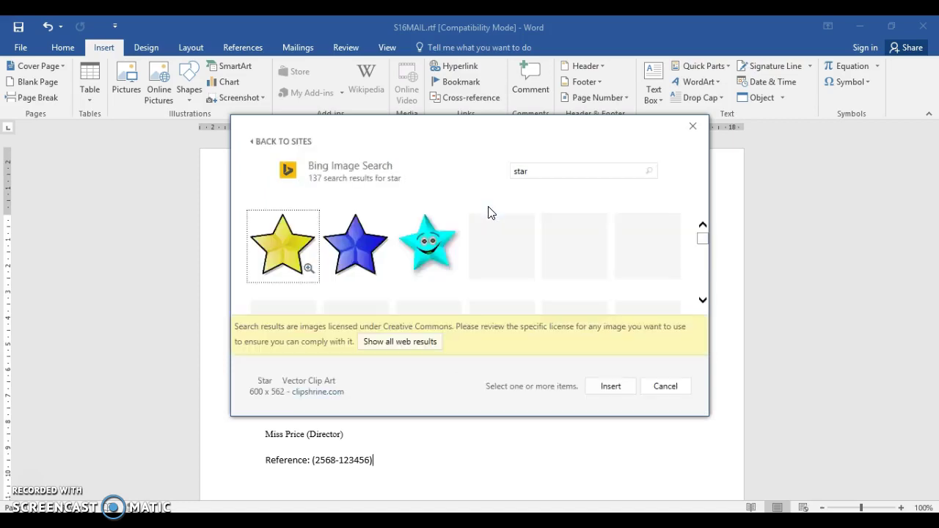
Try to insert the first yellow star, the vector clip art from clipshrine.com.
{"action": "left_click", "coordinate": [283, 273]}
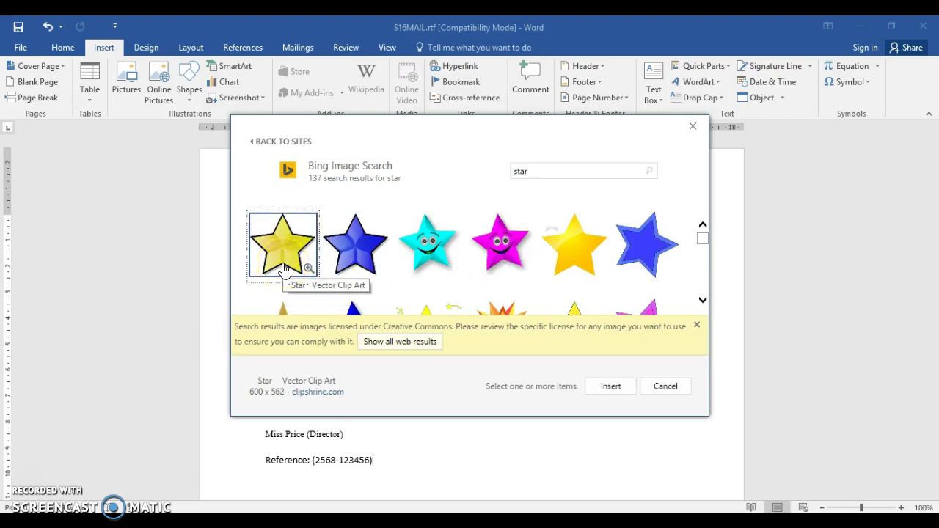
{"action": "left_click", "coordinate": [614, 391]}
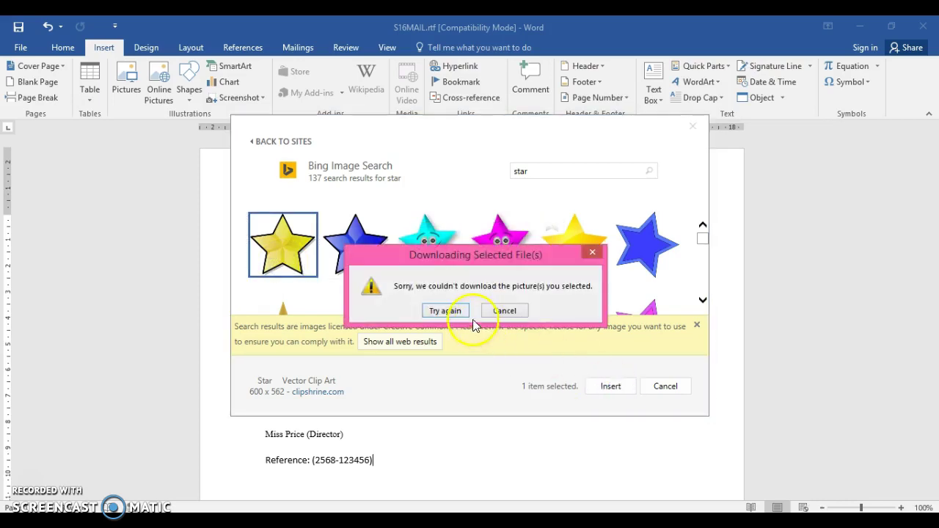
{"action": "left_click", "coordinate": [445, 311]}
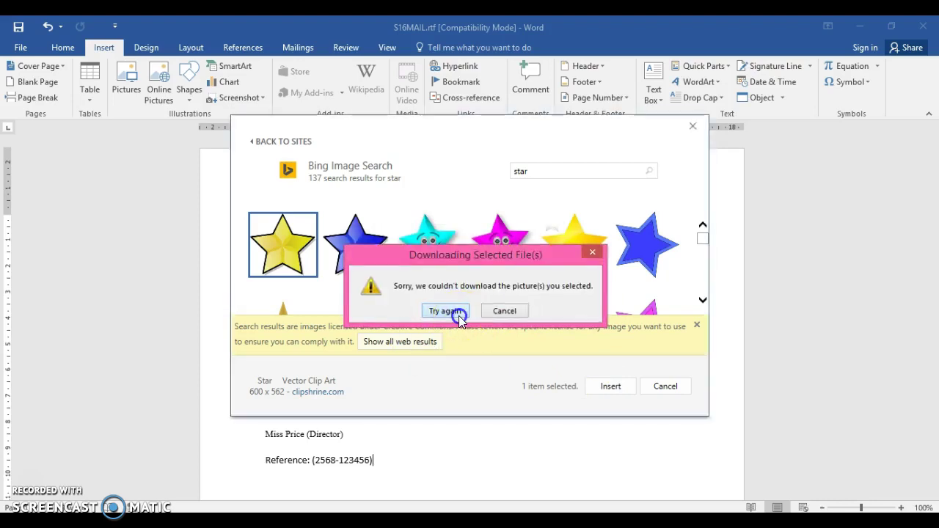
{"action": "left_click", "coordinate": [451, 315]}
{"action": "left_click", "coordinate": [502, 310]}
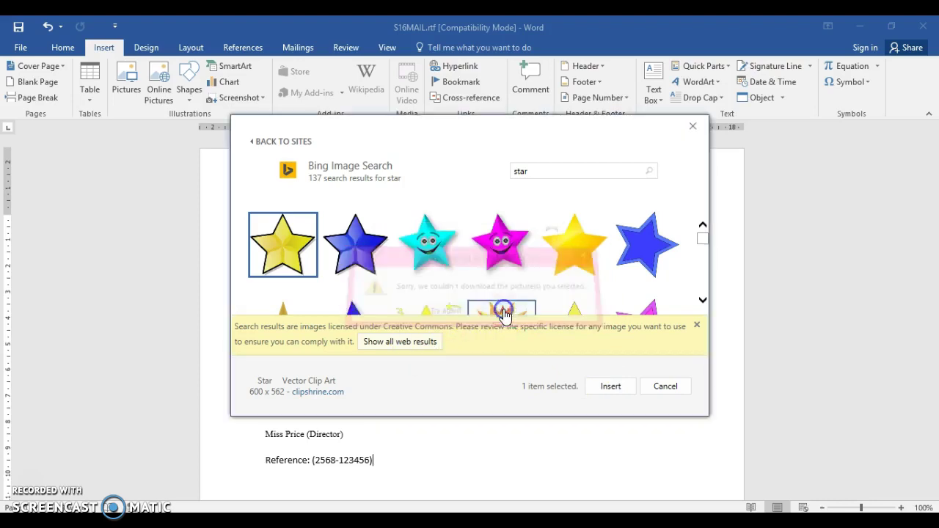
Insert the golden star from openclipart.org after the reference line of the letter.
{"action": "left_click", "coordinate": [572, 253]}
{"action": "left_click", "coordinate": [603, 387]}
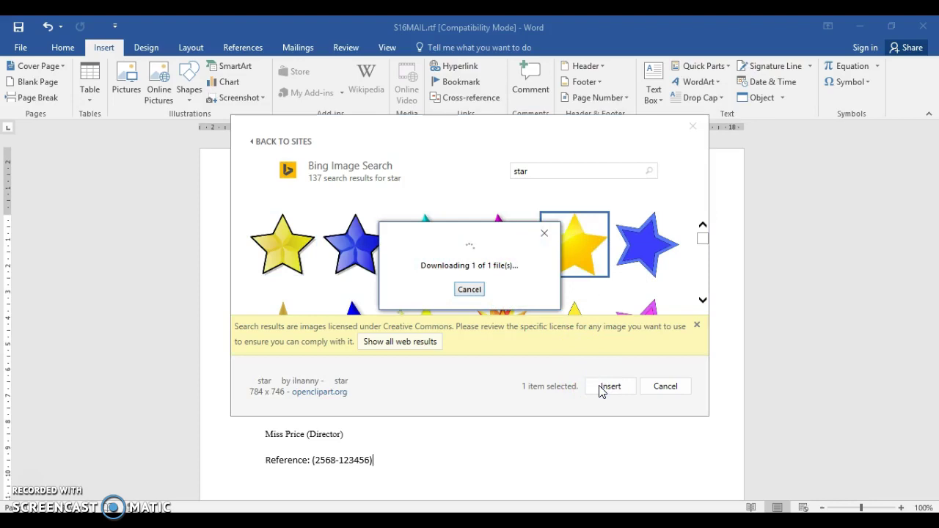
{"action": "left_click", "coordinate": [603, 375]}
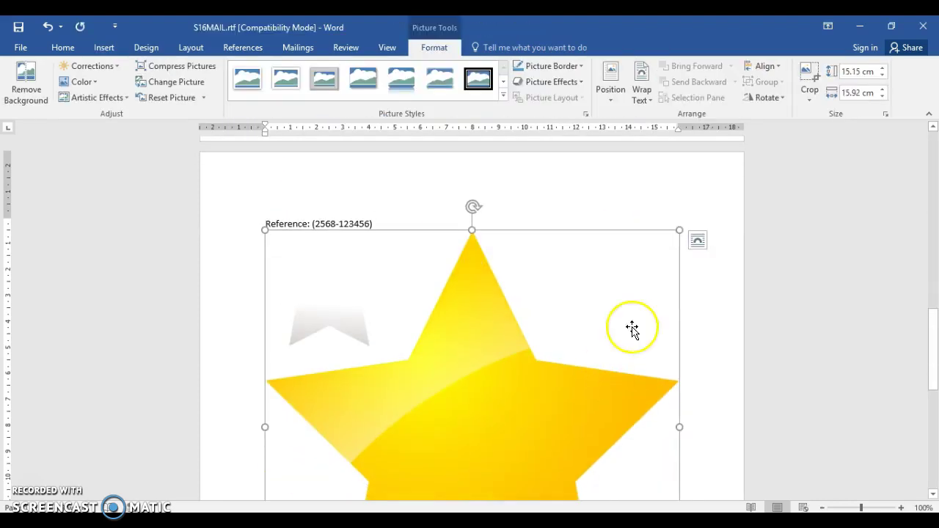
Shrink the star picture to about 2.55 cm high by 2.68 cm wide and set its text wrapping to Tight.
{"action": "left_click_drag", "start_coordinate": [680, 229], "coordinate": [443, 404]}
{"action": "left_click", "coordinate": [602, 229]}
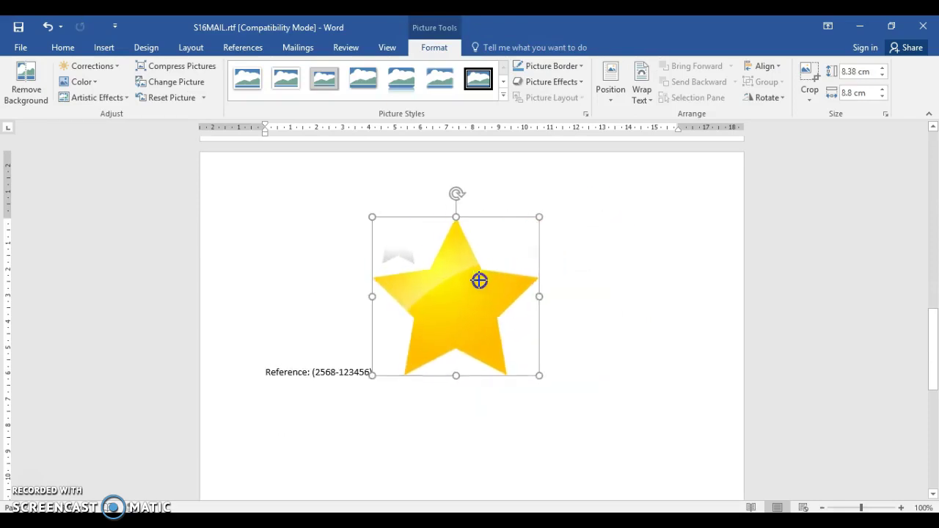
{"action": "left_click", "coordinate": [498, 214]}
{"action": "left_click_drag", "start_coordinate": [498, 214], "coordinate": [433, 270]}
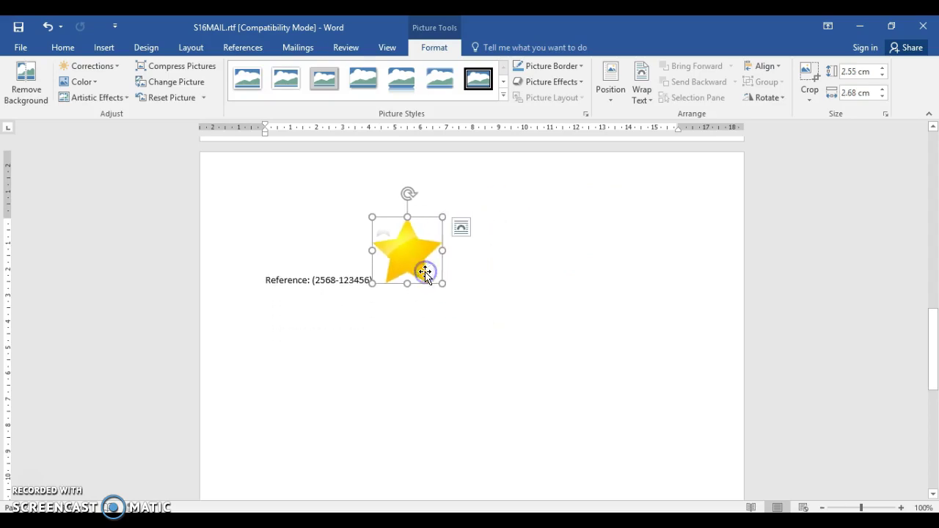
{"action": "left_click", "coordinate": [644, 94]}
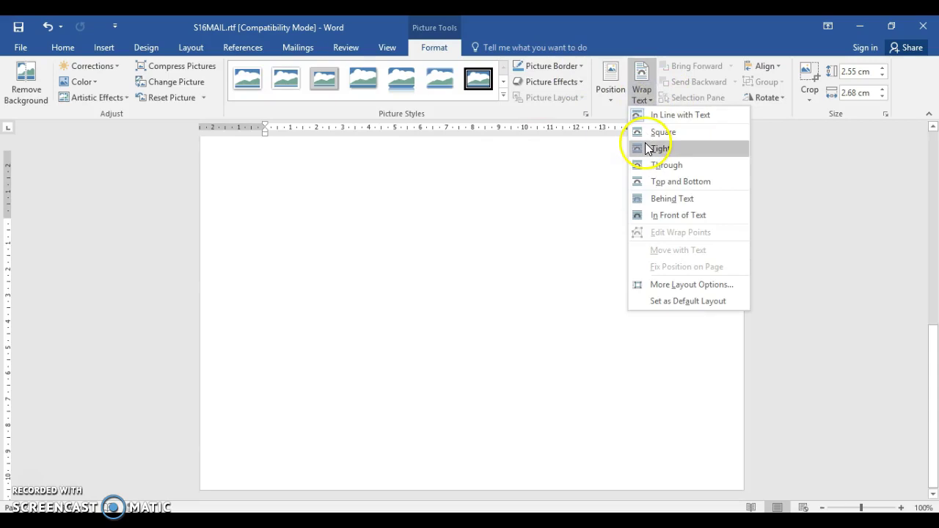
{"action": "left_click", "coordinate": [647, 147]}
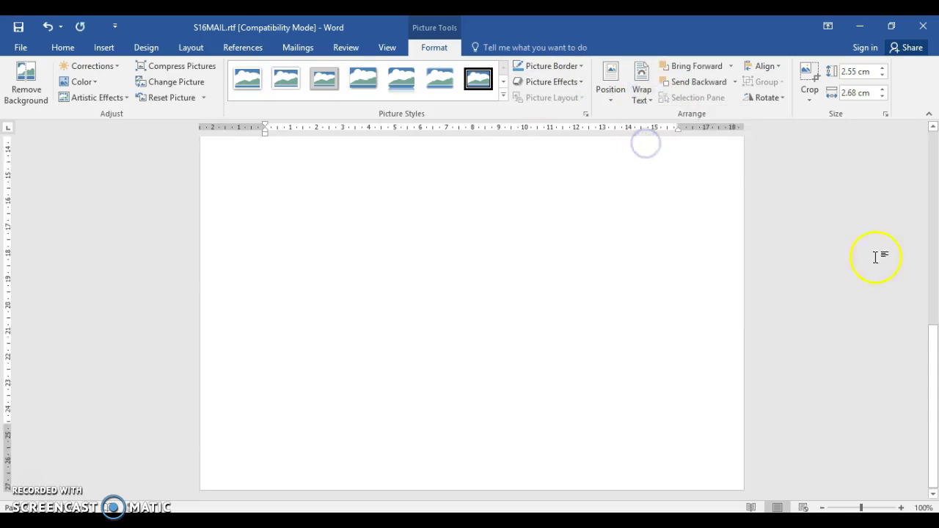
Move the star to the upper right corner of the page and add two blank lines above the recipient's name.
{"action": "left_click_drag", "start_coordinate": [933, 384], "coordinate": [932, 203]}
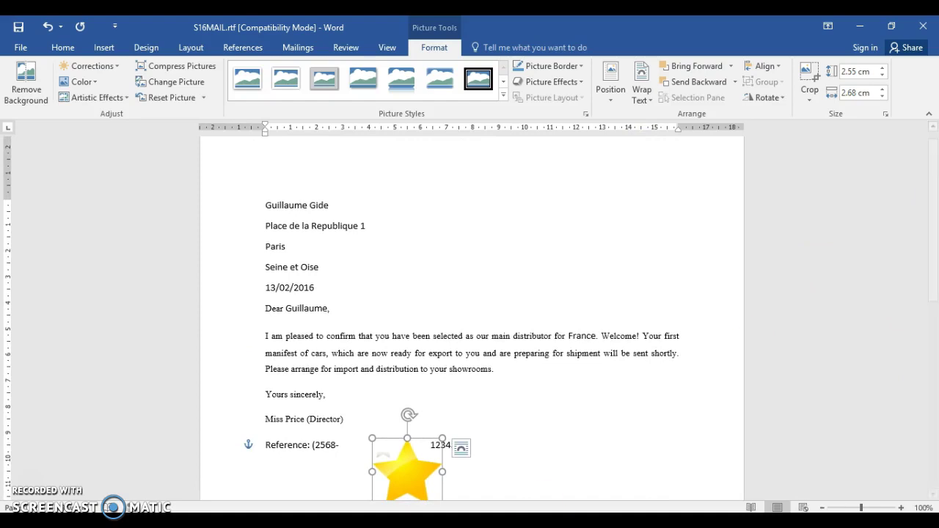
{"action": "left_click_drag", "start_coordinate": [389, 472], "coordinate": [671, 167]}
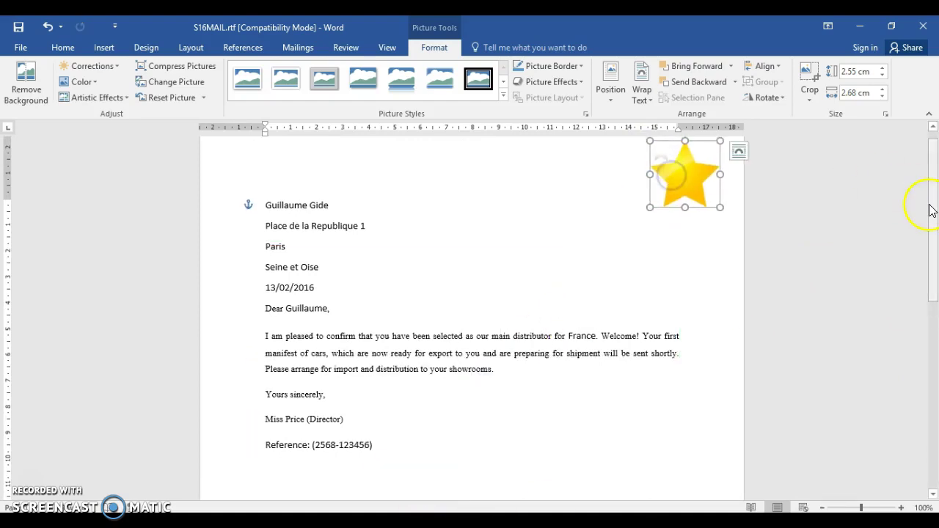
{"action": "left_click_drag", "start_coordinate": [933, 205], "coordinate": [933, 197]}
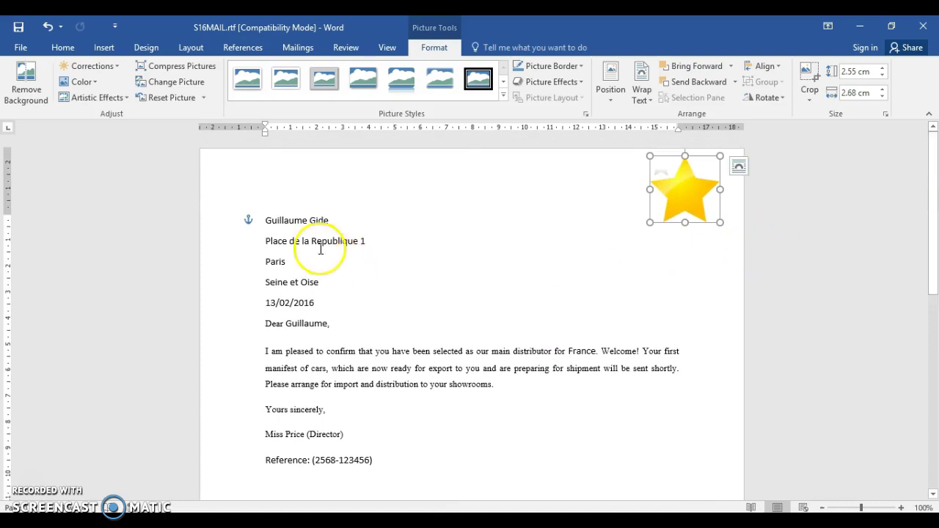
{"action": "left_click", "coordinate": [262, 220]}
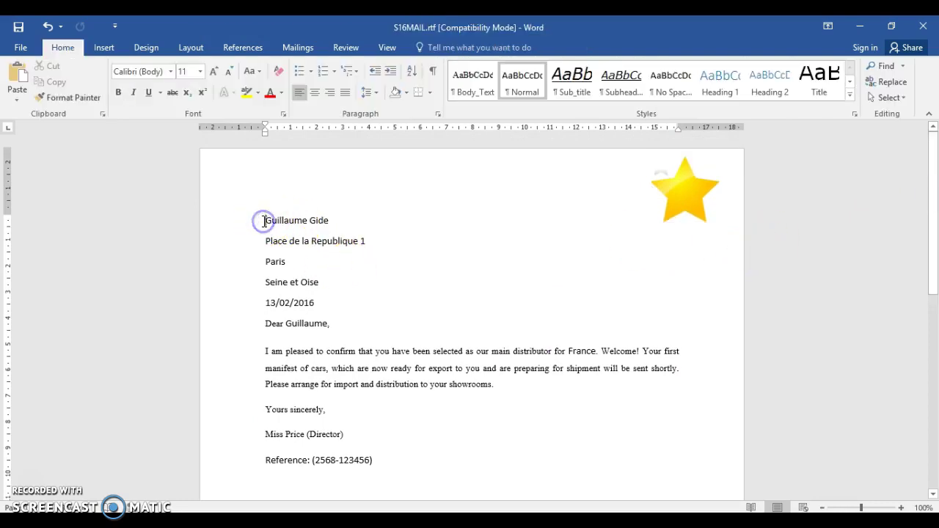
{"action": "key", "text": "Return"}
{"action": "key", "text": "Return"}
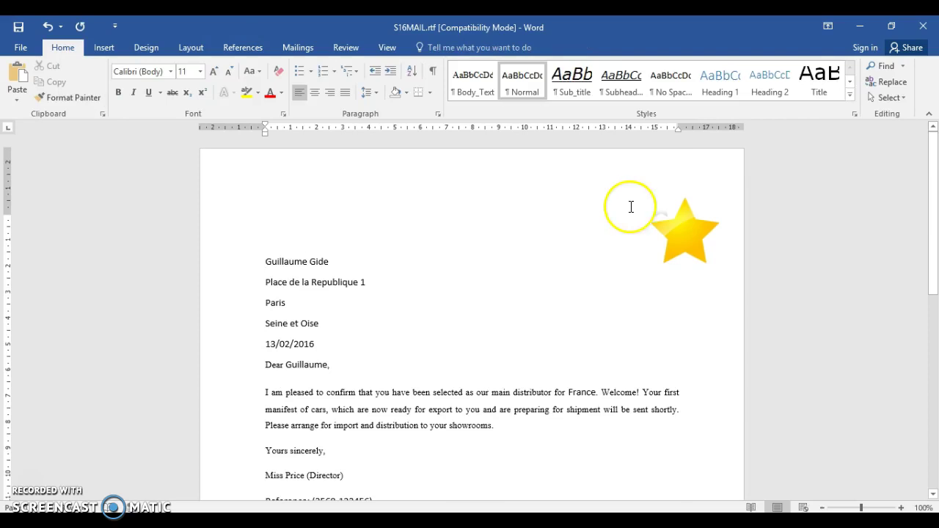
{"action": "left_click_drag", "start_coordinate": [685, 234], "coordinate": [688, 207]}
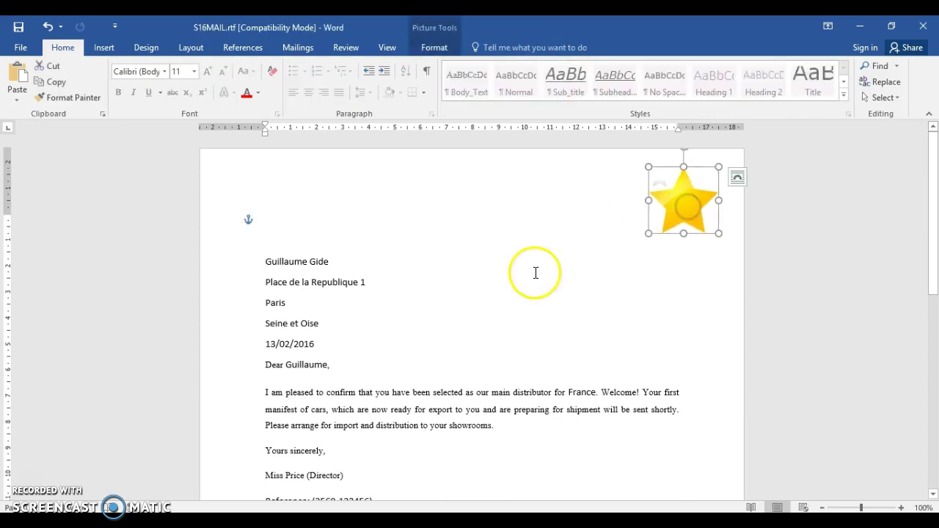
Draw a horizontal line about 18 cm long beneath the star, just above the recipient's name.
{"action": "left_click", "coordinate": [181, 49]}
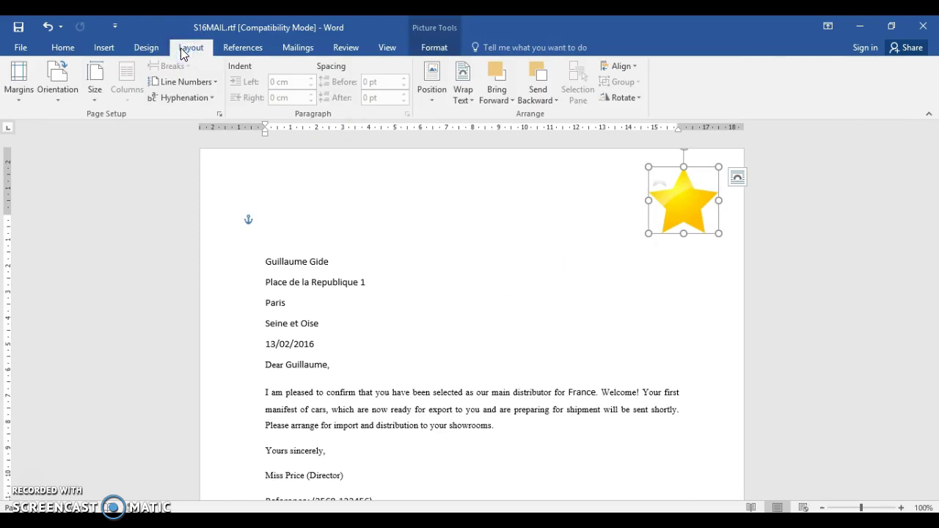
{"action": "left_click", "coordinate": [100, 44]}
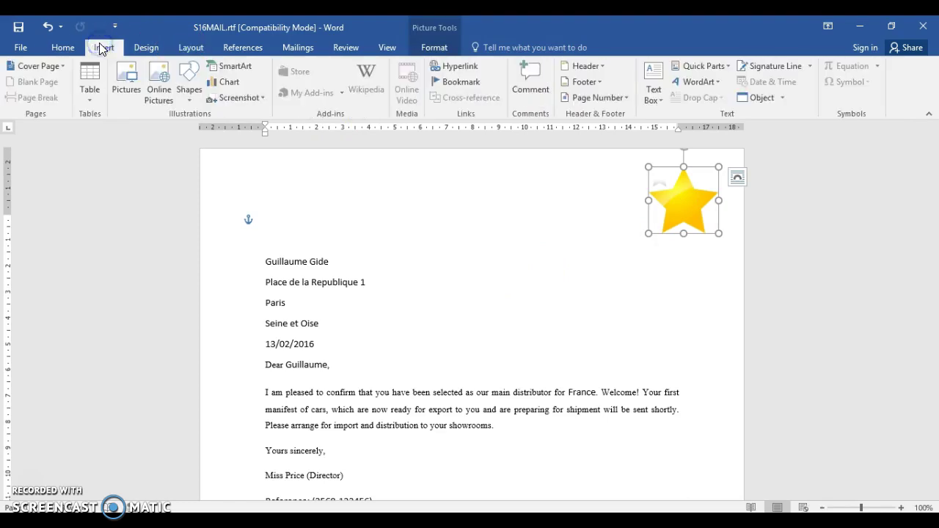
{"action": "left_click", "coordinate": [190, 81]}
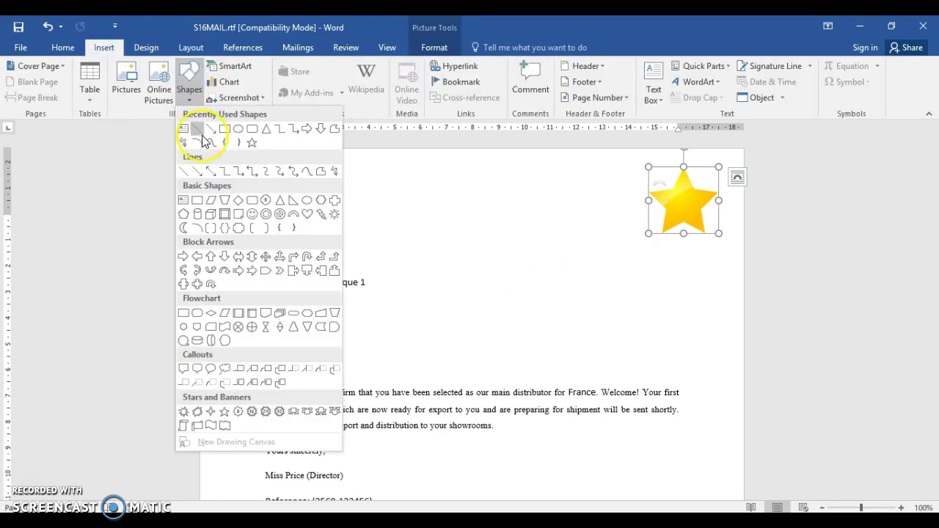
{"action": "left_click", "coordinate": [200, 131]}
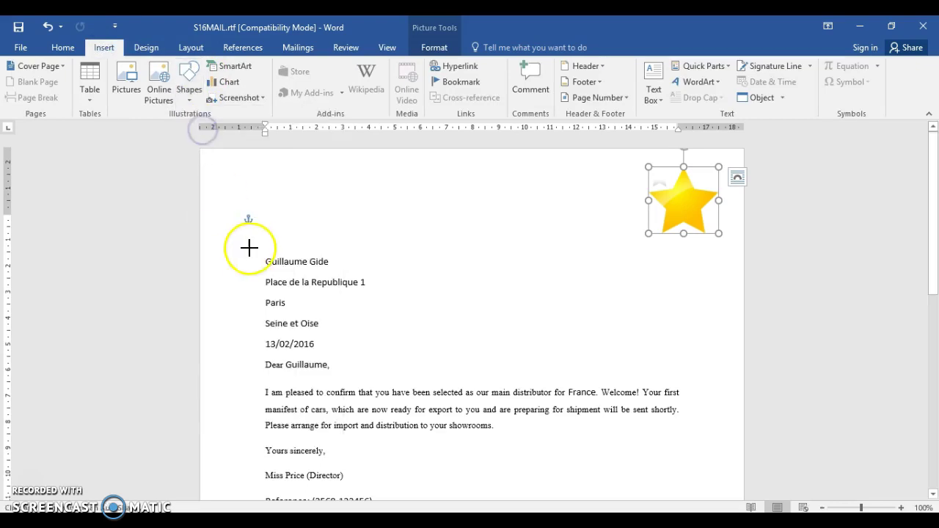
{"action": "left_click_drag", "start_coordinate": [264, 243], "coordinate": [731, 243]}
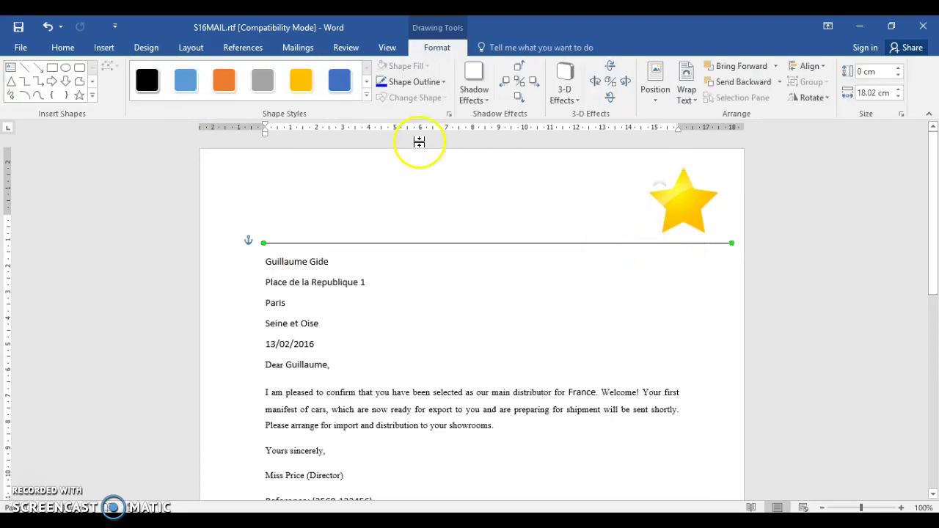
Give the horizontal line a darker blue theme outline with a weight of 1½ pt.
{"action": "left_click", "coordinate": [436, 86]}
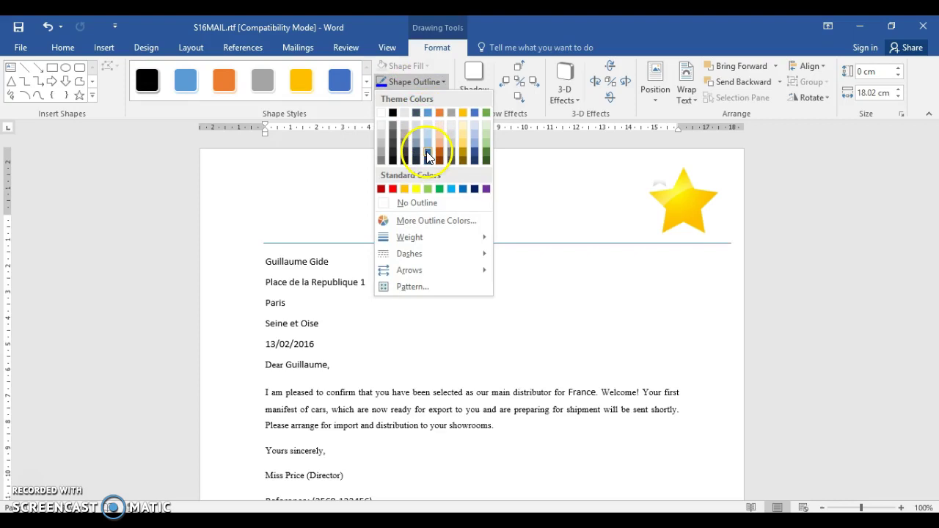
{"action": "left_click", "coordinate": [429, 156]}
{"action": "left_click", "coordinate": [443, 85]}
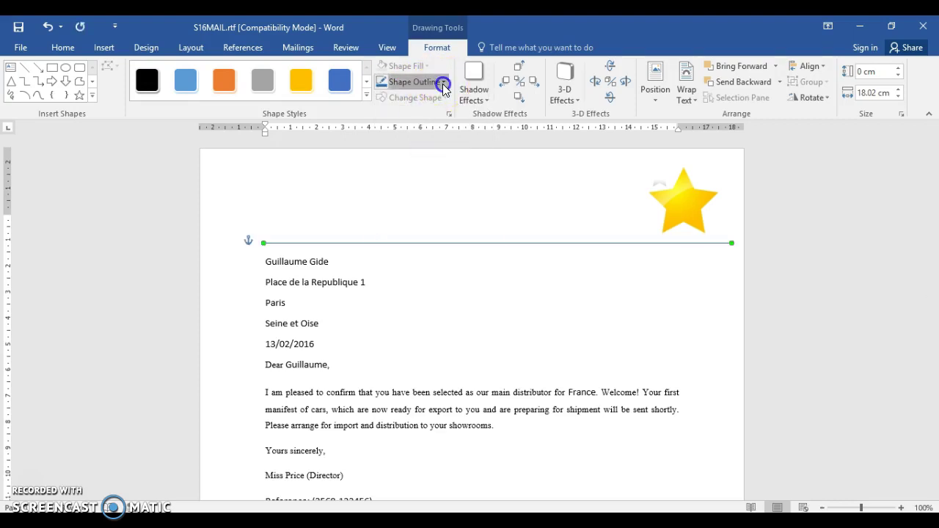
{"action": "mouse_move", "coordinate": [469, 244]}
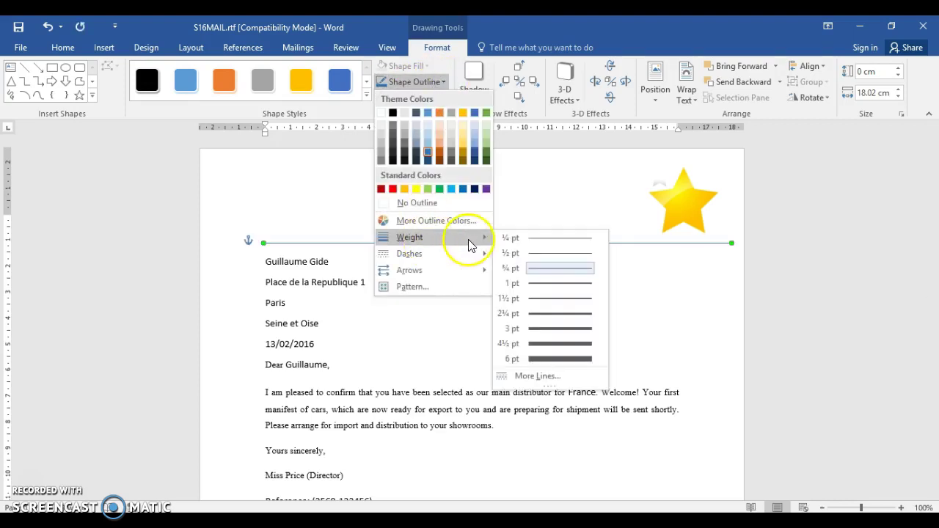
{"action": "left_click", "coordinate": [563, 295]}
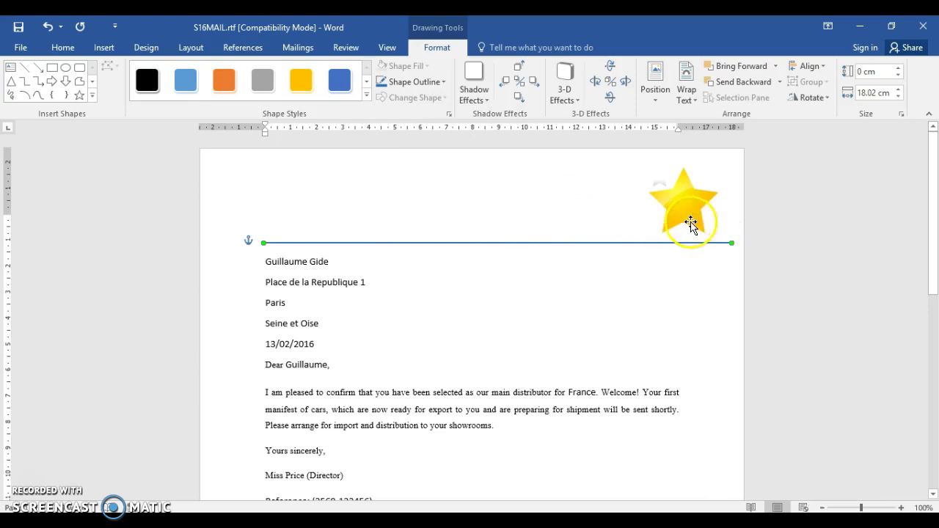
Add blank lines above the blue line, move the star back up, and enter the company name "Star Cars" below it.
{"action": "left_click", "coordinate": [327, 213]}
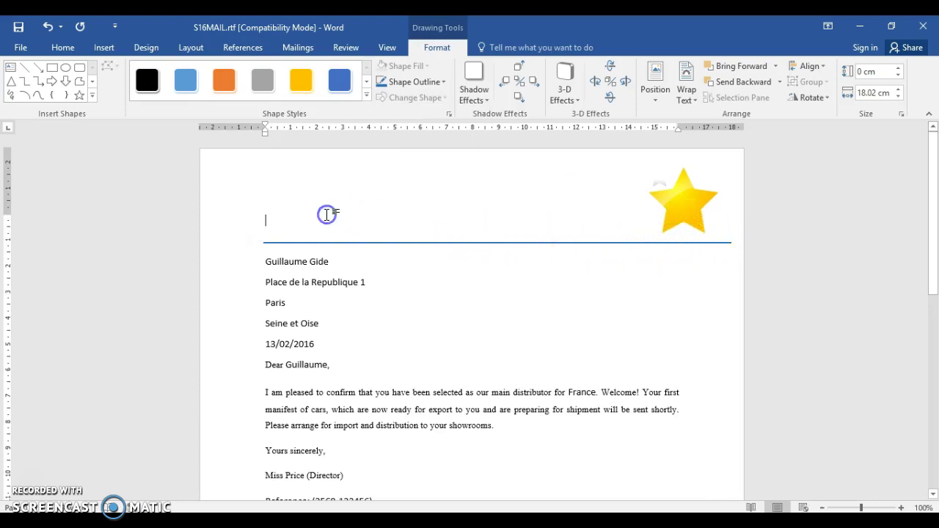
{"action": "key", "text": "Return"}
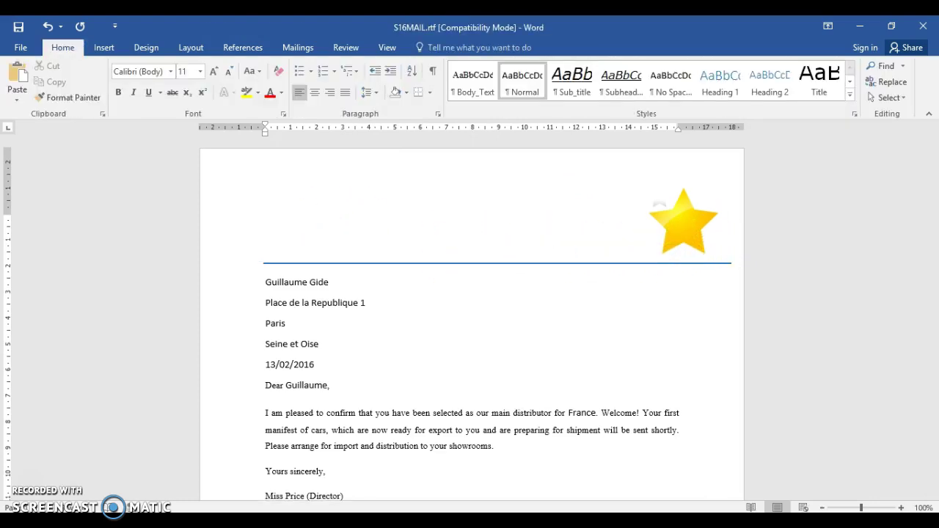
{"action": "left_click_drag", "start_coordinate": [689, 215], "coordinate": [689, 196]}
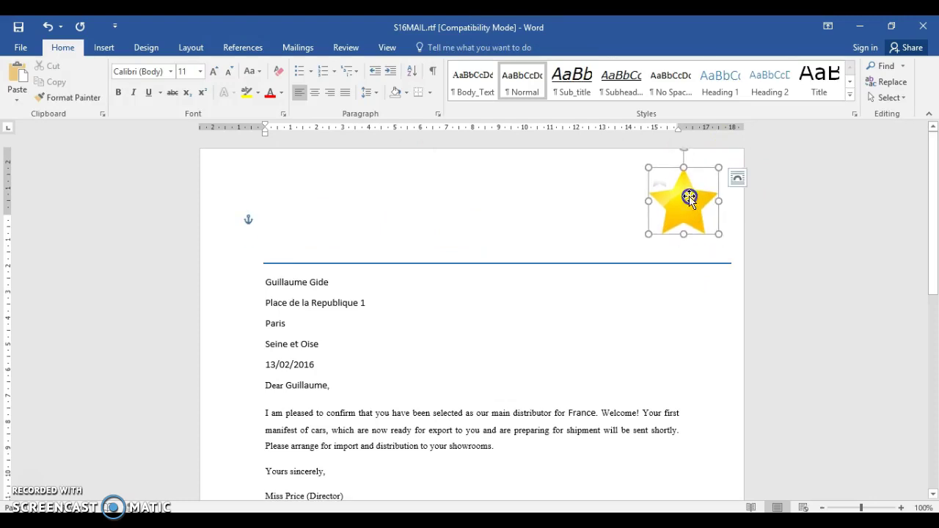
{"action": "left_click", "coordinate": [395, 249]}
{"action": "key", "text": "Return"}
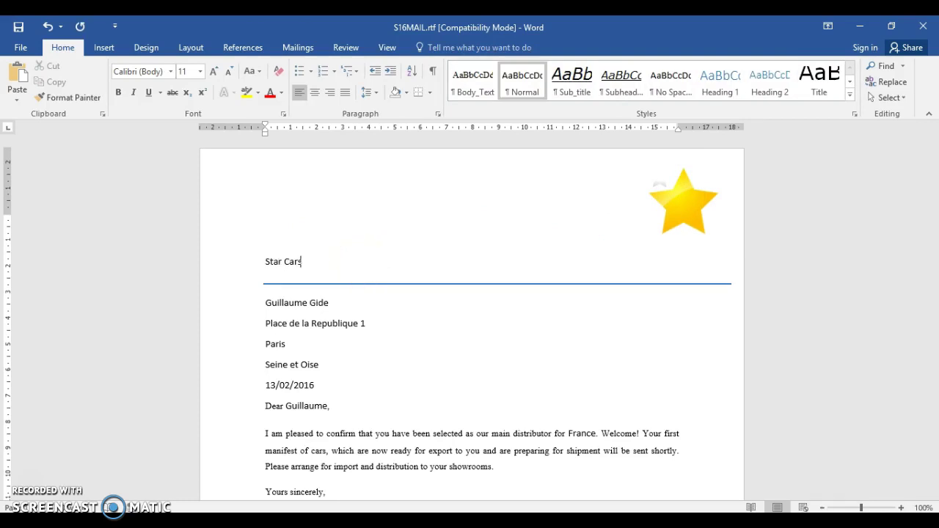
Apply the Sub_title style to "Star Cars" and move the star directly above the company name.
{"action": "left_click", "coordinate": [272, 262]}
{"action": "left_click_drag", "start_coordinate": [272, 262], "coordinate": [300, 260]}
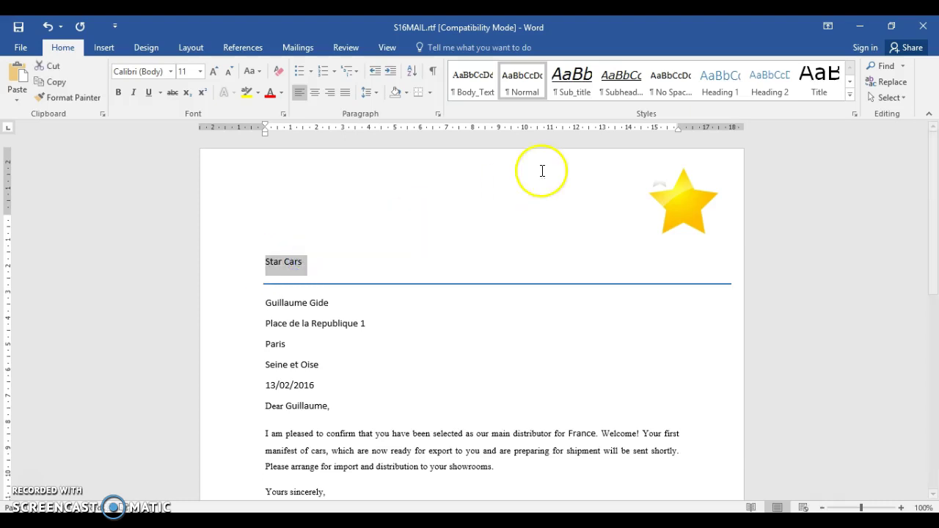
{"action": "left_click", "coordinate": [621, 94]}
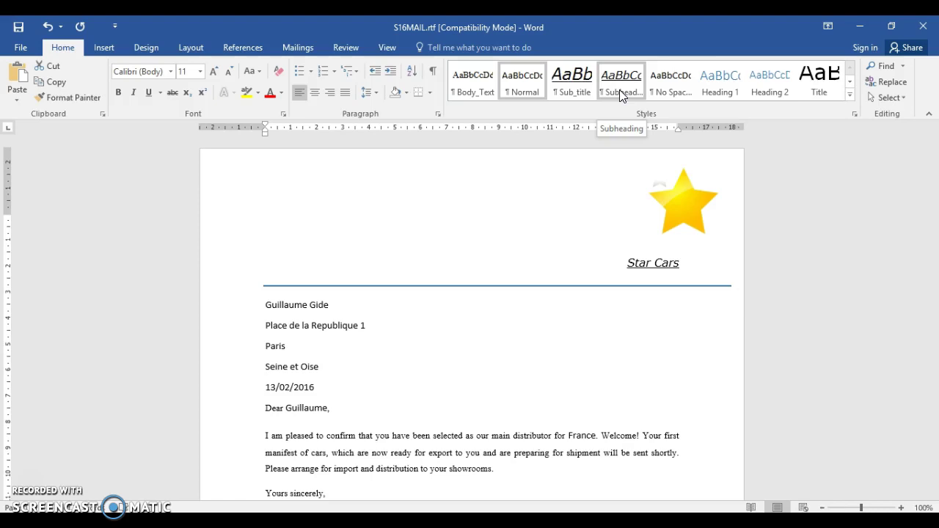
{"action": "left_click", "coordinate": [587, 94]}
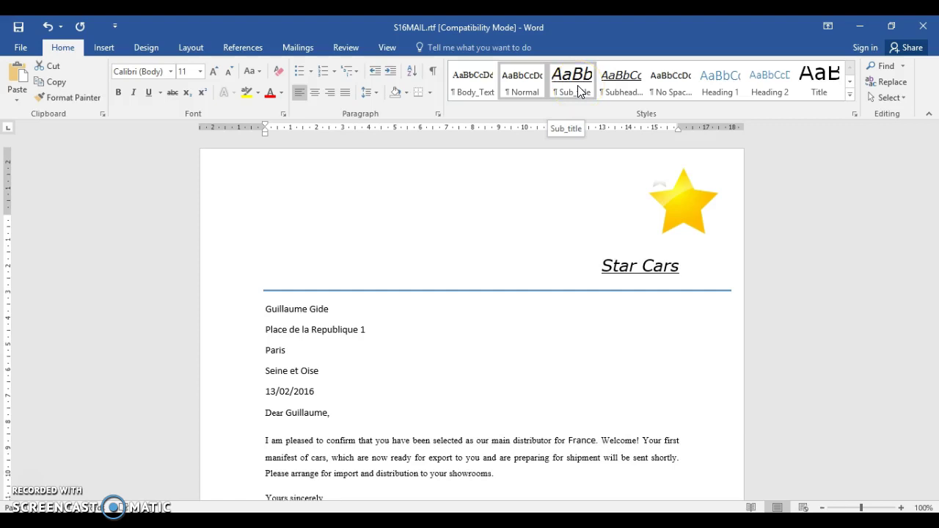
{"action": "left_click", "coordinate": [580, 91]}
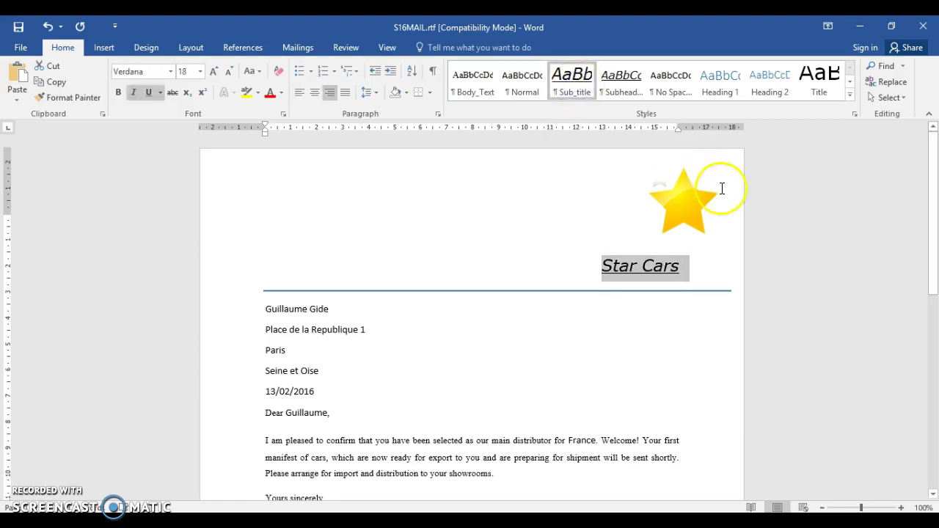
{"action": "left_click", "coordinate": [661, 201]}
{"action": "left_click_drag", "start_coordinate": [661, 201], "coordinate": [646, 211]}
{"action": "left_click", "coordinate": [668, 263]}
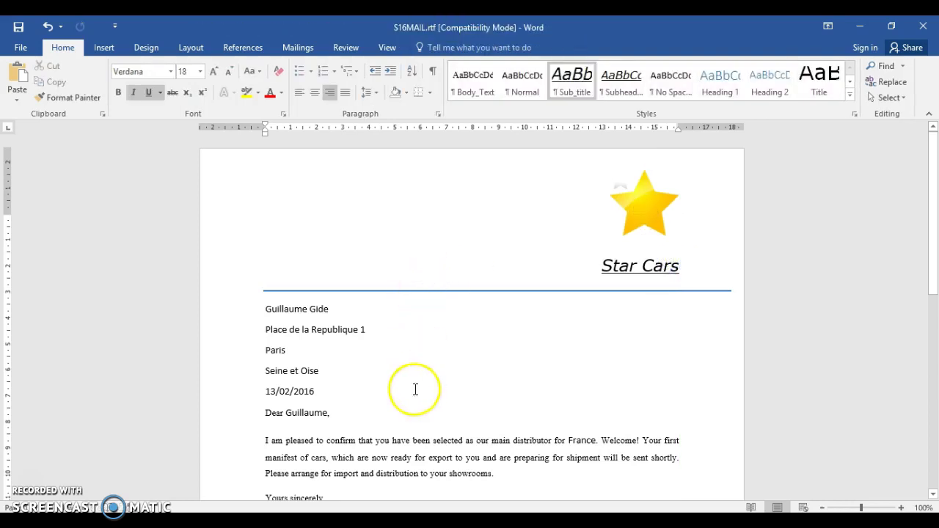
Check the House Style Specification Sheet in the browser's specimen paper PDF, and return to the letter in Word.
{"action": "key", "text": "alt+Tab"}
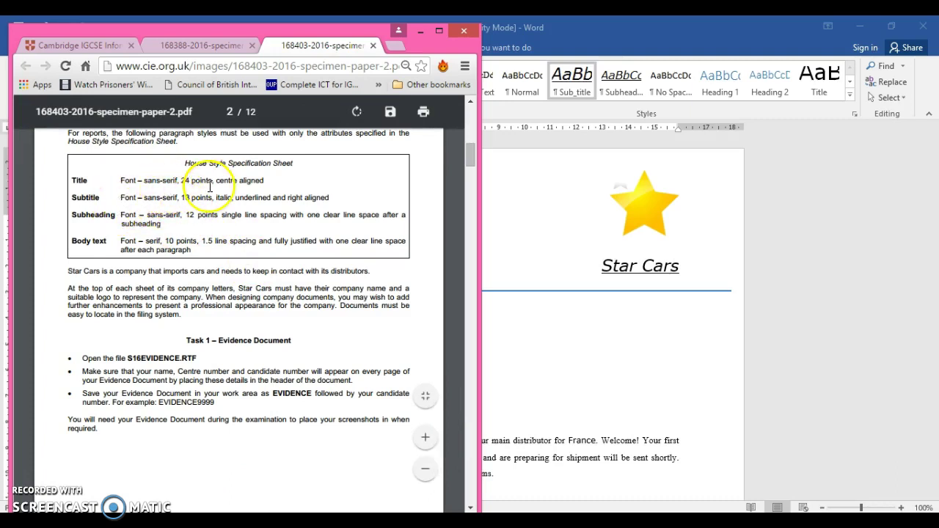
{"action": "left_click", "coordinate": [518, 351]}
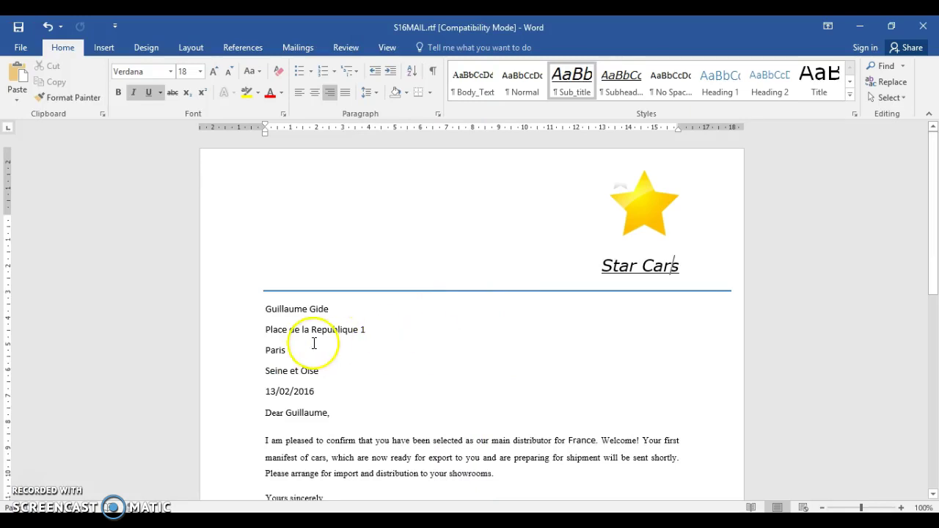
{"action": "left_click_drag", "start_coordinate": [936, 268], "coordinate": [928, 321]}
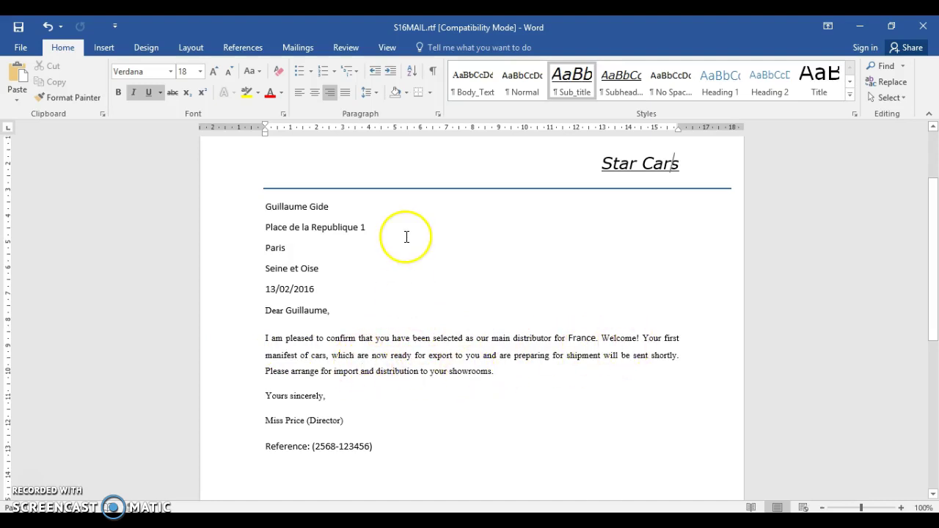
Add the subject line "RE: Export Manifest of Cars" below the date, correcting the spelling of "Manifest".
{"action": "left_click", "coordinate": [328, 288]}
{"action": "key", "text": "Return"}
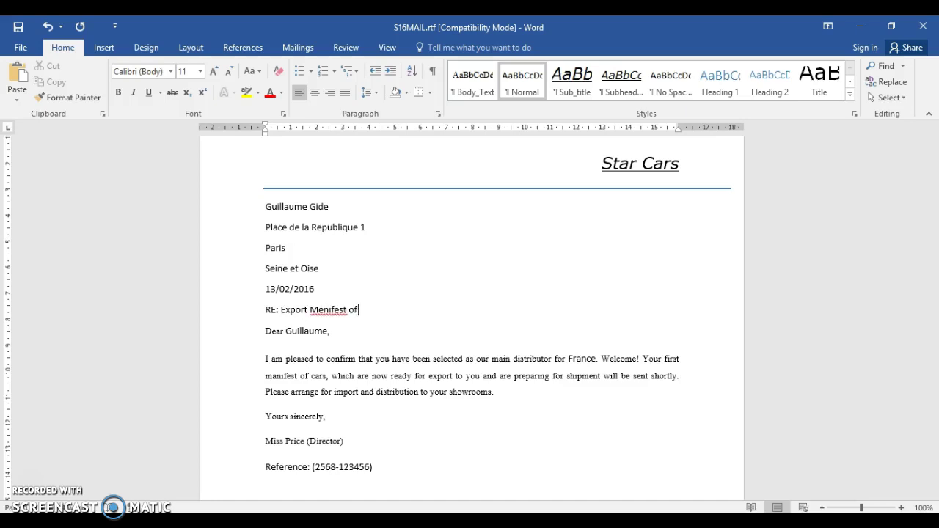
{"action": "left_click", "coordinate": [325, 309]}
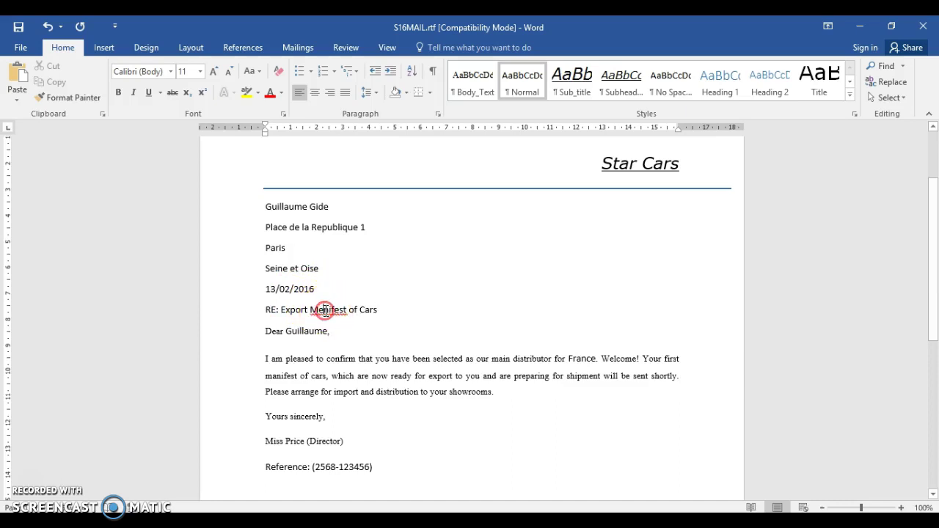
{"action": "right_click", "coordinate": [325, 310]}
{"action": "left_click", "coordinate": [387, 331]}
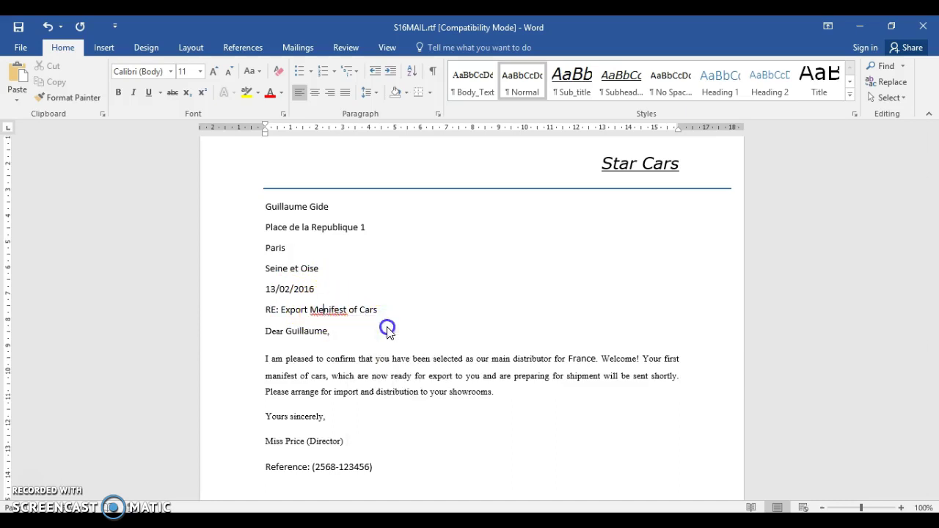
Select the subject line and compare it with the subheading requirements in the browser's specimen paper, returning to Word.
{"action": "left_click_drag", "start_coordinate": [371, 311], "coordinate": [266, 309]}
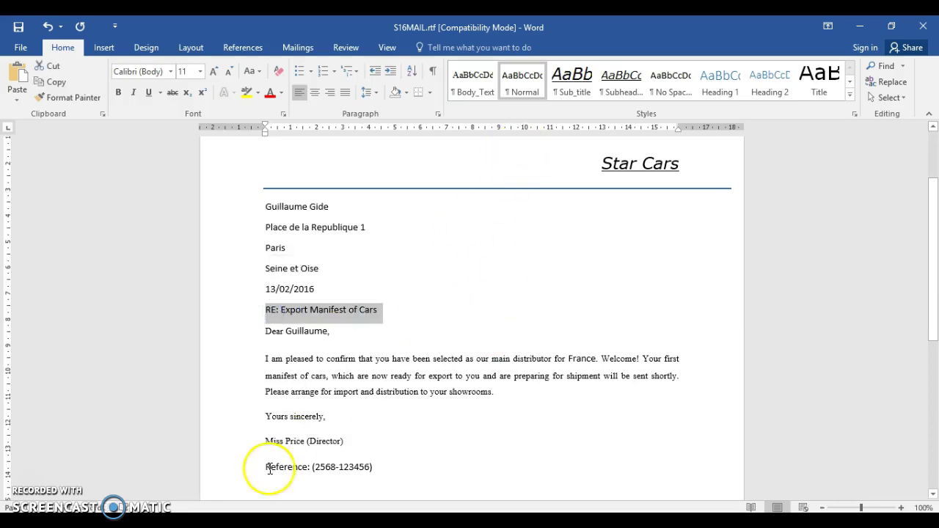
{"action": "key", "text": "alt+Tab"}
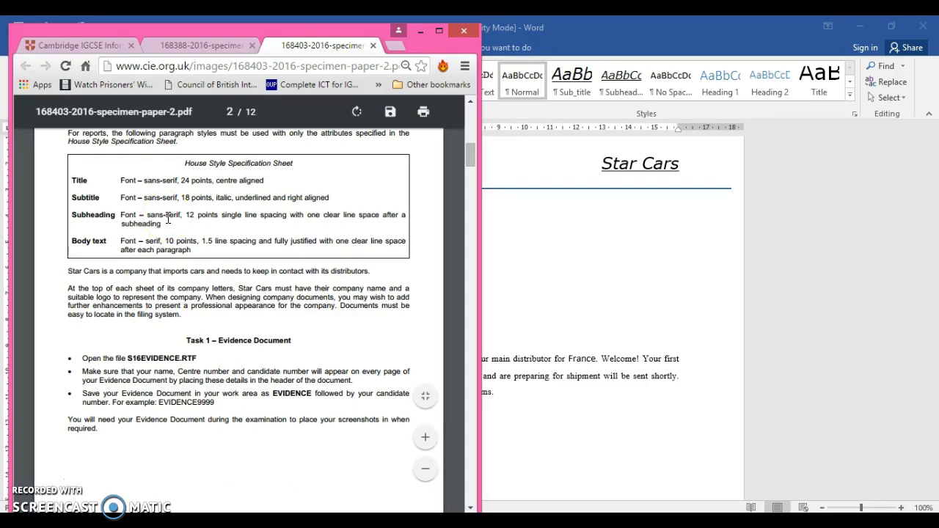
{"action": "left_click", "coordinate": [554, 283]}
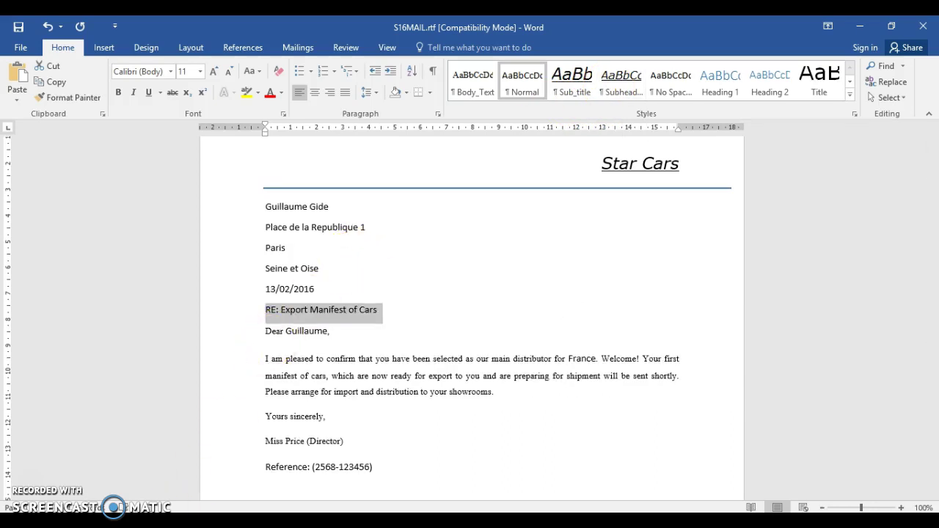
{"action": "left_click", "coordinate": [251, 460]}
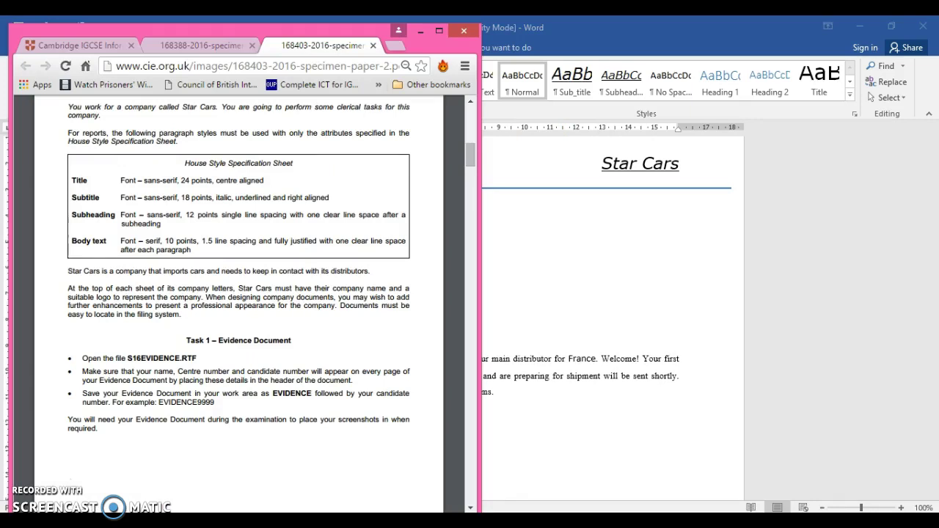
{"action": "key", "text": "alt+Tab"}
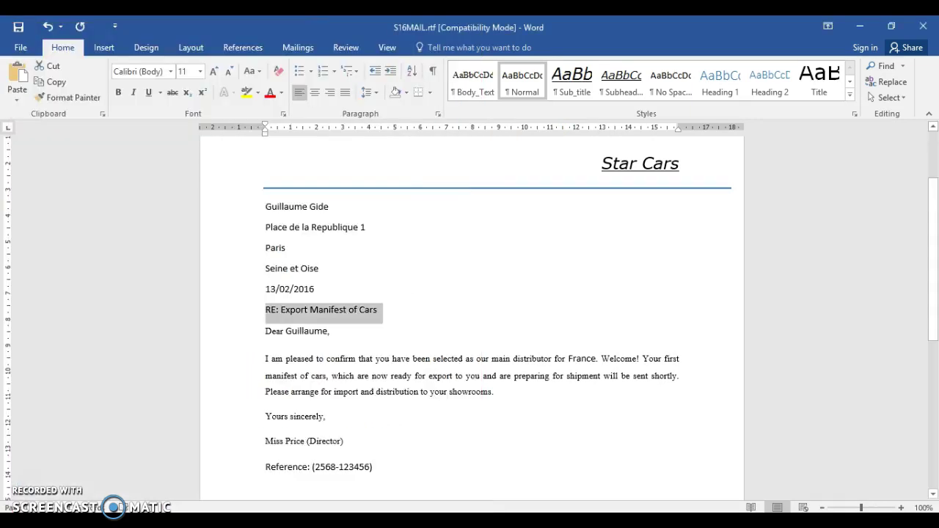
Try the Sub_title and Subheading styles on the subject line "RE: Export Manifest of Cars".
{"action": "left_click", "coordinate": [574, 96]}
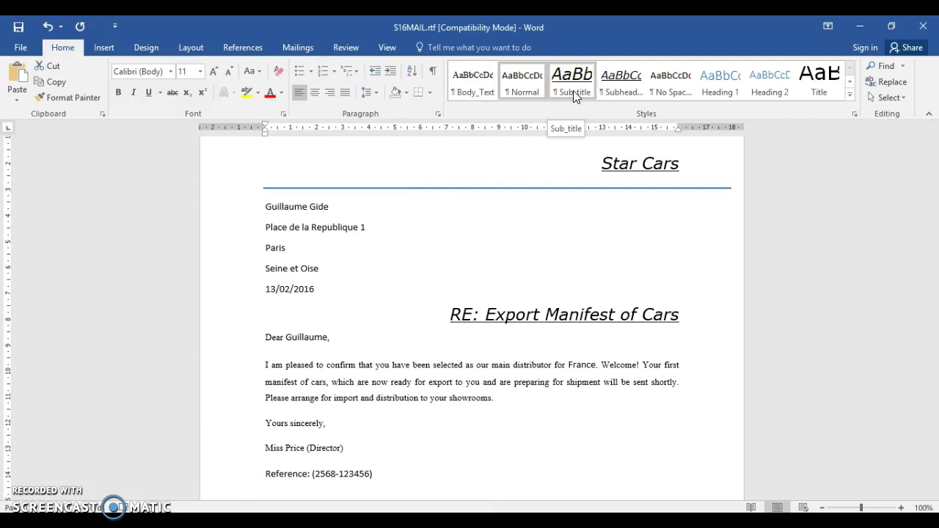
{"action": "left_click", "coordinate": [573, 90]}
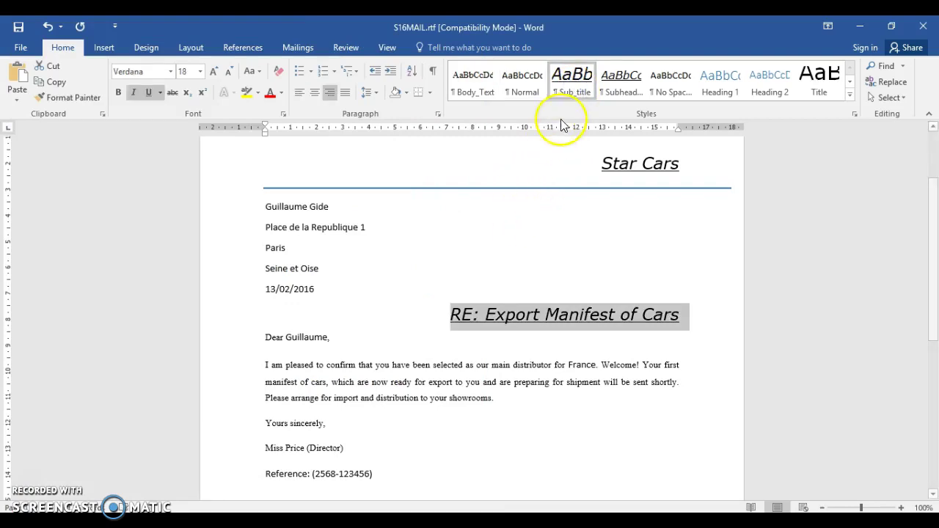
{"action": "left_click", "coordinate": [622, 82]}
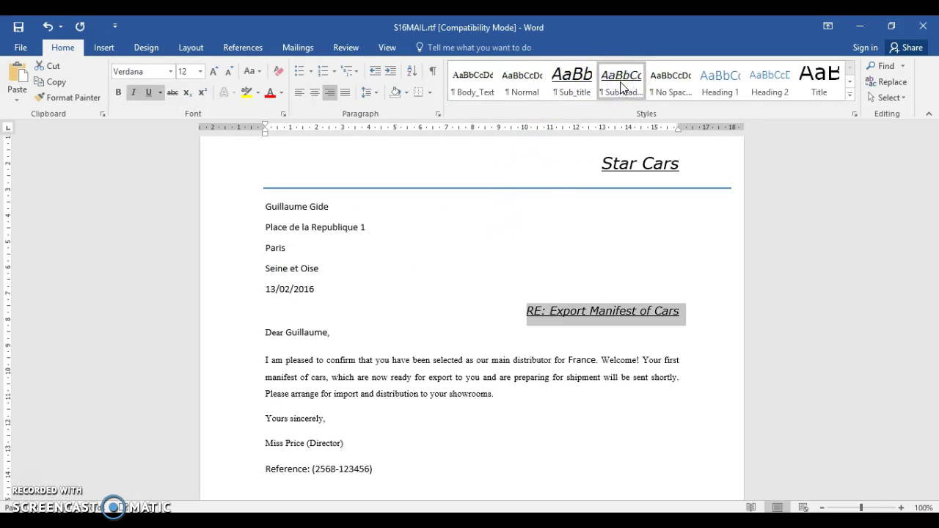
{"action": "left_click", "coordinate": [577, 79]}
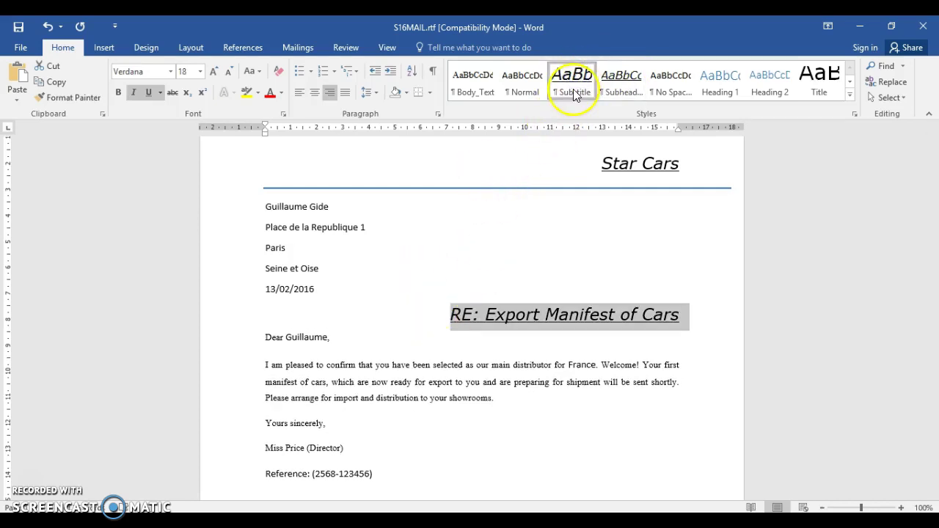
Compare the Sub_title style's settings with the subtitle requirements in the browser's specimen paper, and return to the letter in Word.
{"action": "right_click", "coordinate": [575, 94]}
{"action": "left_click", "coordinate": [597, 119]}
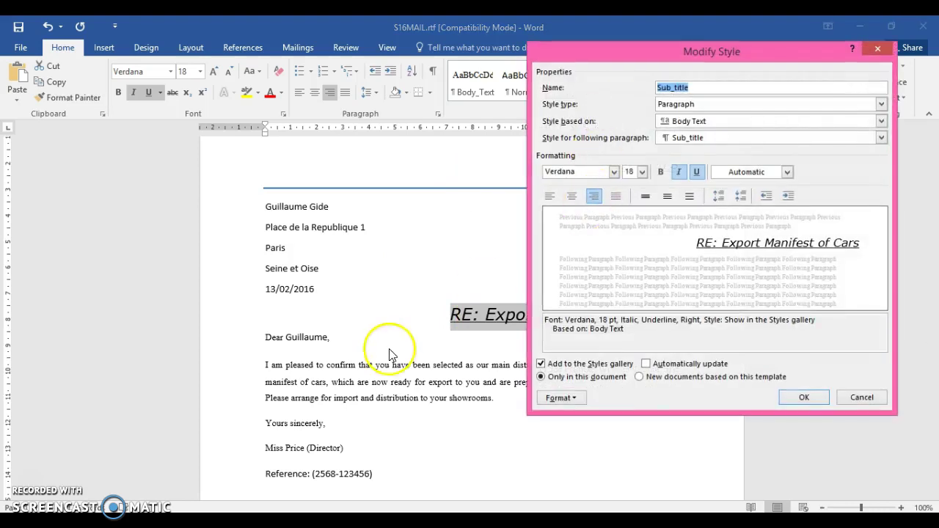
{"action": "key", "text": "alt+Tab"}
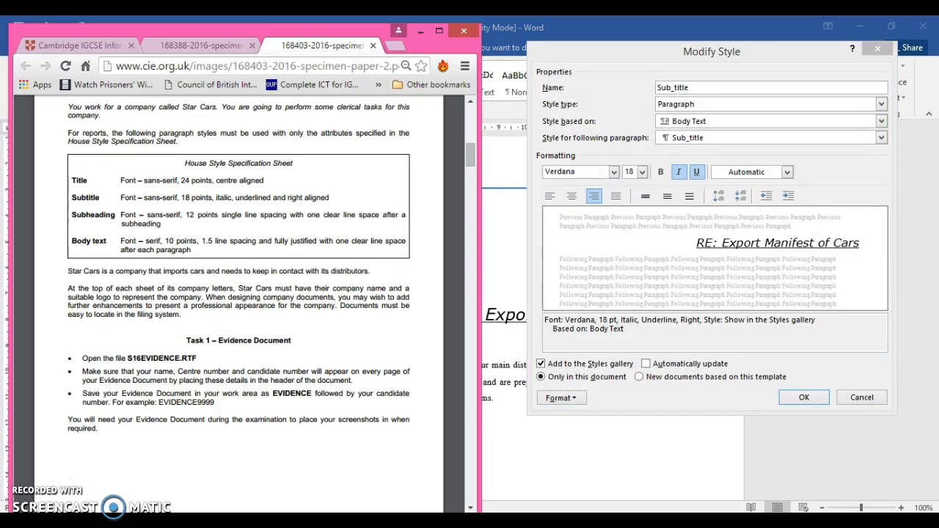
{"action": "key", "text": "alt+Tab"}
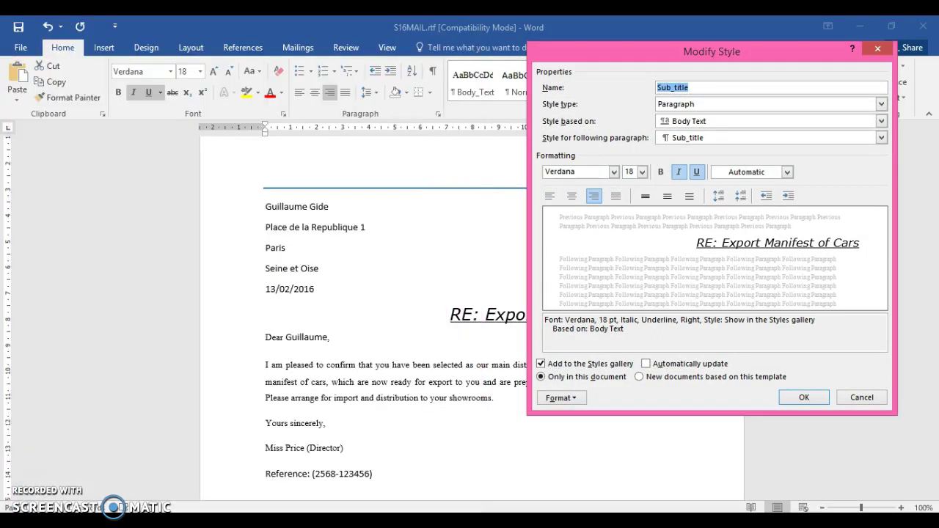
{"action": "left_click", "coordinate": [876, 50]}
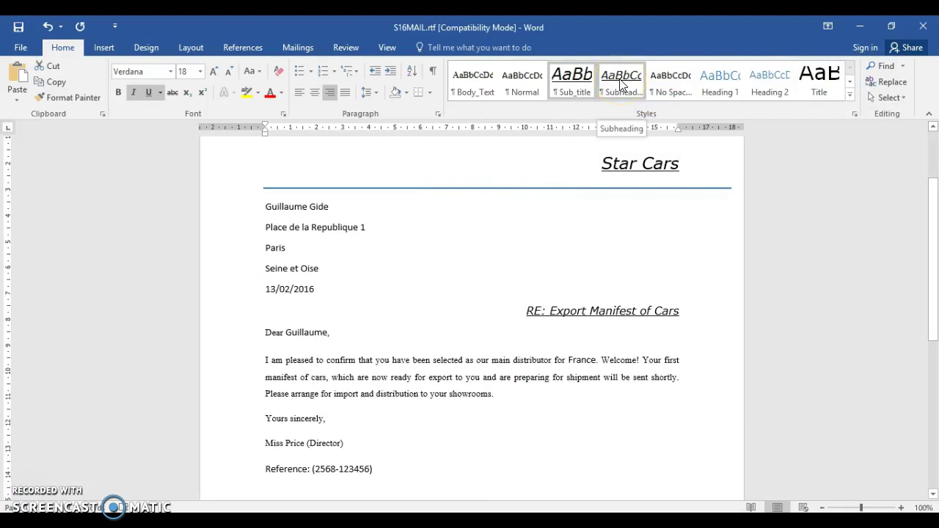
Set the Subheading style's paragraph alignment to Left, checking the style against the House Style Specification Sheet in the browser.
{"action": "right_click", "coordinate": [620, 84]}
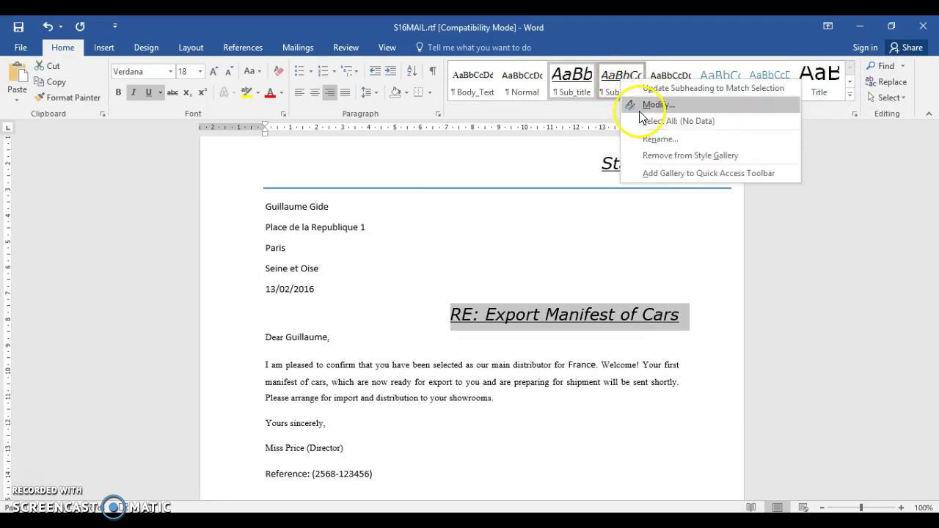
{"action": "left_click", "coordinate": [639, 110]}
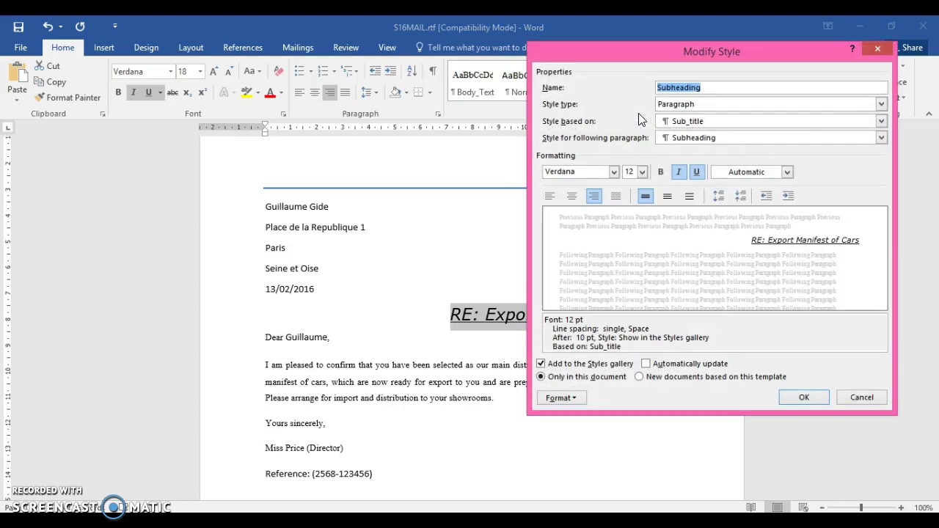
{"action": "key", "text": "alt+Tab"}
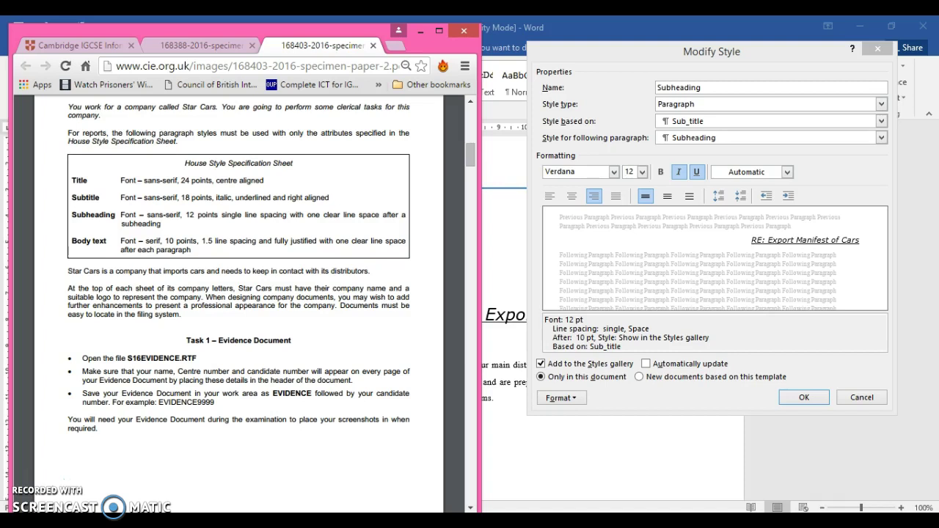
{"action": "left_click", "coordinate": [561, 400]}
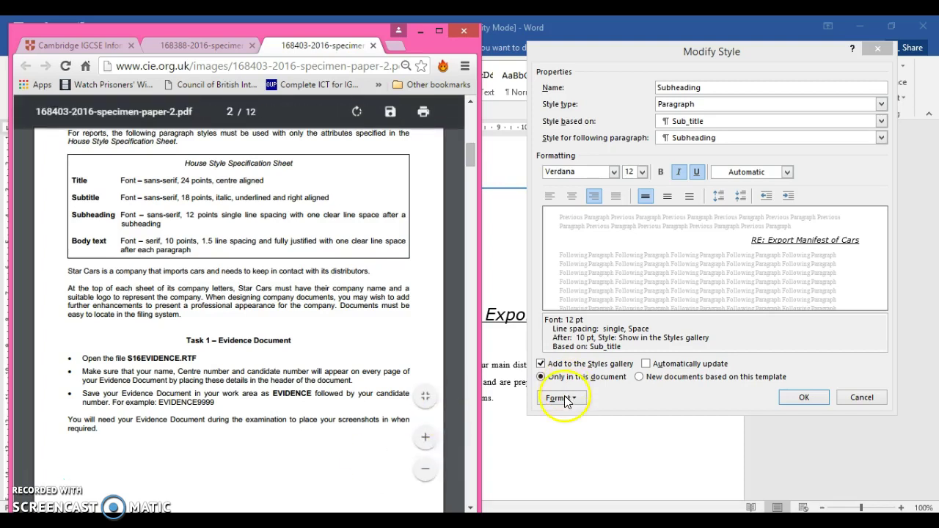
{"action": "left_click", "coordinate": [564, 399]}
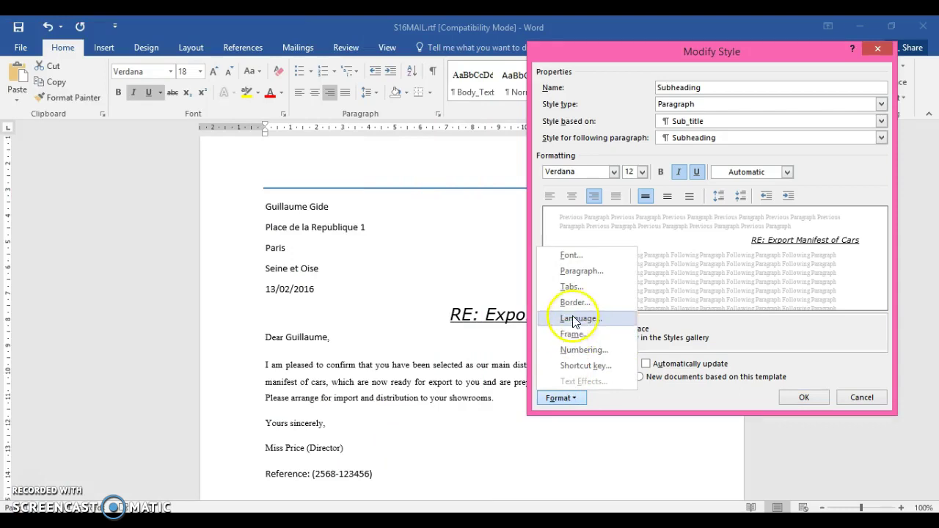
{"action": "left_click", "coordinate": [578, 271]}
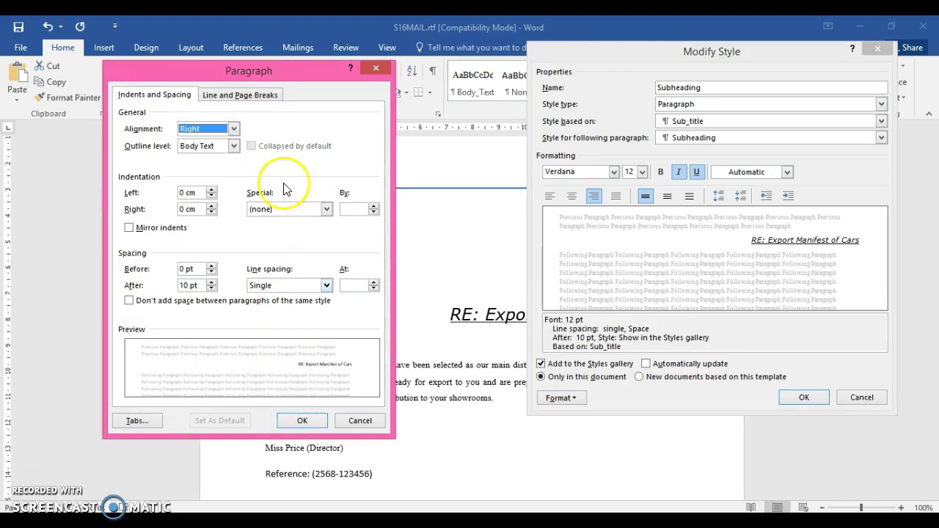
{"action": "key", "text": "alt+Tab"}
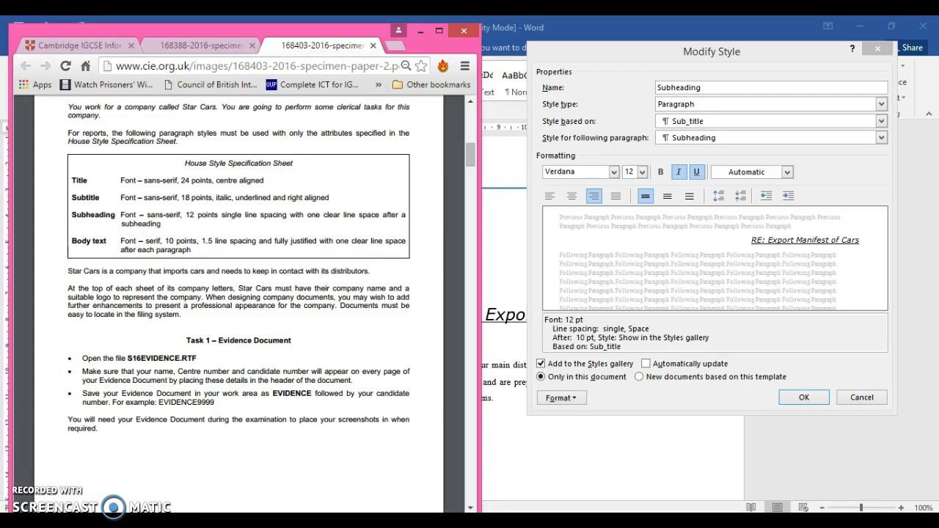
{"action": "key", "text": "alt+Tab"}
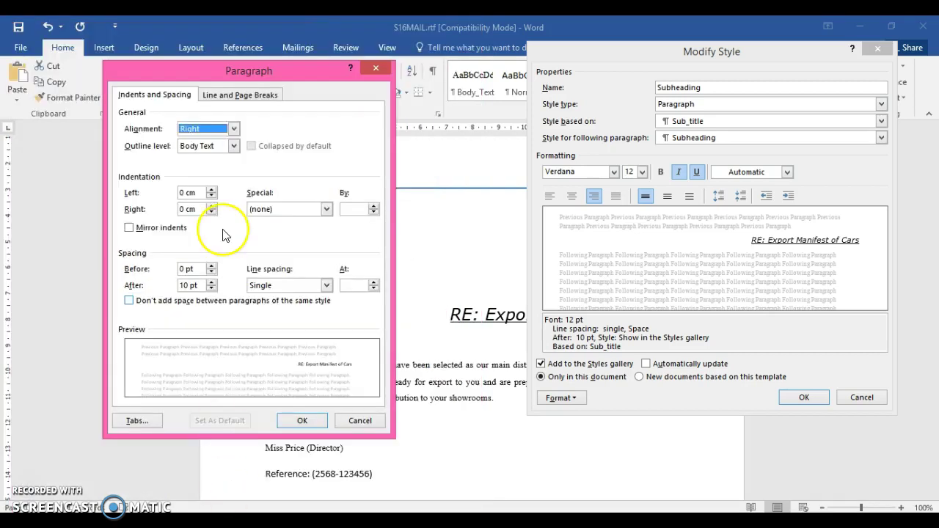
{"action": "left_click", "coordinate": [231, 129]}
{"action": "left_click", "coordinate": [222, 141]}
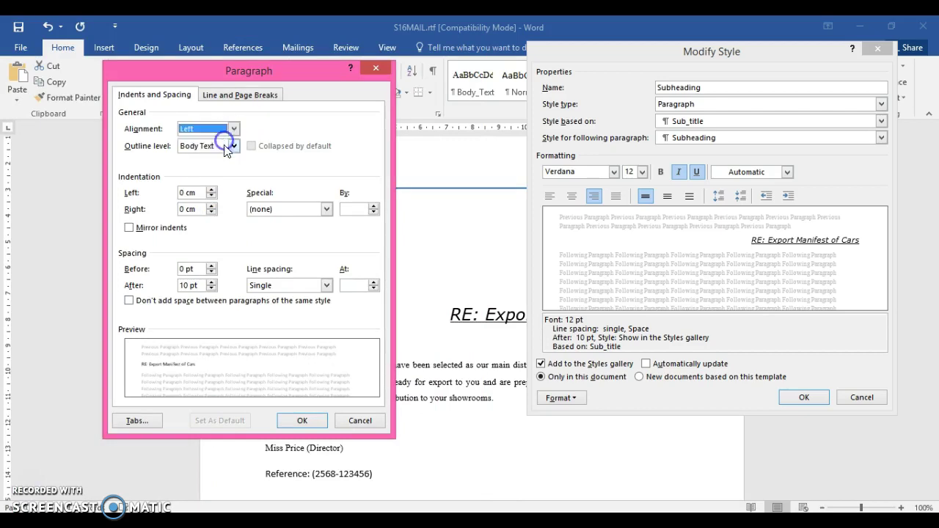
{"action": "left_click", "coordinate": [299, 423]}
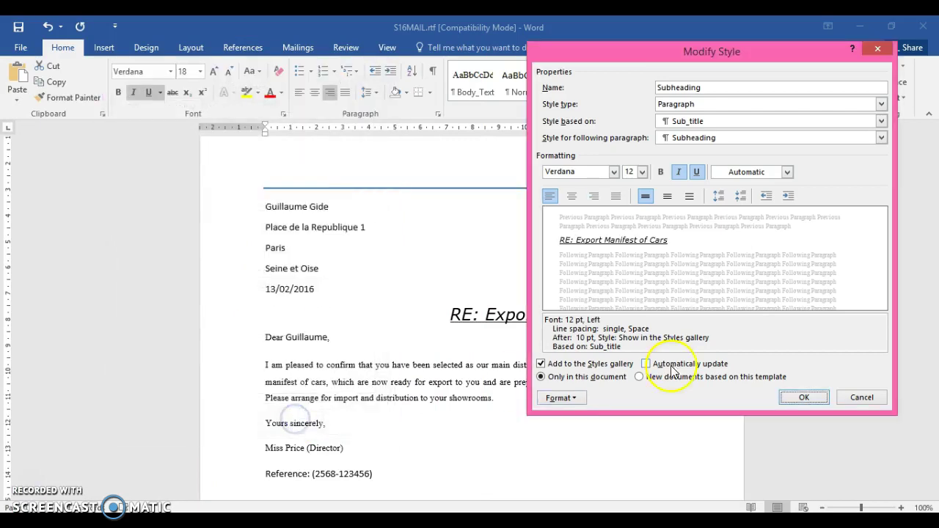
{"action": "left_click", "coordinate": [825, 400]}
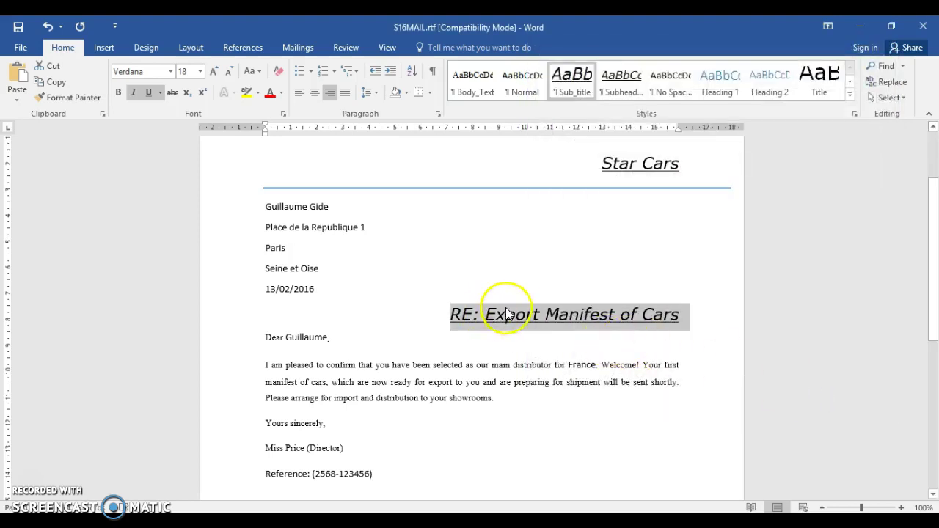
Left-align the subject line and apply the Subheading style to it.
{"action": "left_click", "coordinate": [298, 93]}
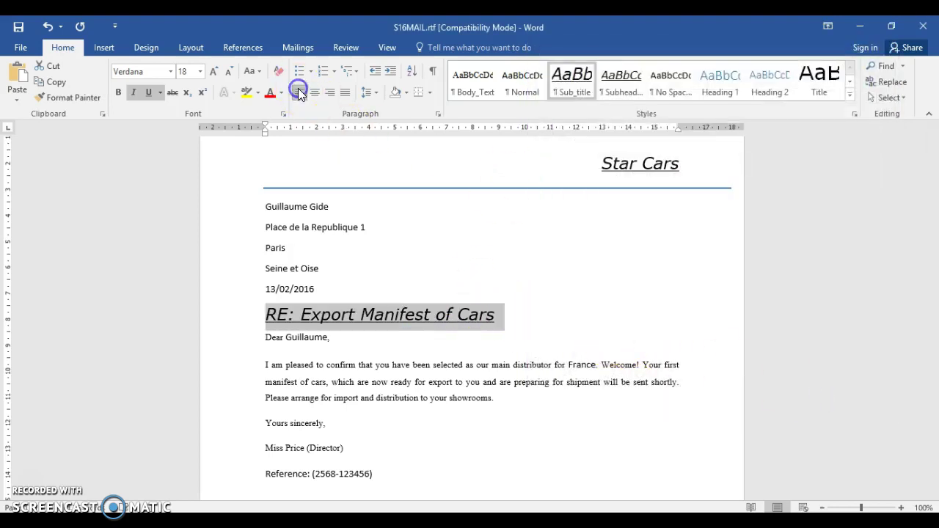
{"action": "right_click", "coordinate": [574, 81]}
{"action": "left_click", "coordinate": [591, 108]}
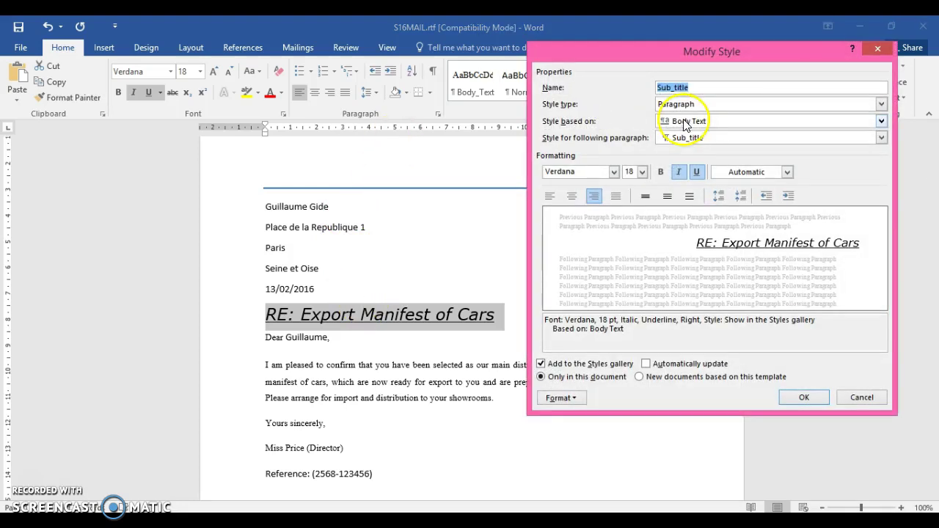
{"action": "left_click", "coordinate": [876, 48]}
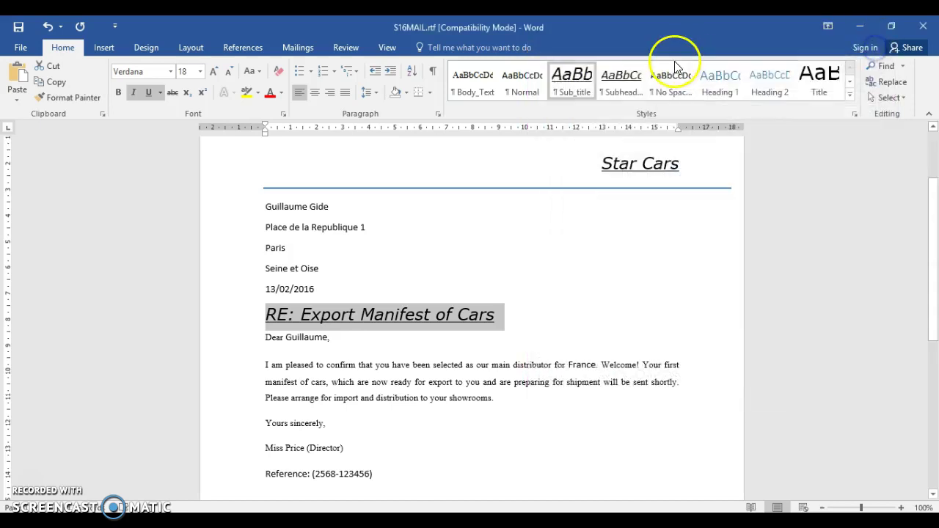
{"action": "left_click", "coordinate": [621, 78]}
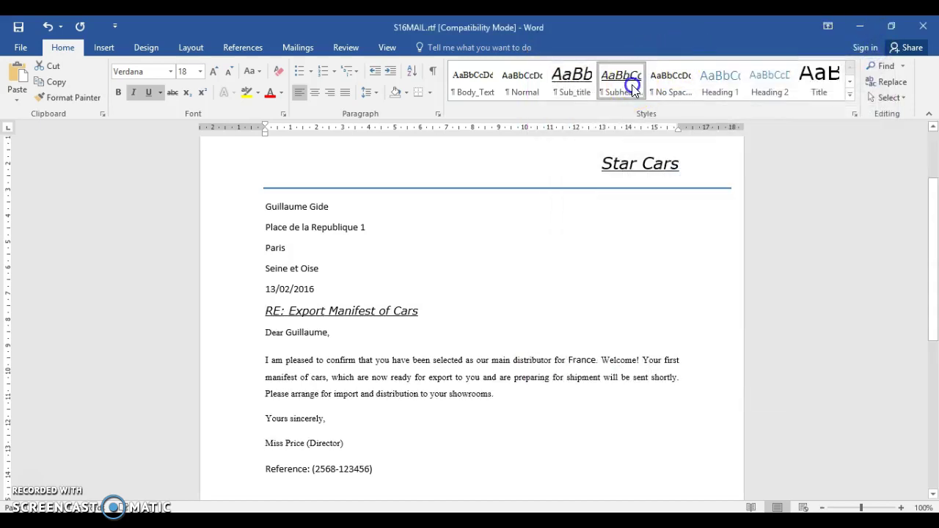
{"action": "left_click", "coordinate": [478, 308]}
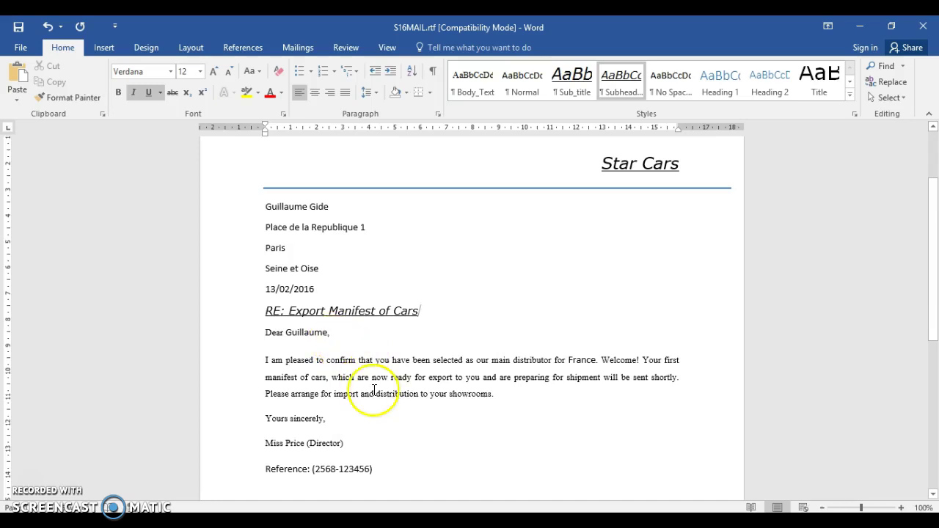
Check the subheading requirements in the browser's specimen paper and remove italic and underline from the Subheading style in Word.
{"action": "mouse_move", "coordinate": [236, 525]}
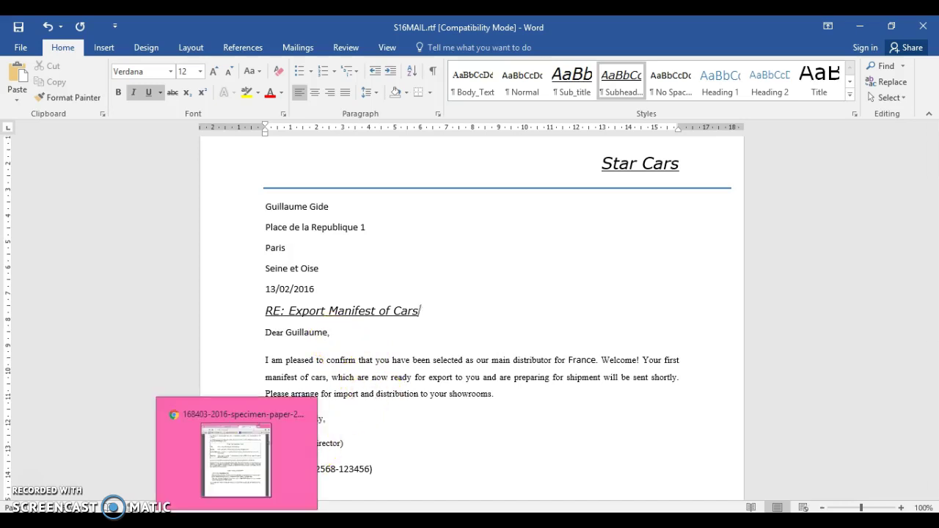
{"action": "left_click", "coordinate": [243, 433]}
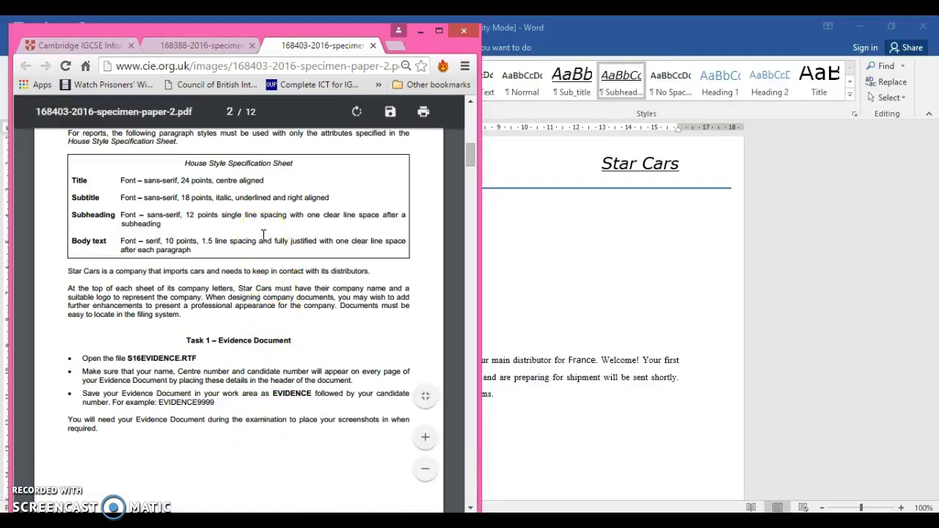
{"action": "left_click", "coordinate": [510, 262]}
{"action": "left_click_drag", "start_coordinate": [417, 313], "coordinate": [267, 311]}
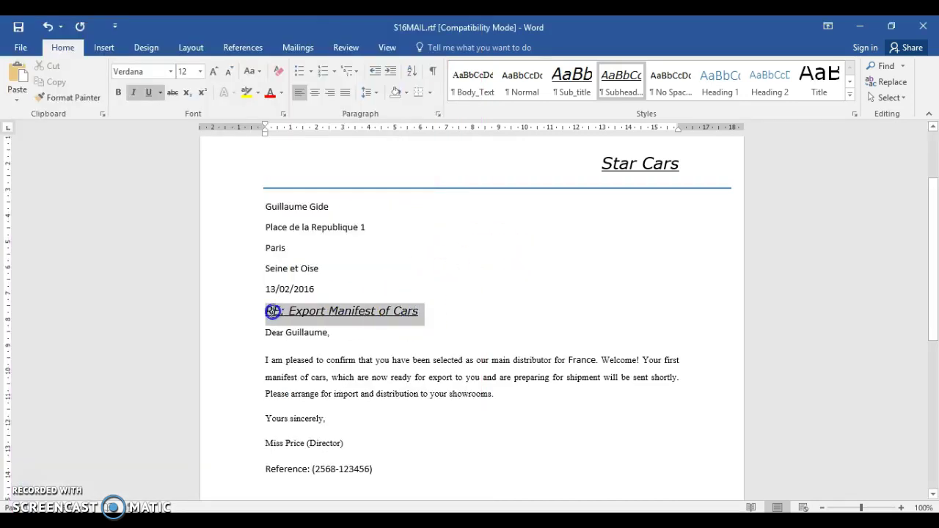
{"action": "right_click", "coordinate": [615, 77]}
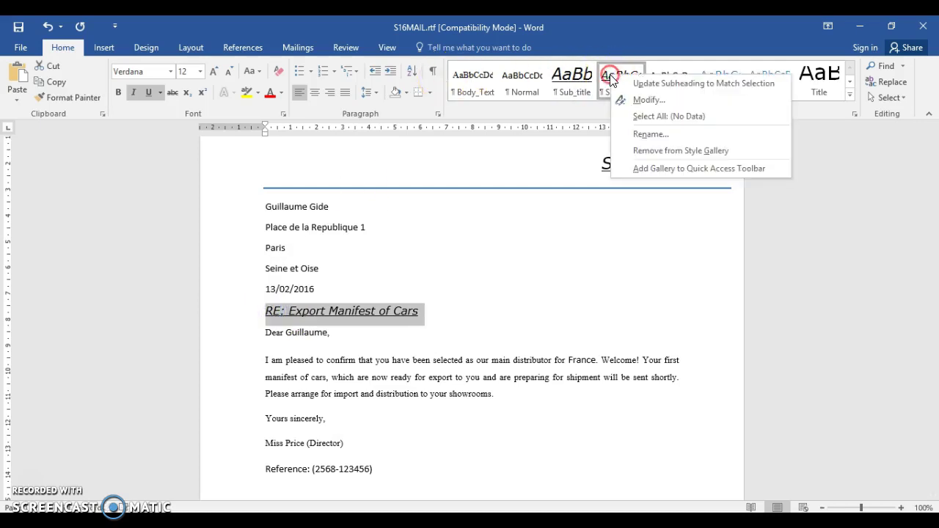
{"action": "left_click", "coordinate": [635, 104]}
{"action": "left_click", "coordinate": [683, 172]}
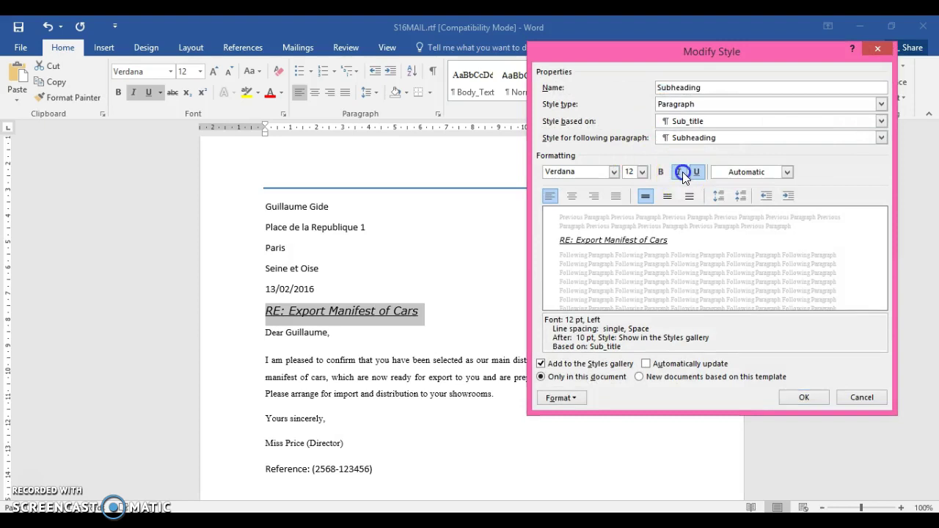
{"action": "left_click", "coordinate": [697, 173]}
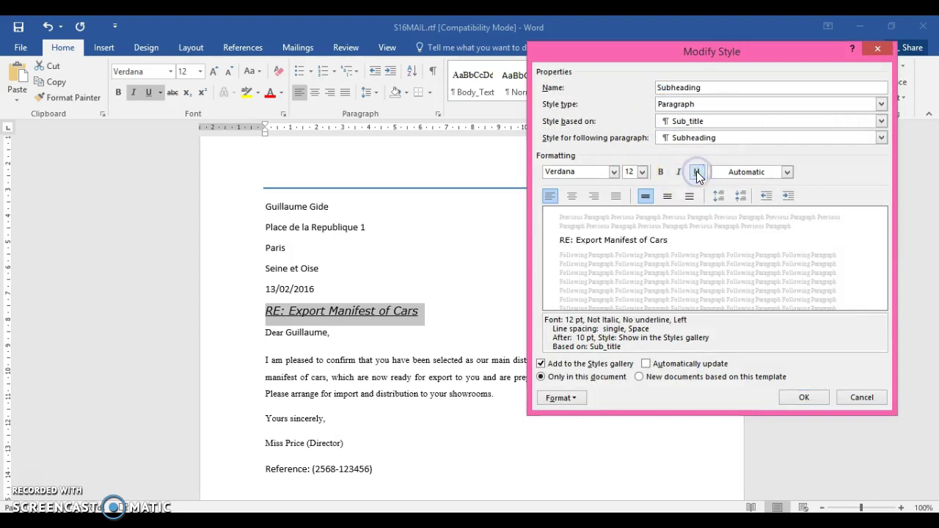
{"action": "left_click", "coordinate": [697, 173]}
{"action": "left_click", "coordinate": [697, 173]}
{"action": "left_click", "coordinate": [799, 396]}
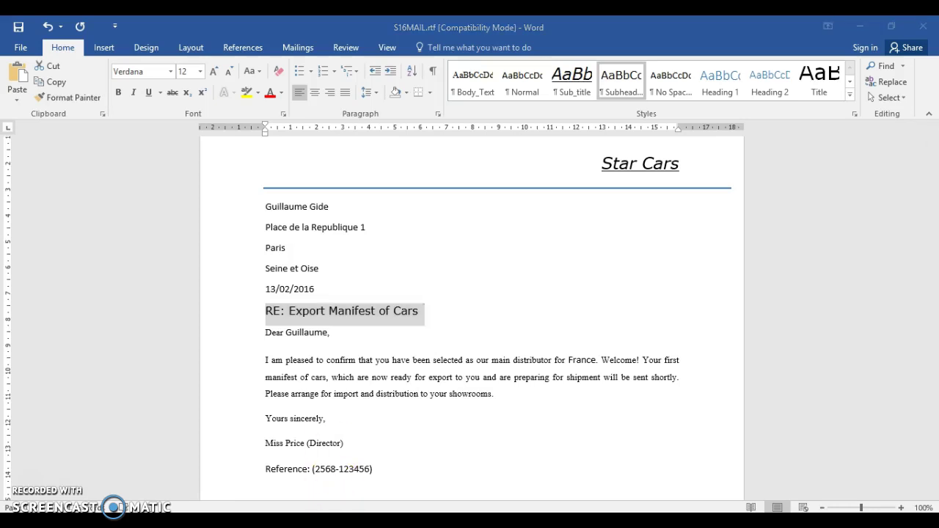
Read question 31 on merging letters for Spain and Germany in the browser's specimen paper, and return to Word's mail merge tools.
{"action": "key", "text": "alt+Tab"}
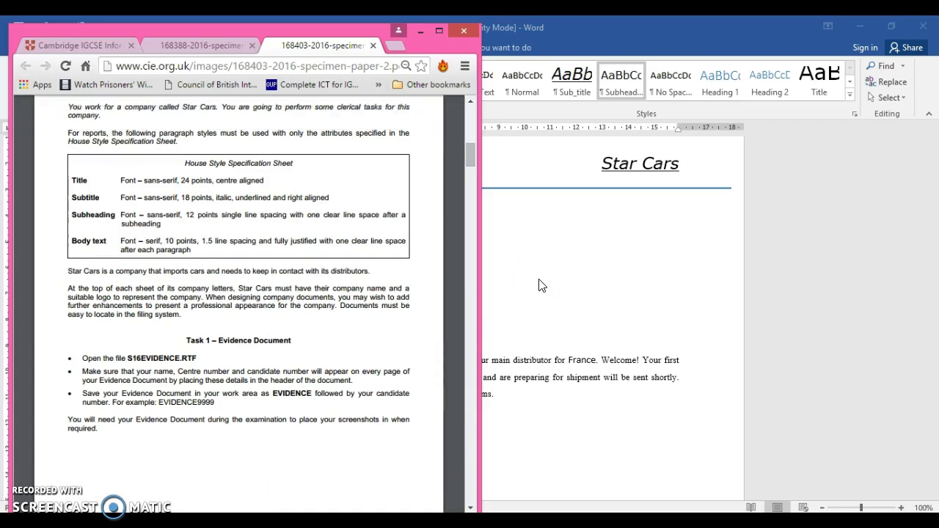
{"action": "left_click_drag", "start_coordinate": [472, 165], "coordinate": [455, 425]}
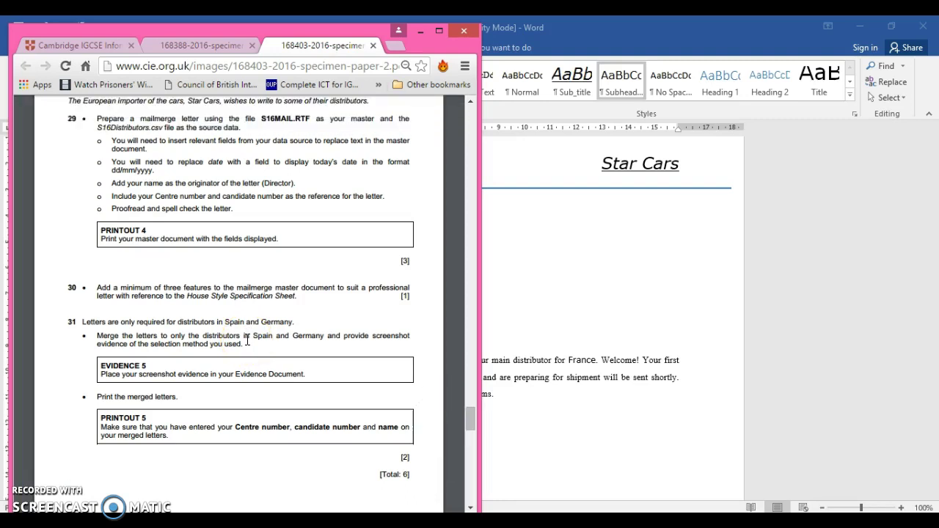
{"action": "left_click", "coordinate": [541, 273]}
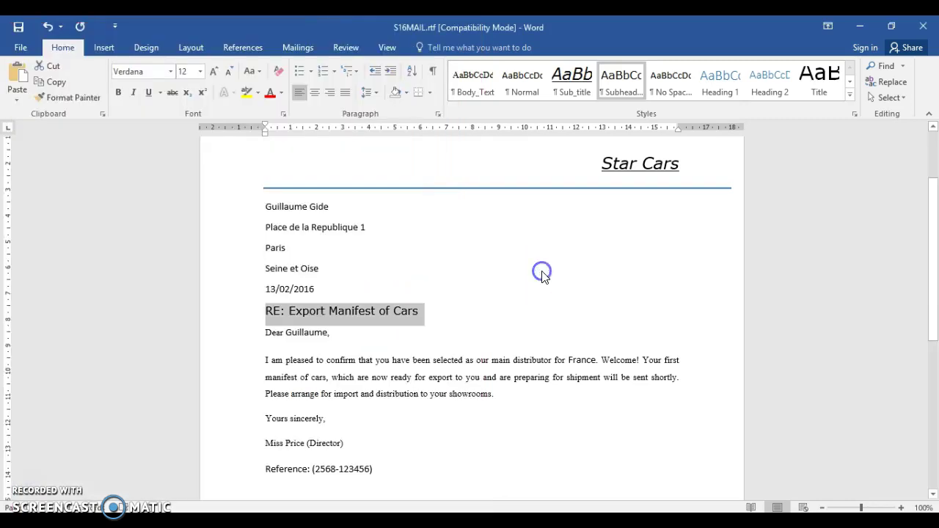
{"action": "left_click", "coordinate": [315, 47]}
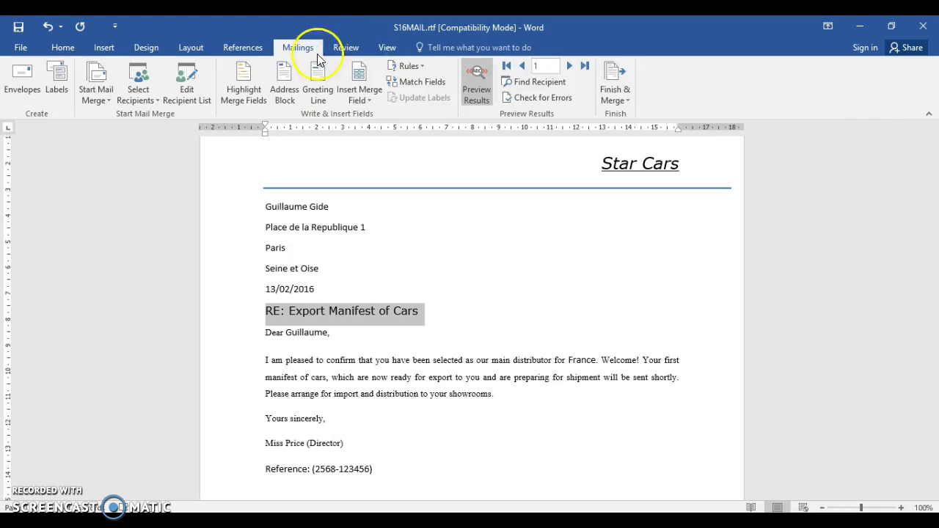
Exclude the France, UK and Netherlands recipients from the mail merge recipient list, keeping only Germany and Spain selected.
{"action": "left_click", "coordinate": [319, 92]}
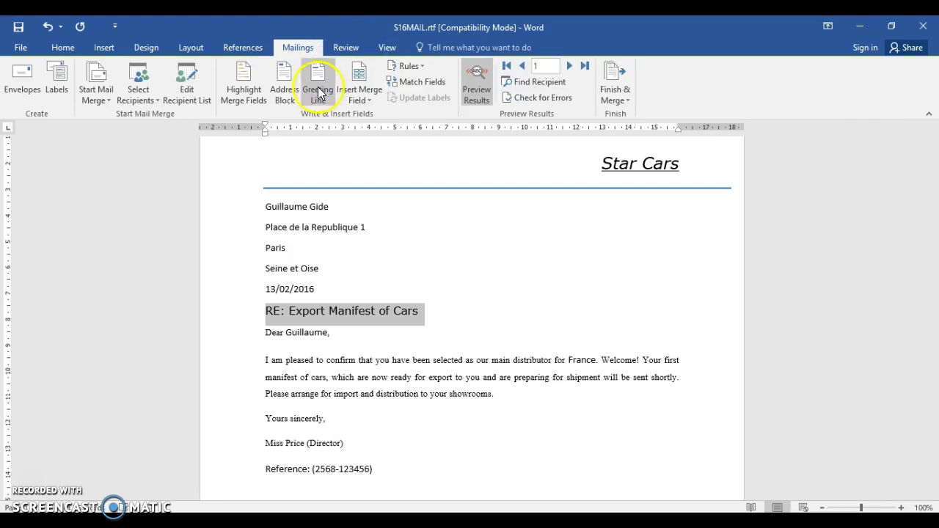
{"action": "left_click", "coordinate": [360, 101]}
{"action": "left_click", "coordinate": [359, 102]}
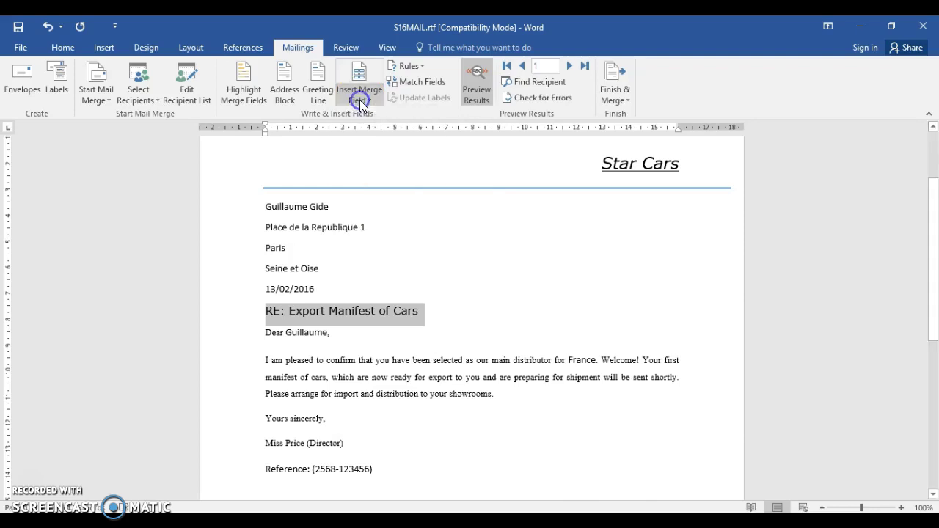
{"action": "left_click", "coordinate": [190, 86]}
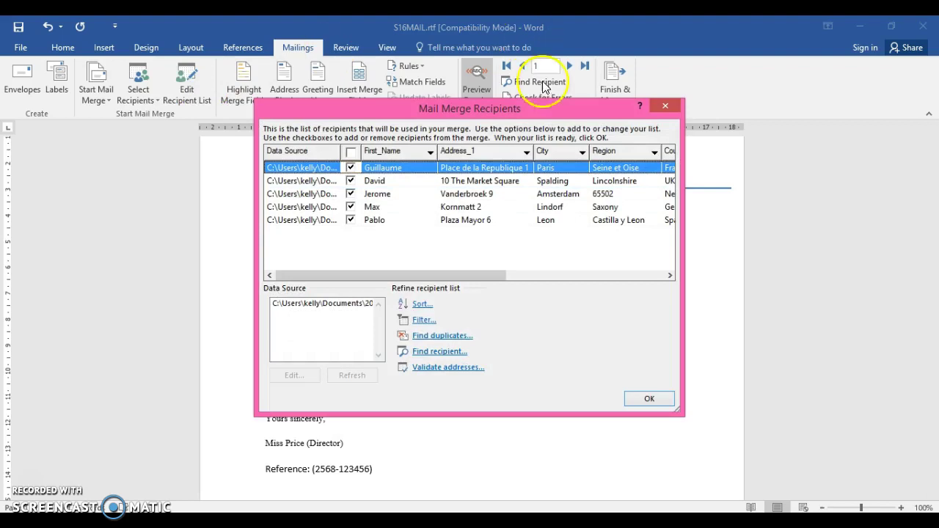
{"action": "left_click_drag", "start_coordinate": [462, 272], "coordinate": [477, 275]}
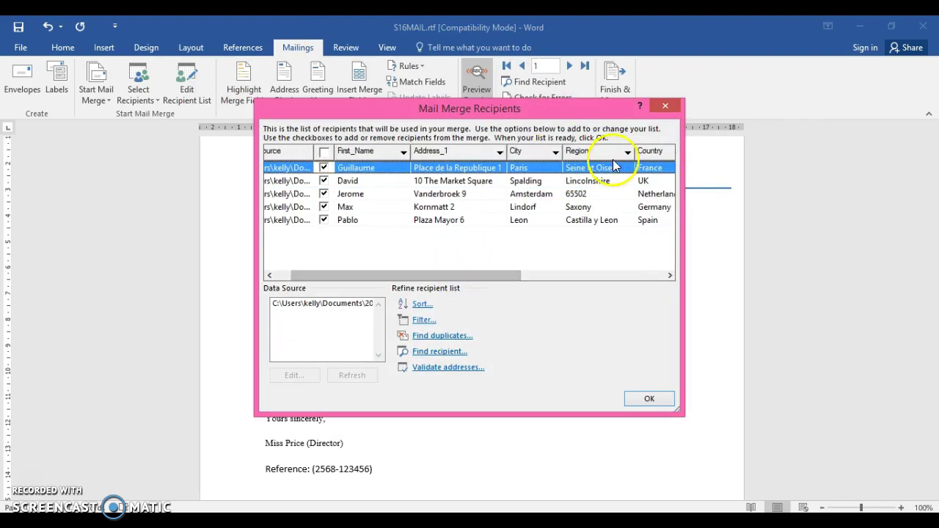
{"action": "left_click", "coordinate": [324, 167]}
{"action": "left_click", "coordinate": [323, 181]}
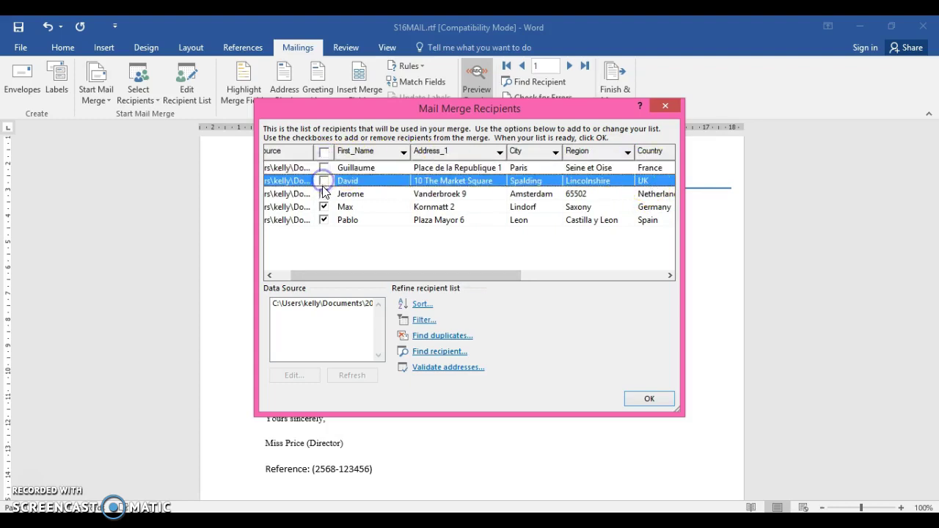
{"action": "left_click", "coordinate": [323, 194]}
{"action": "left_click_drag", "start_coordinate": [428, 110], "coordinate": [408, 148]}
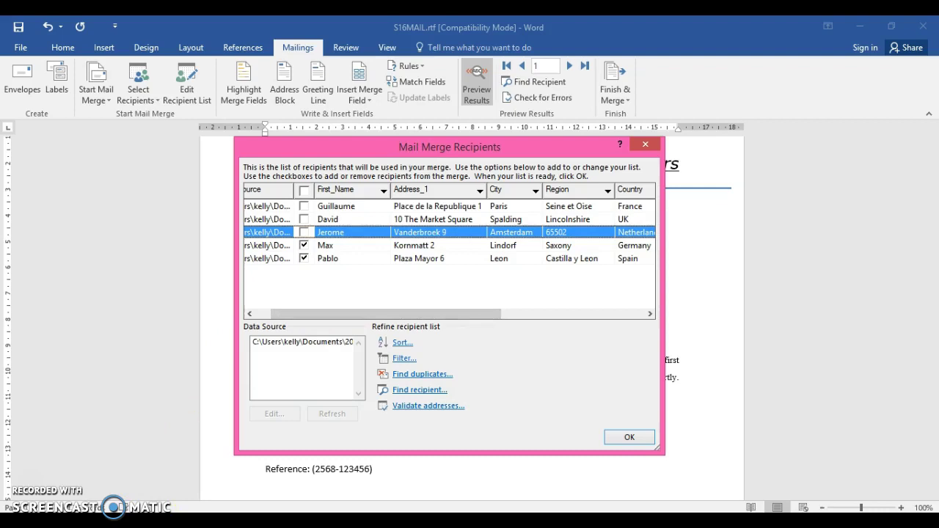
Try to bring up Evidence2658.rtf while the recipient list is open, and accept the recipient selection.
{"action": "left_click", "coordinate": [242, 488]}
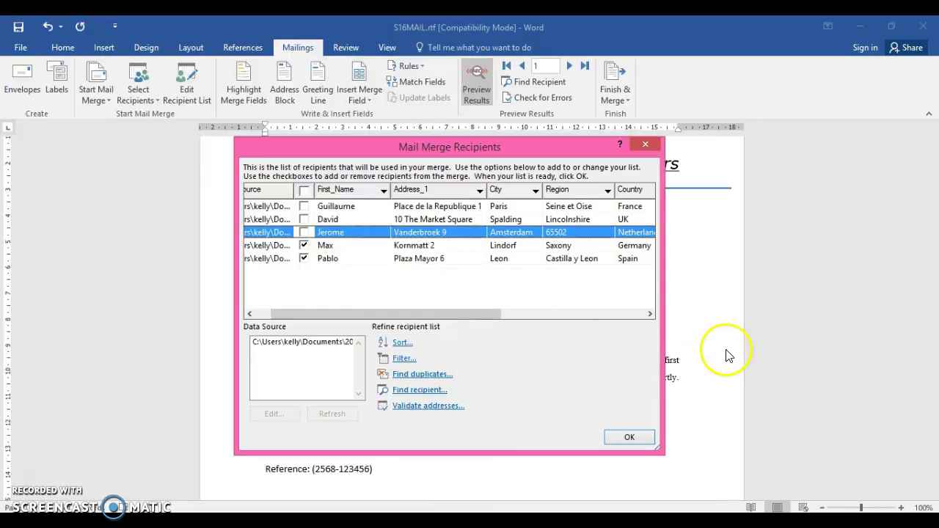
{"action": "left_click", "coordinate": [719, 356]}
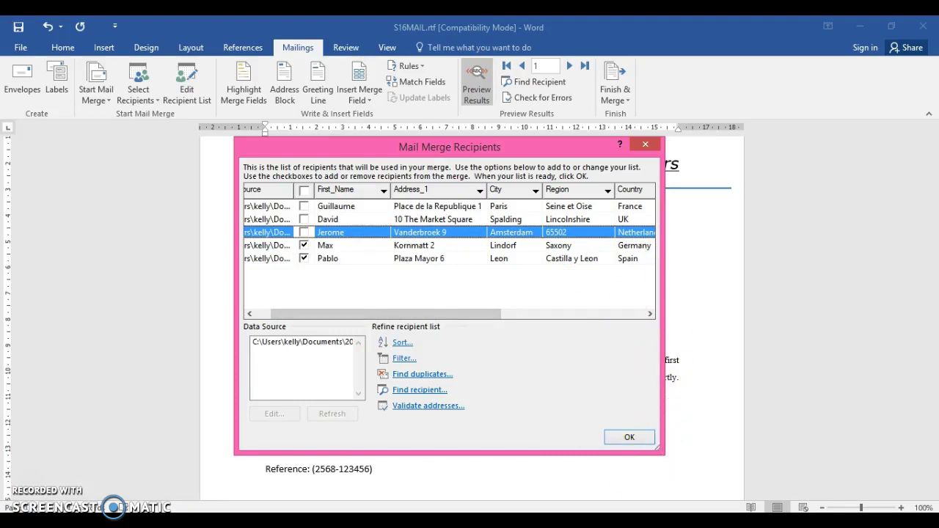
{"action": "left_click", "coordinate": [618, 522]}
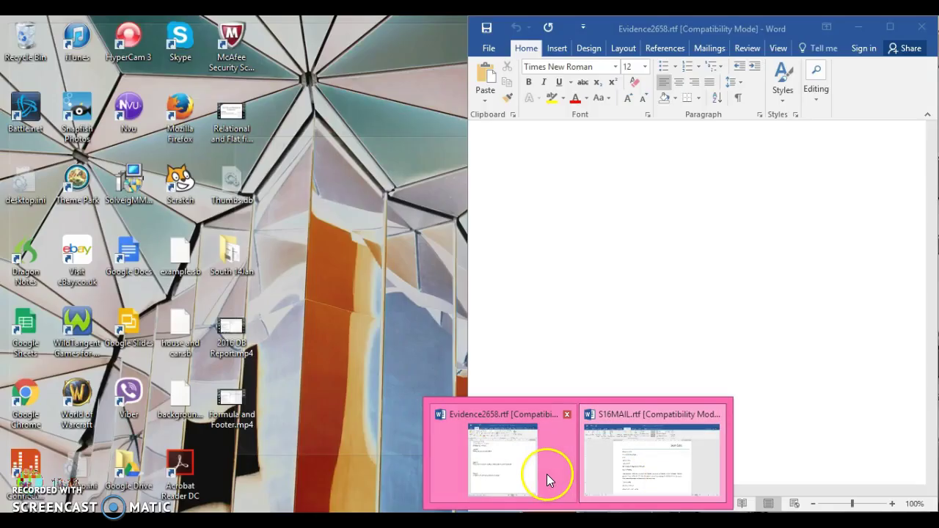
{"action": "left_click", "coordinate": [549, 481]}
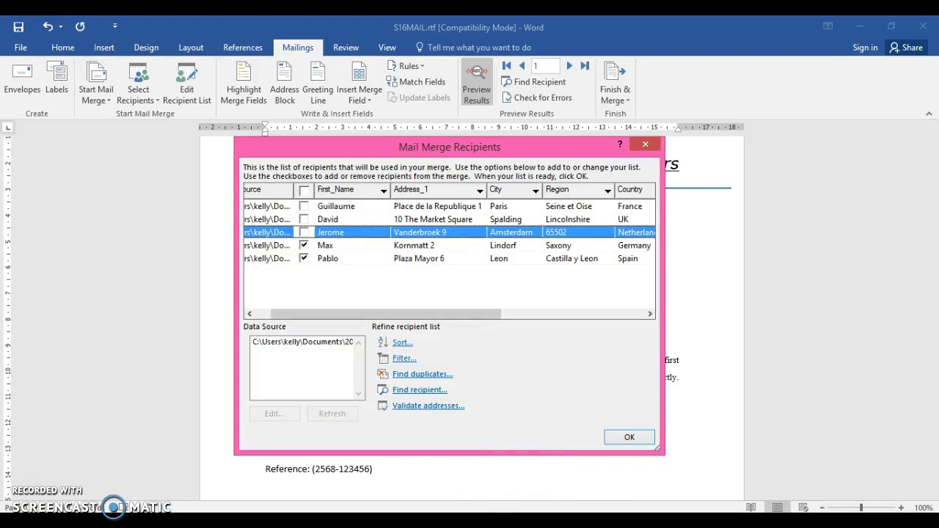
{"action": "left_click", "coordinate": [541, 469]}
{"action": "left_click", "coordinate": [613, 438]}
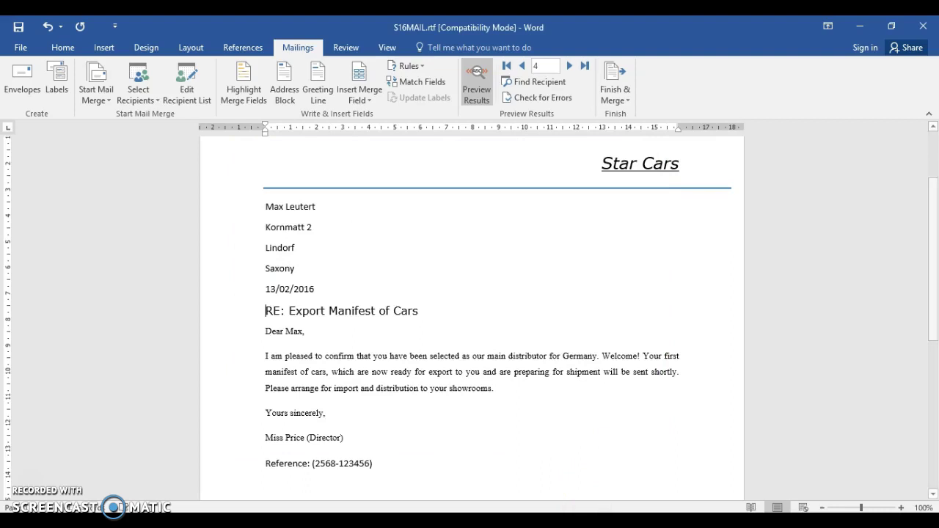
Review the evidence headings for Steps 39 to 41 in Evidence2658.rtf, and compare the letter's merge field codes with its previewed results.
{"action": "mouse_move", "coordinate": [564, 493]}
{"action": "left_click", "coordinate": [509, 457]}
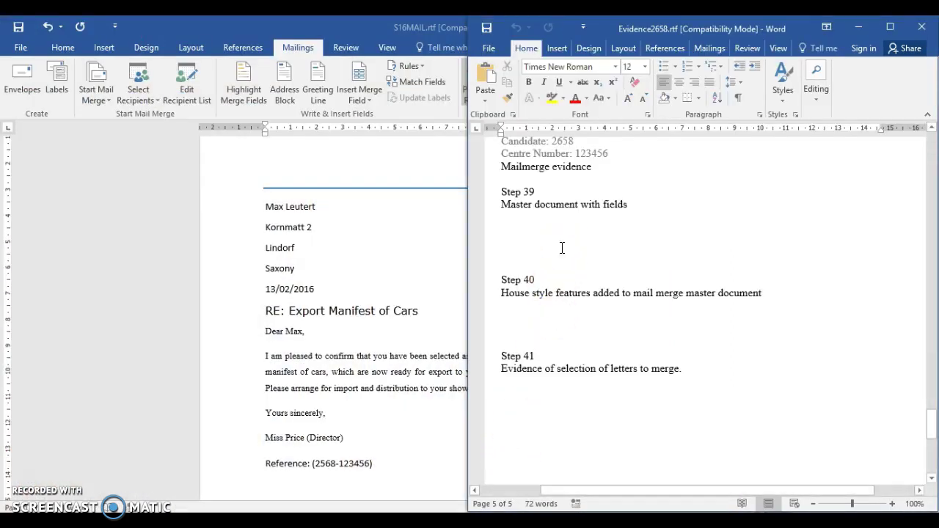
{"action": "left_click", "coordinate": [427, 261]}
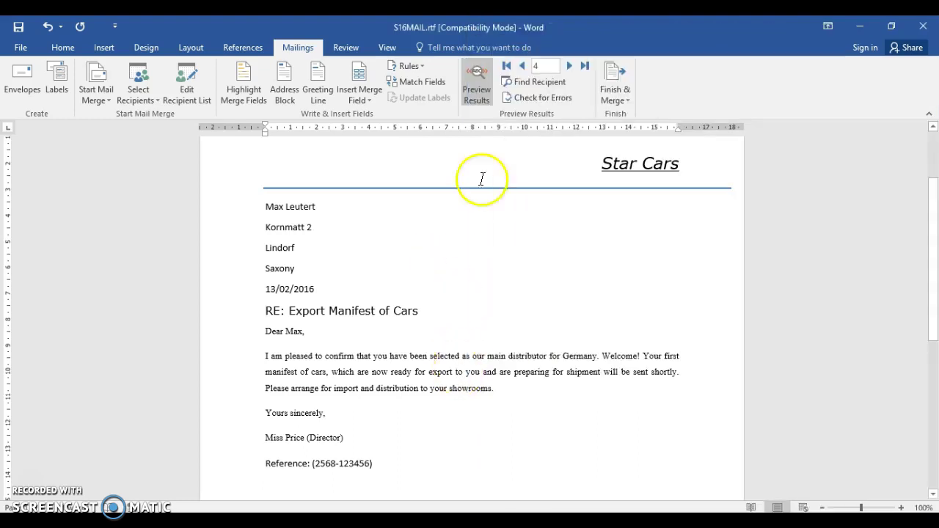
{"action": "left_click", "coordinate": [471, 79]}
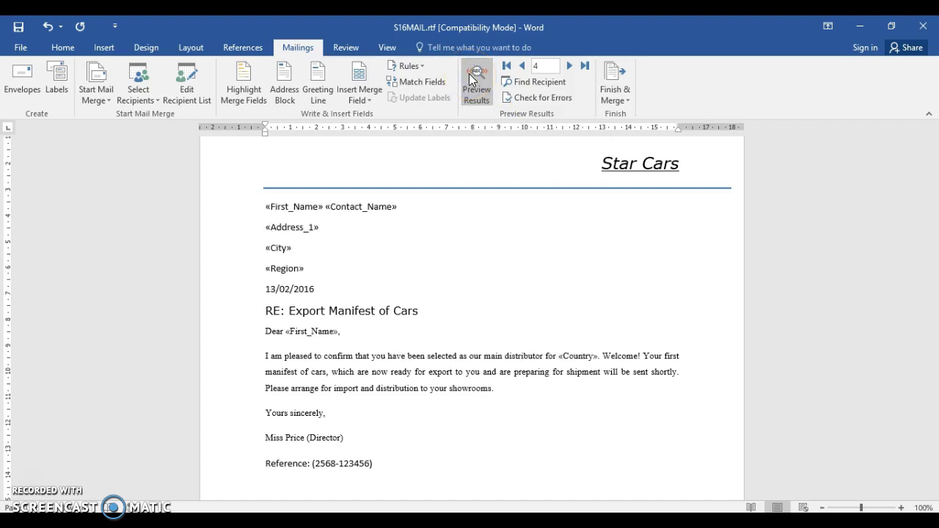
{"action": "left_click", "coordinate": [472, 79]}
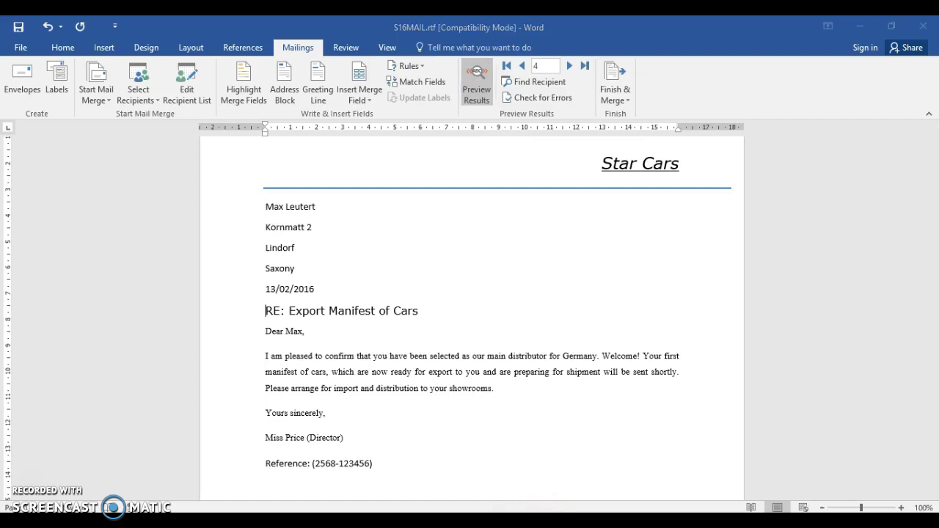
{"action": "left_click", "coordinate": [519, 472]}
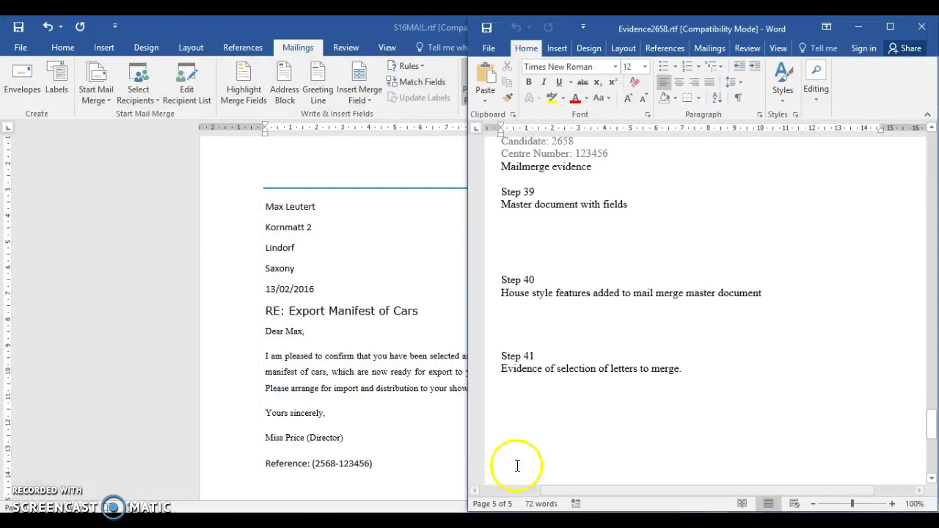
{"action": "left_click", "coordinate": [517, 313]}
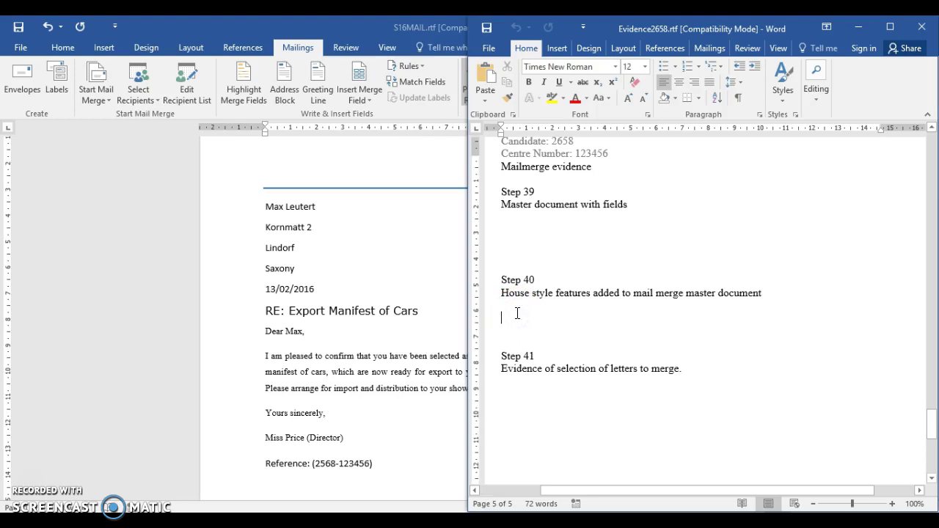
Capture the S16MAIL.rtf letter from the star logo to the reference line and paste the screenshot below Step 40 in Evidence2658.rtf.
{"action": "left_click", "coordinate": [375, 284]}
{"action": "left_click_drag", "start_coordinate": [932, 269], "coordinate": [935, 250]}
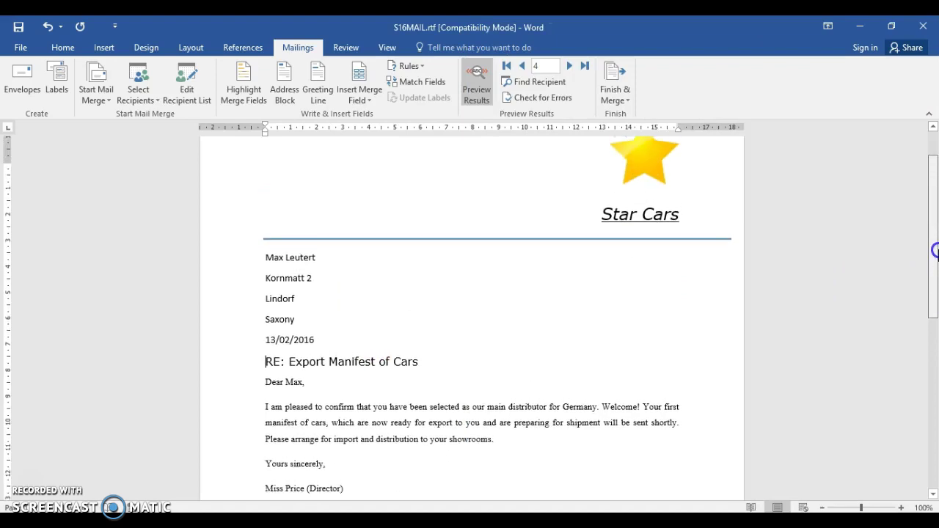
{"action": "left_click", "coordinate": [822, 508]}
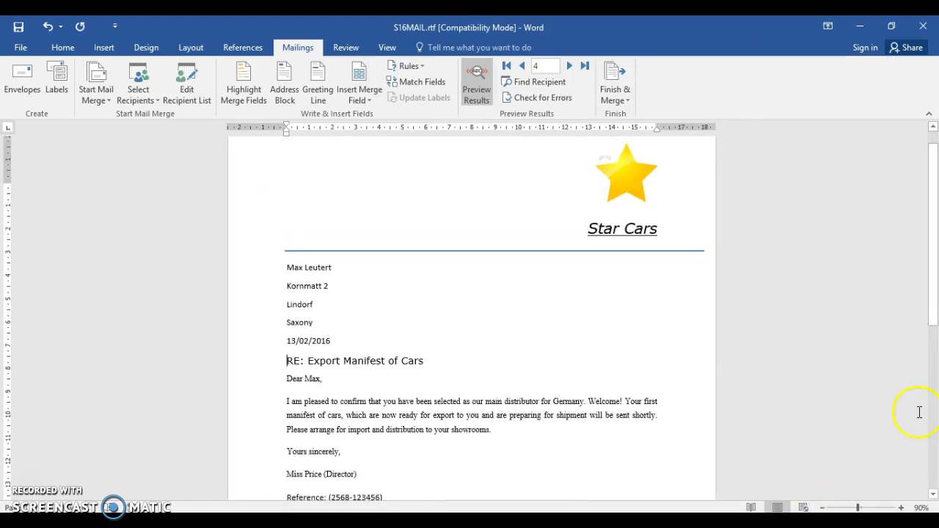
{"action": "left_click", "coordinate": [822, 508]}
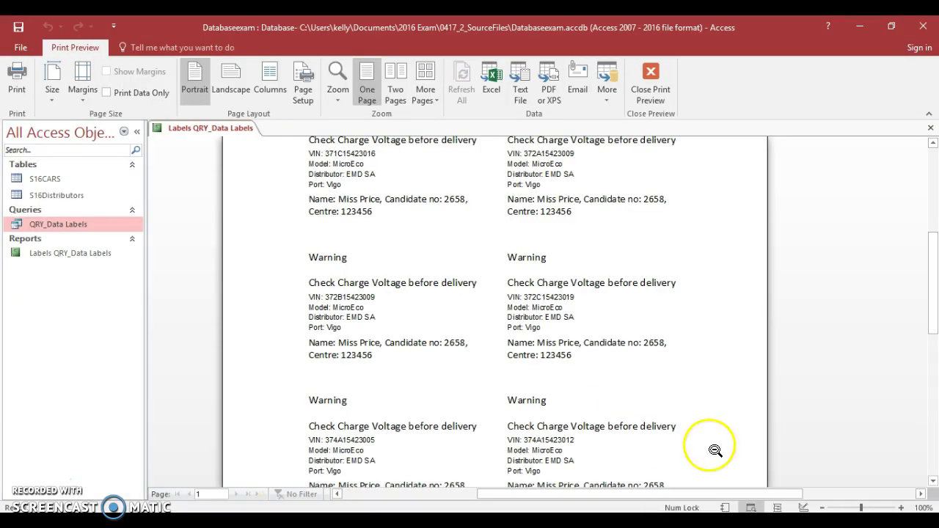
{"action": "left_click", "coordinate": [859, 27]}
{"action": "mouse_move", "coordinate": [576, 512]}
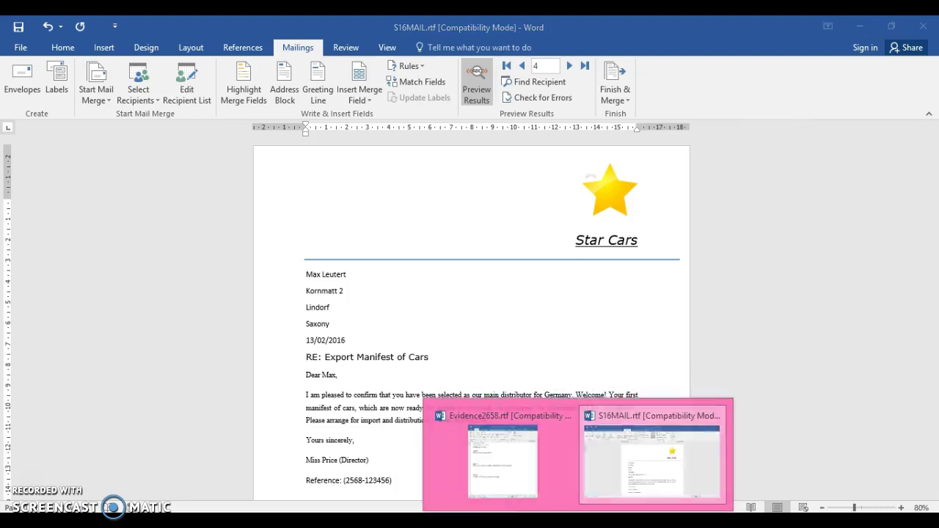
{"action": "left_click", "coordinate": [534, 461]}
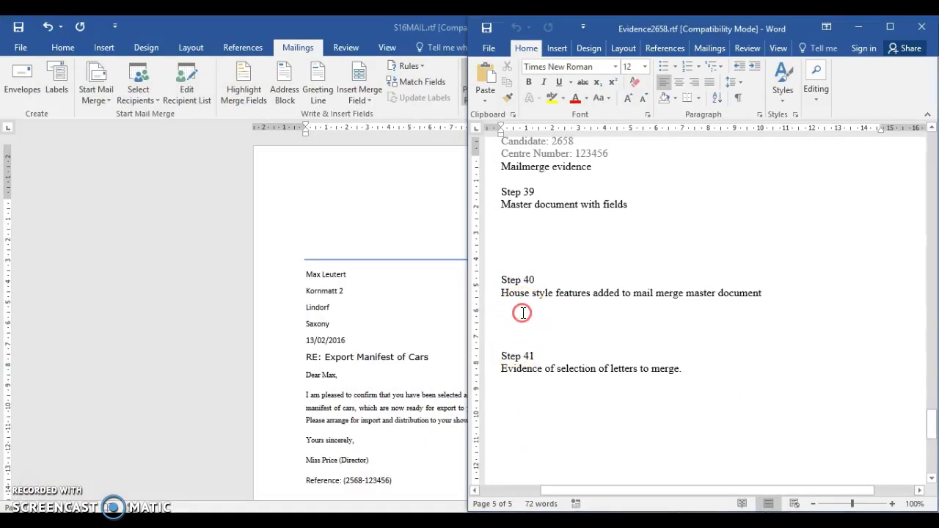
{"action": "right_click", "coordinate": [523, 313]}
{"action": "left_click", "coordinate": [551, 372]}
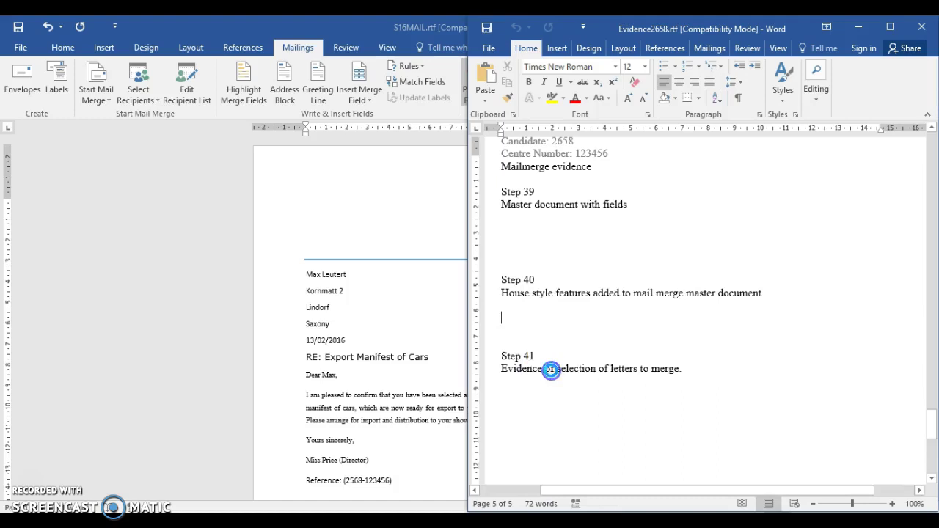
Maximize the Evidence2658.rtf window and try to crop the Step 40 screenshot from its upper-left corner.
{"action": "left_click", "coordinate": [646, 408]}
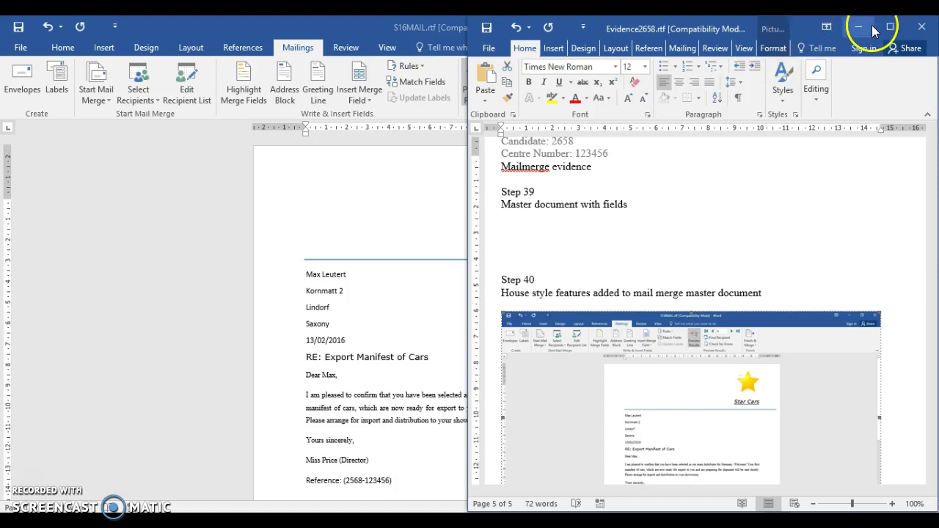
{"action": "left_click", "coordinate": [890, 27]}
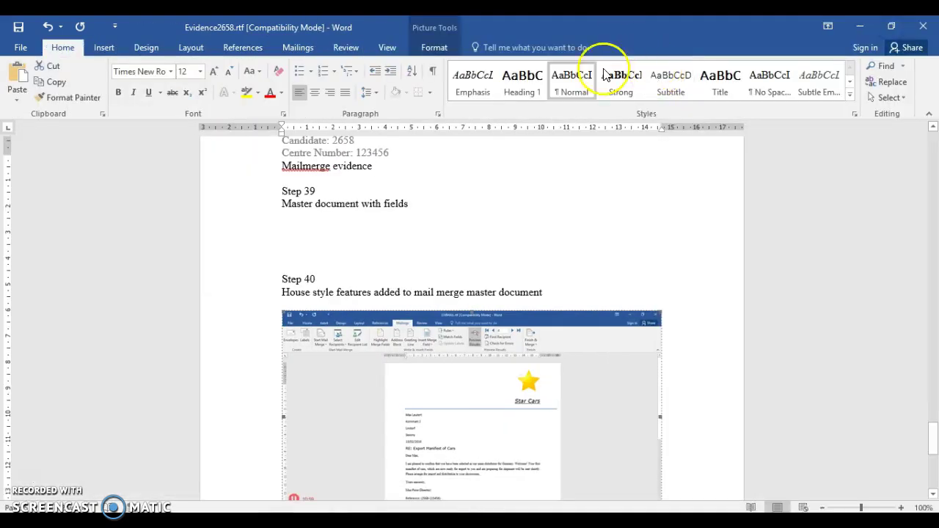
{"action": "left_click", "coordinate": [441, 49]}
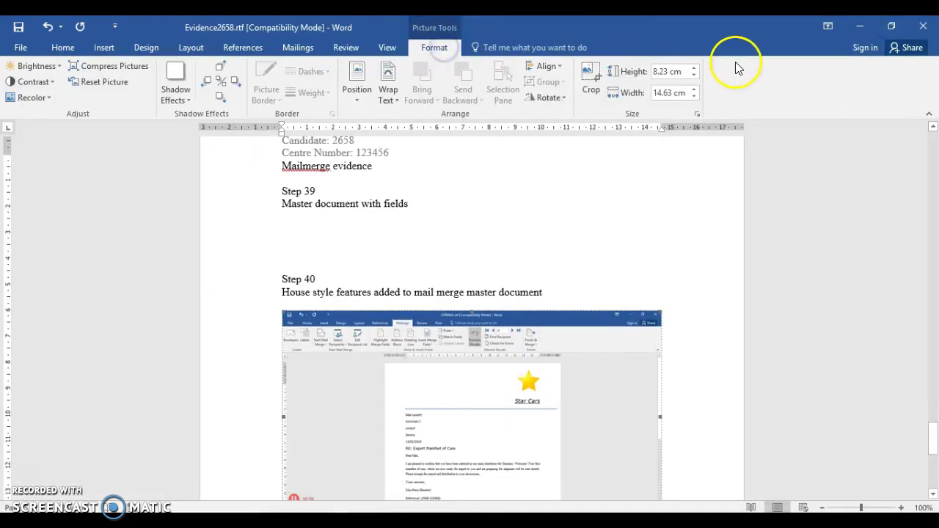
{"action": "left_click", "coordinate": [590, 79]}
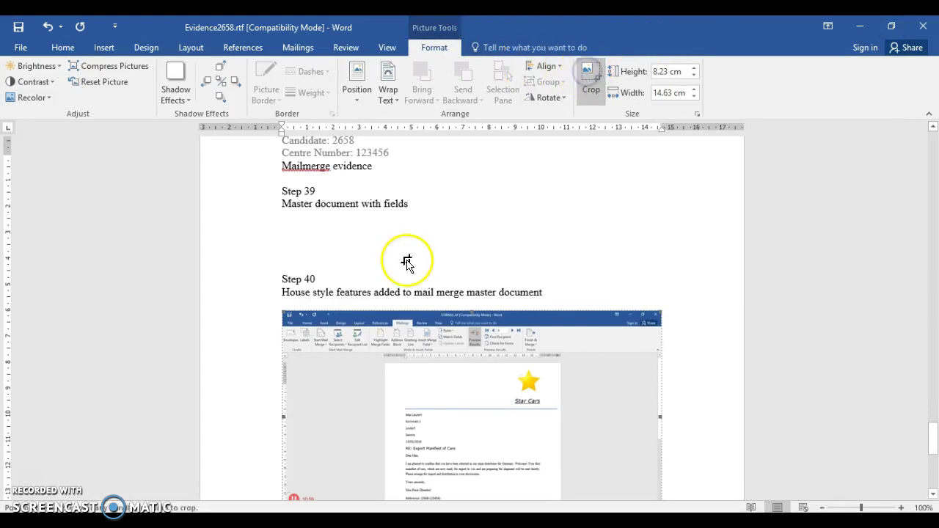
{"action": "left_click", "coordinate": [283, 309]}
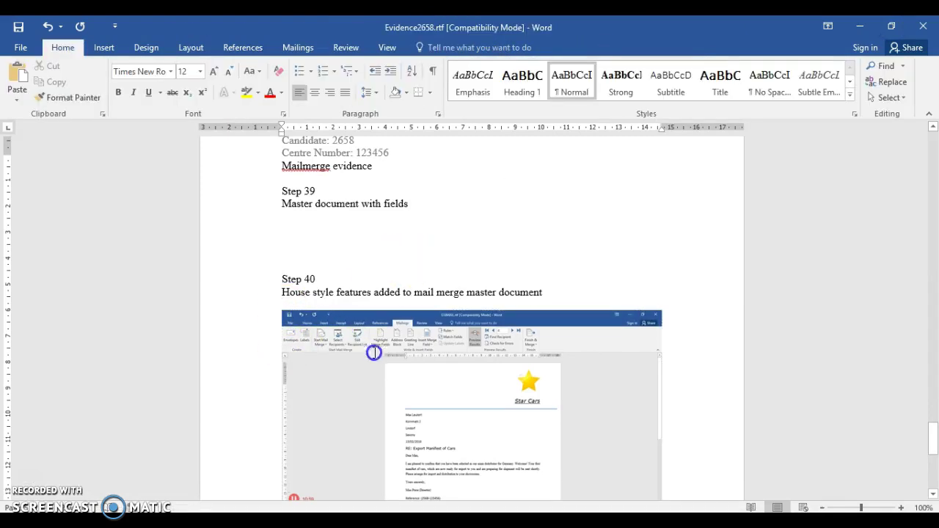
{"action": "left_click", "coordinate": [298, 325]}
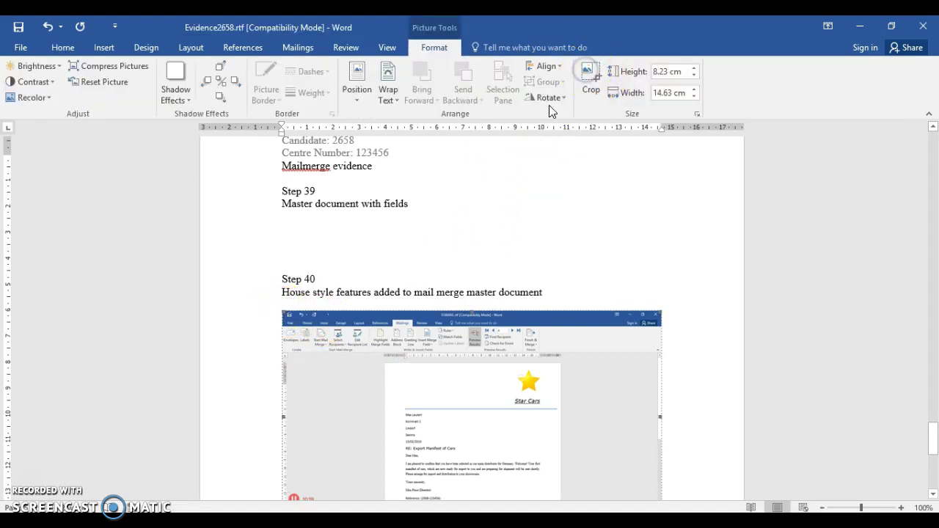
{"action": "left_click", "coordinate": [283, 312]}
{"action": "left_click", "coordinate": [372, 350]}
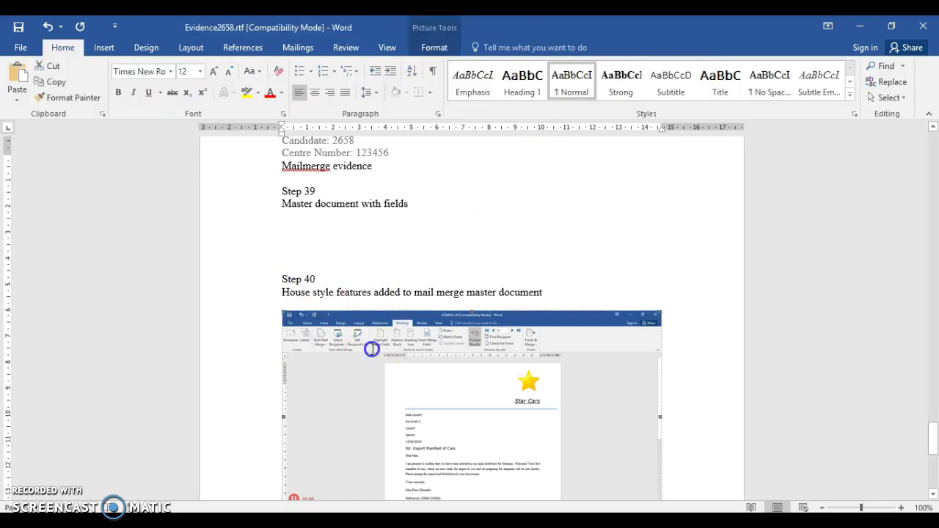
Crop the Step 40 screenshot down to the letter page only, about 5.5 cm high and 6.9 cm wide.
{"action": "left_click", "coordinate": [451, 53]}
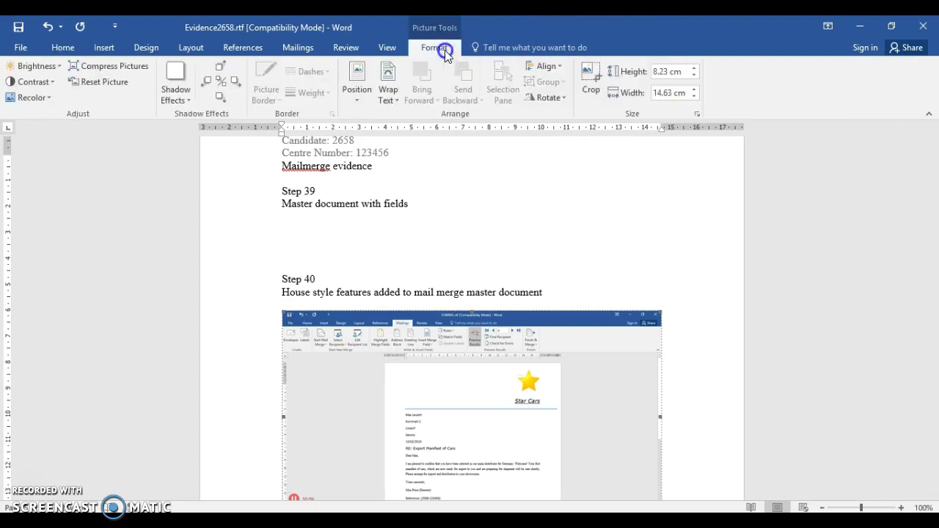
{"action": "left_click", "coordinate": [593, 88]}
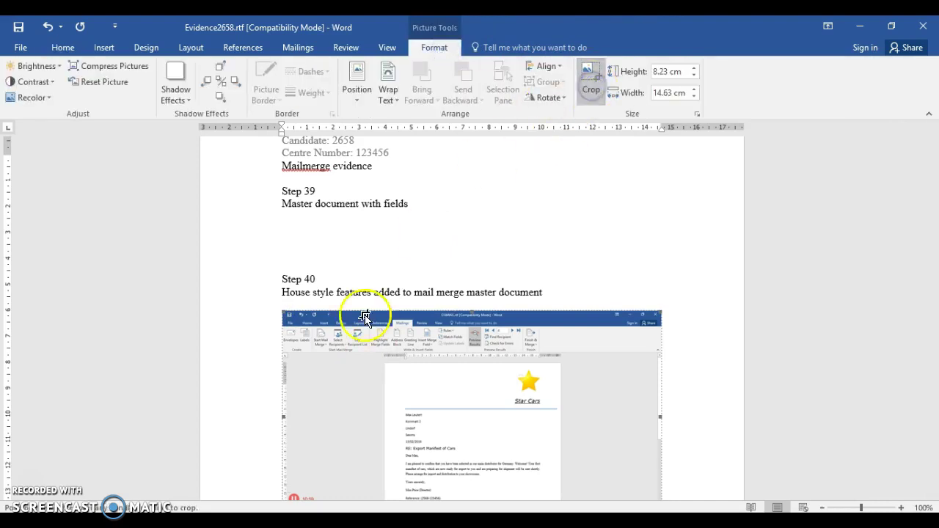
{"action": "left_click_drag", "start_coordinate": [377, 351], "coordinate": [384, 362]}
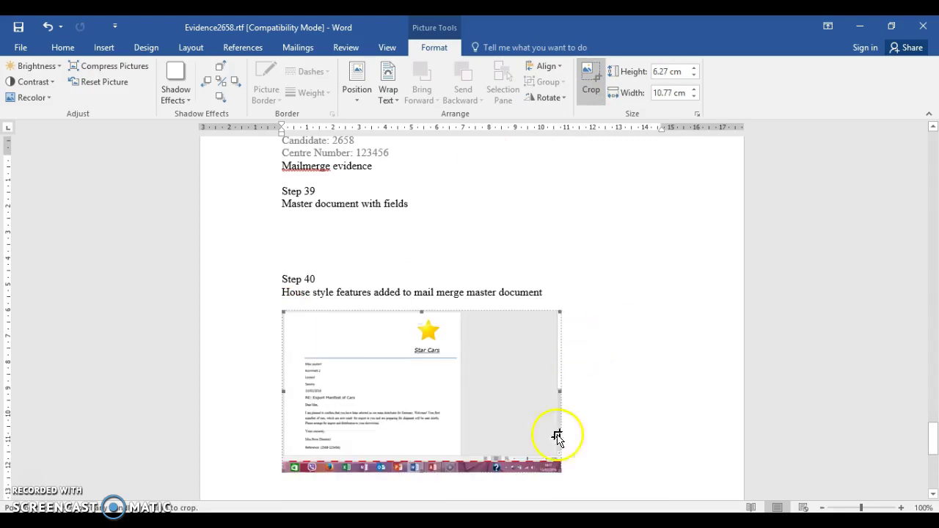
{"action": "left_click_drag", "start_coordinate": [558, 473], "coordinate": [532, 464]}
{"action": "left_click_drag", "start_coordinate": [456, 450], "coordinate": [455, 449]}
{"action": "left_click", "coordinate": [574, 460]}
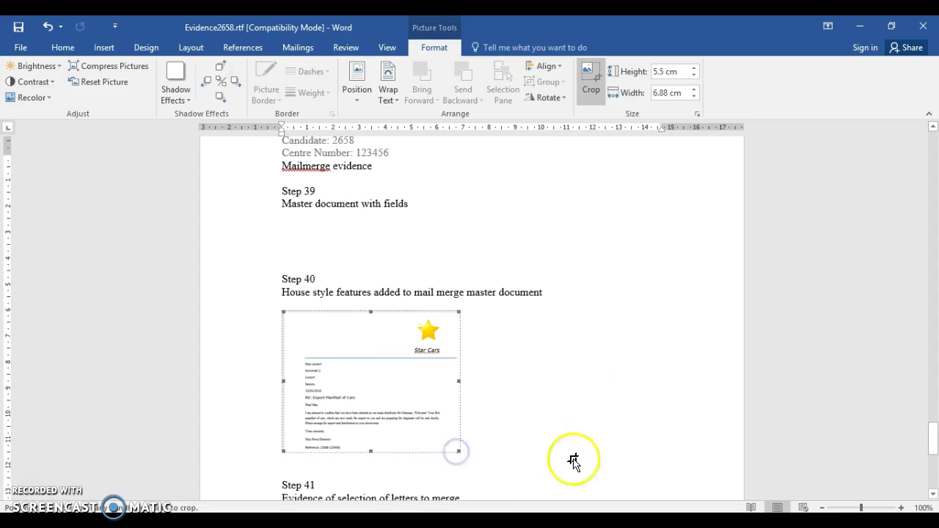
{"action": "left_click", "coordinate": [419, 415]}
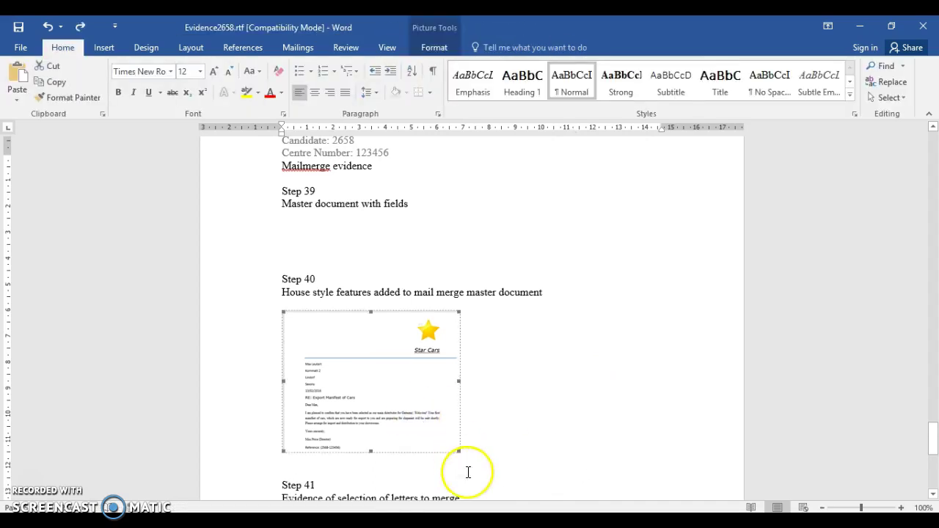
Enlarge the cropped Step 40 screenshot proportionally to about 8.5 cm wide.
{"action": "left_click", "coordinate": [456, 451]}
{"action": "left_click_drag", "start_coordinate": [456, 451], "coordinate": [498, 472]}
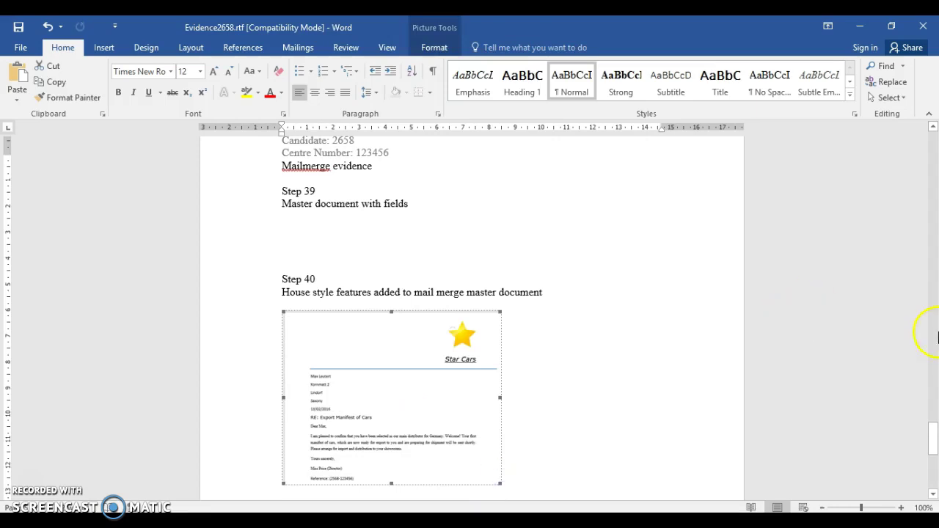
{"action": "left_click_drag", "start_coordinate": [935, 449], "coordinate": [932, 461]}
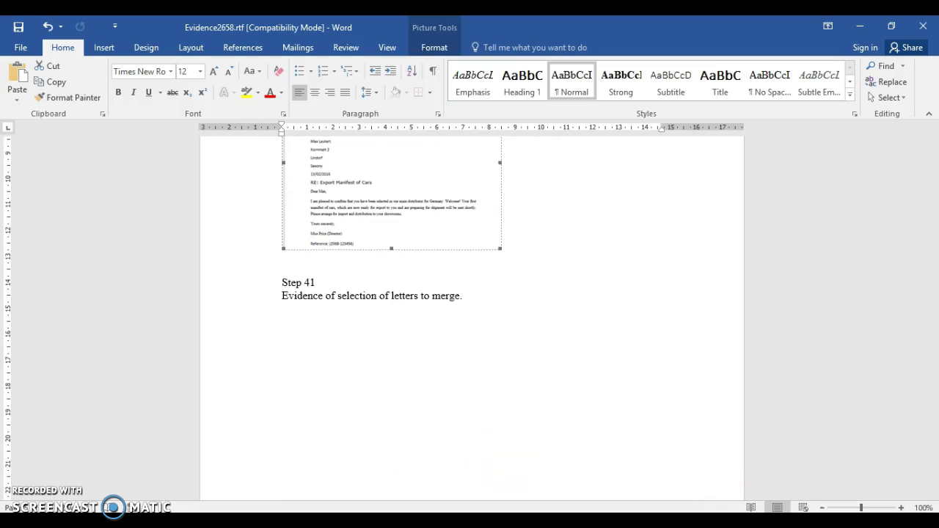
Capture a screenshot of the S16MAIL.rtf mail merge recipient list with only the Germany and Spain distributors ticked.
{"action": "left_click", "coordinate": [639, 486]}
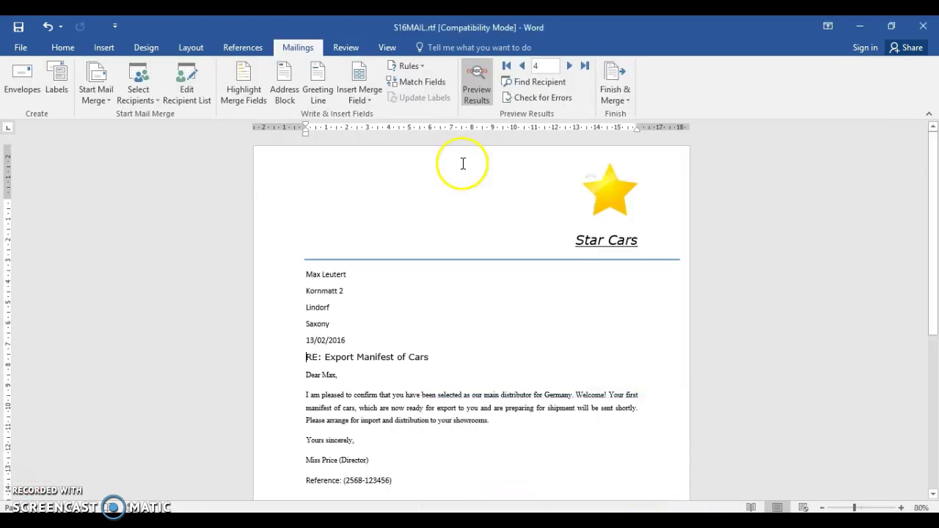
{"action": "left_click", "coordinate": [462, 95]}
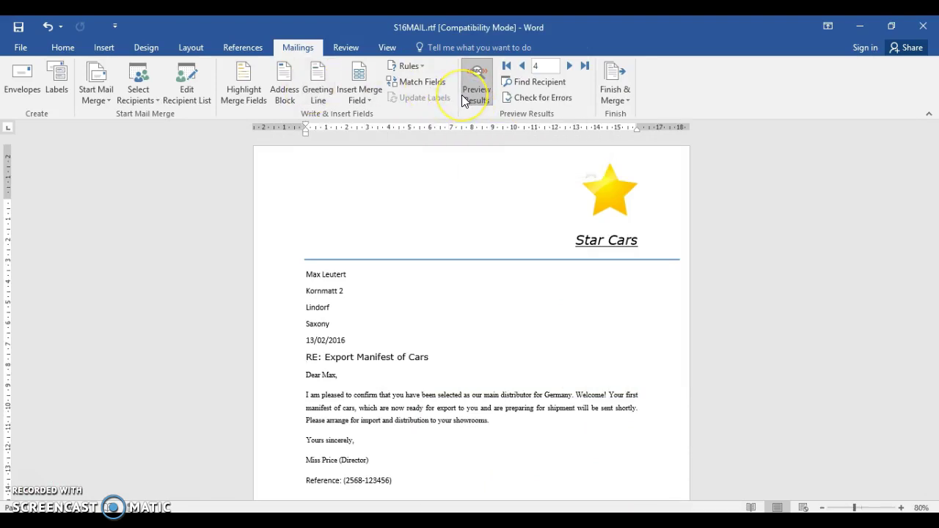
{"action": "left_click", "coordinate": [473, 94]}
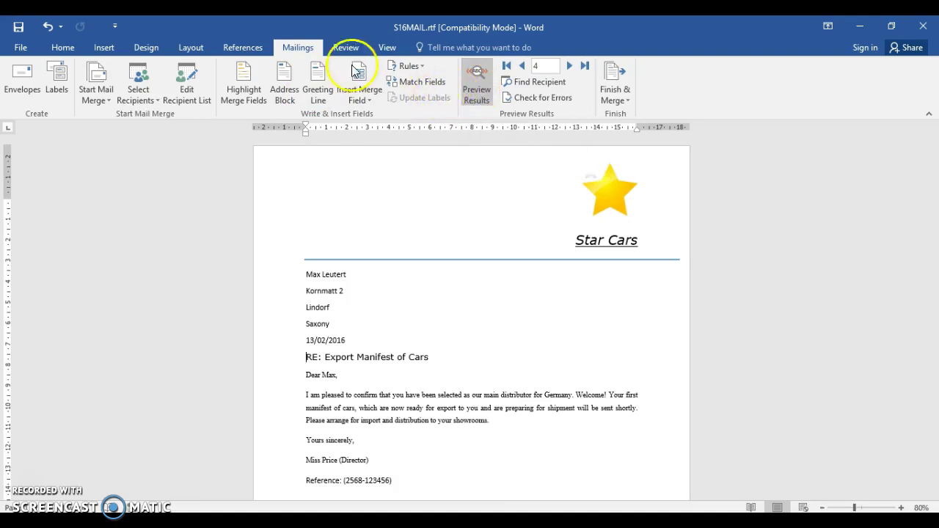
{"action": "left_click", "coordinate": [203, 79]}
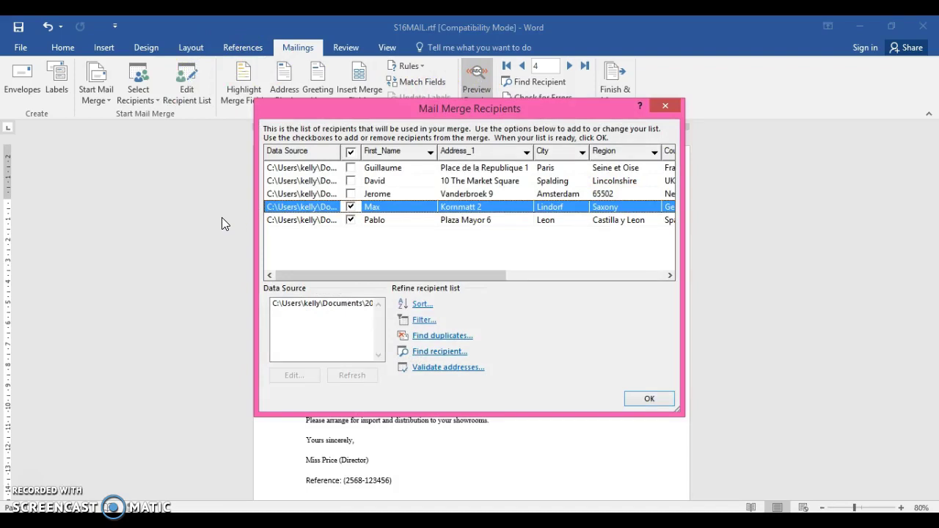
{"action": "left_click", "coordinate": [576, 370]}
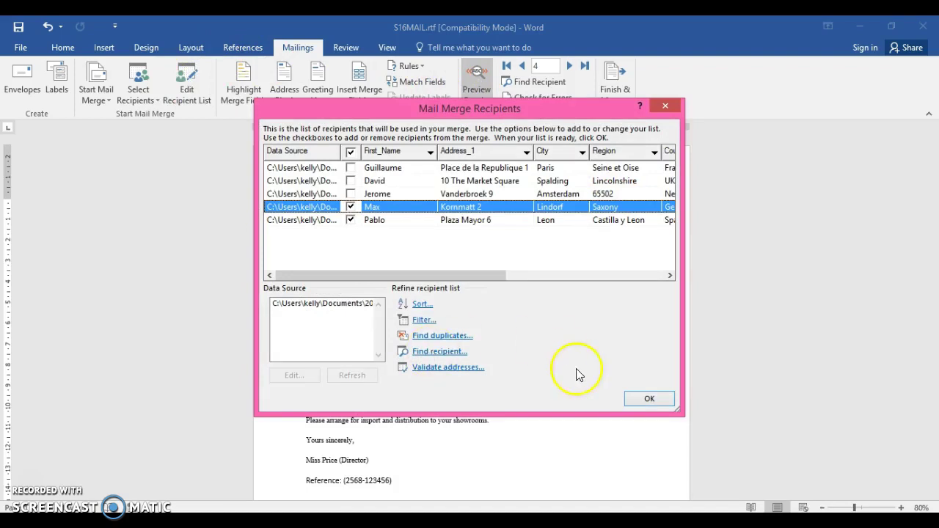
{"action": "left_click", "coordinate": [649, 402]}
Paste the recipient list screenshot below the Step 41 heading in Evidence2658.rtf.
{"action": "mouse_move", "coordinate": [578, 525]}
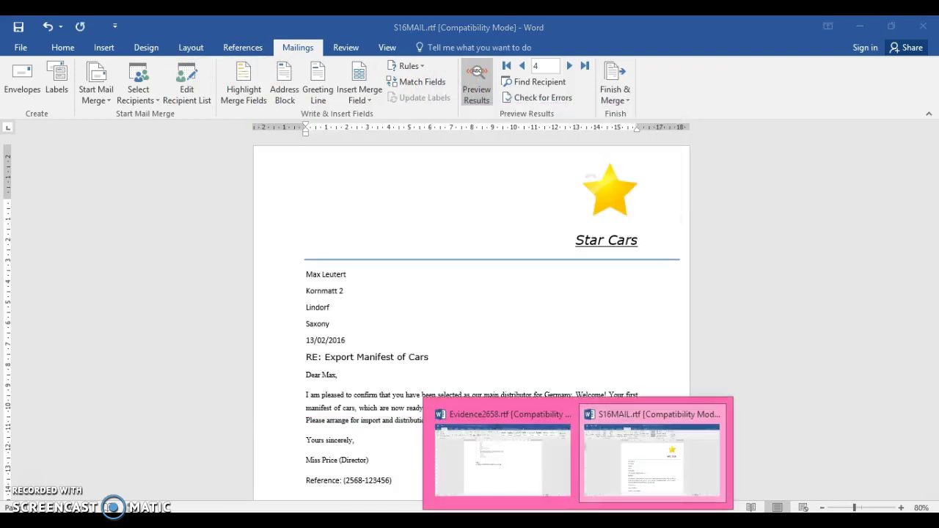
{"action": "left_click", "coordinate": [524, 474]}
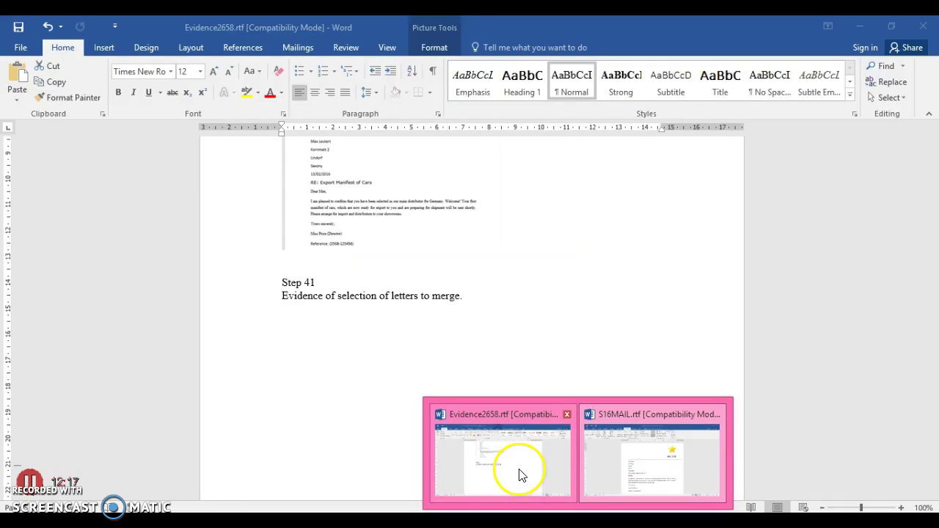
{"action": "left_click", "coordinate": [292, 345]}
{"action": "right_click", "coordinate": [292, 345]}
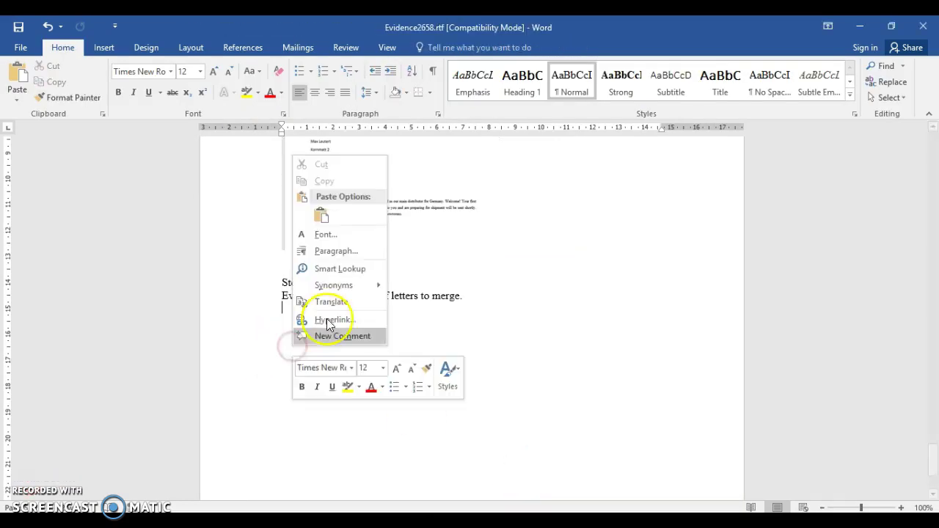
{"action": "left_click", "coordinate": [327, 215]}
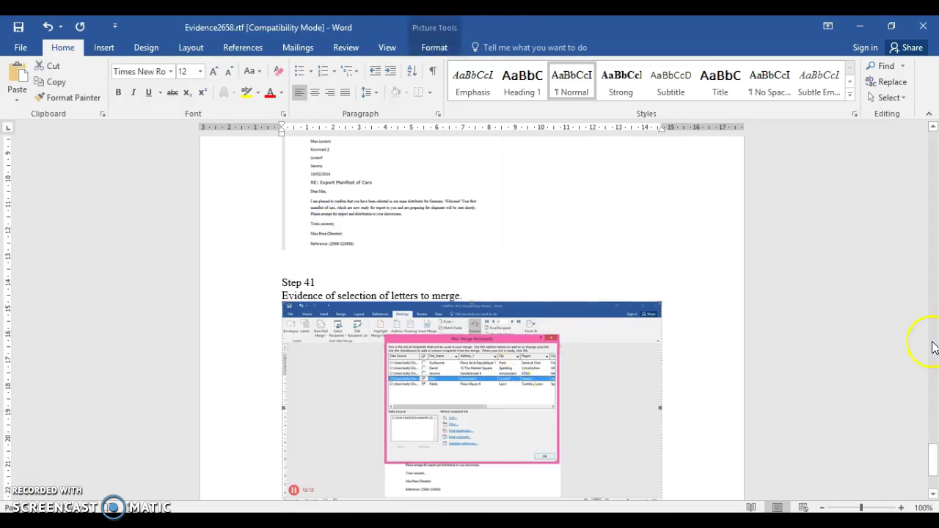
Place the cursor below the Step 39 heading in Evidence2658.rtf and switch back to S16MAIL.rtf.
{"action": "mouse_move", "coordinate": [934, 436]}
{"action": "left_mouse_down"}
{"action": "mouse_move", "coordinate": [933, 446]}
{"action": "mouse_move", "coordinate": [936, 404]}
{"action": "mouse_move", "coordinate": [934, 418]}
{"action": "left_mouse_up"}
{"action": "left_click", "coordinate": [299, 348]}
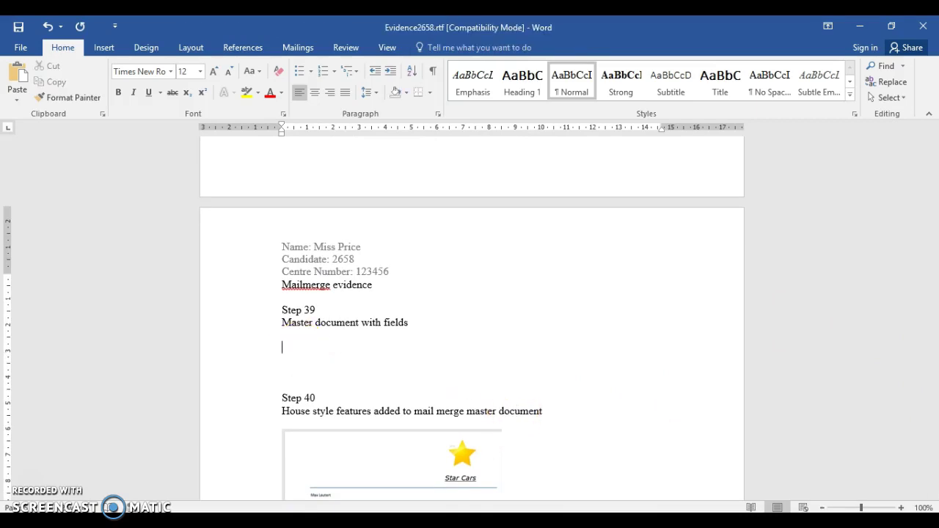
{"action": "mouse_move", "coordinate": [578, 525]}
{"action": "left_click", "coordinate": [612, 465]}
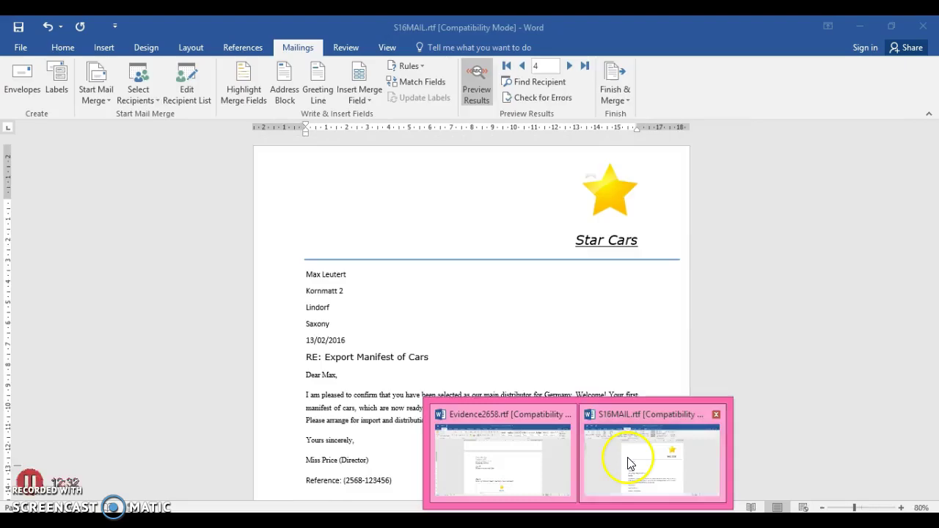
Undo the house style edits in S16MAIL.rtf, including the company name, subject line, divider, star logo and body text formatting.
{"action": "left_click", "coordinate": [48, 26]}
{"action": "left_click", "coordinate": [48, 26]}
{"action": "left_click", "coordinate": [48, 26]}
{"action": "left_click", "coordinate": [47, 26]}
{"action": "left_click", "coordinate": [48, 26]}
{"action": "left_click", "coordinate": [48, 26]}
{"action": "left_click", "coordinate": [48, 26]}
{"action": "left_click", "coordinate": [48, 26]}
{"action": "left_click", "coordinate": [47, 26]}
{"action": "left_click", "coordinate": [47, 26]}
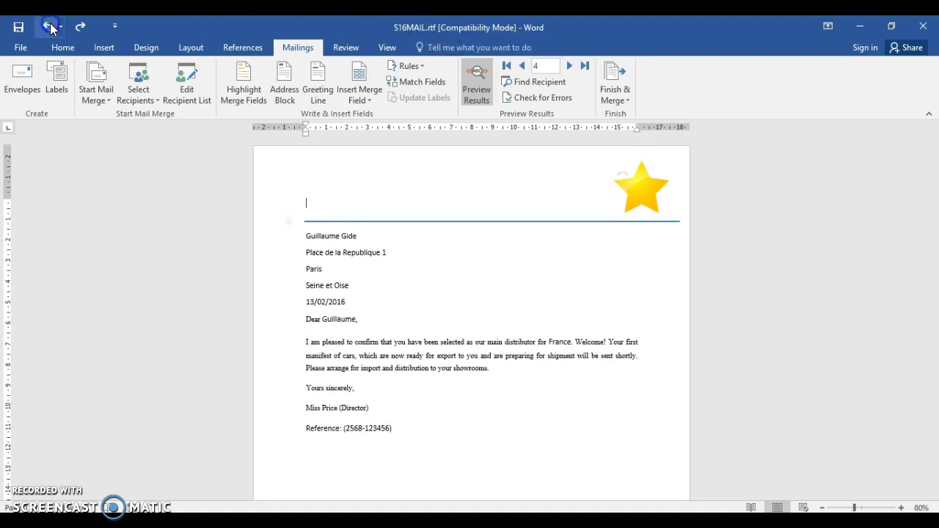
{"action": "left_click", "coordinate": [48, 27]}
{"action": "left_click", "coordinate": [50, 27]}
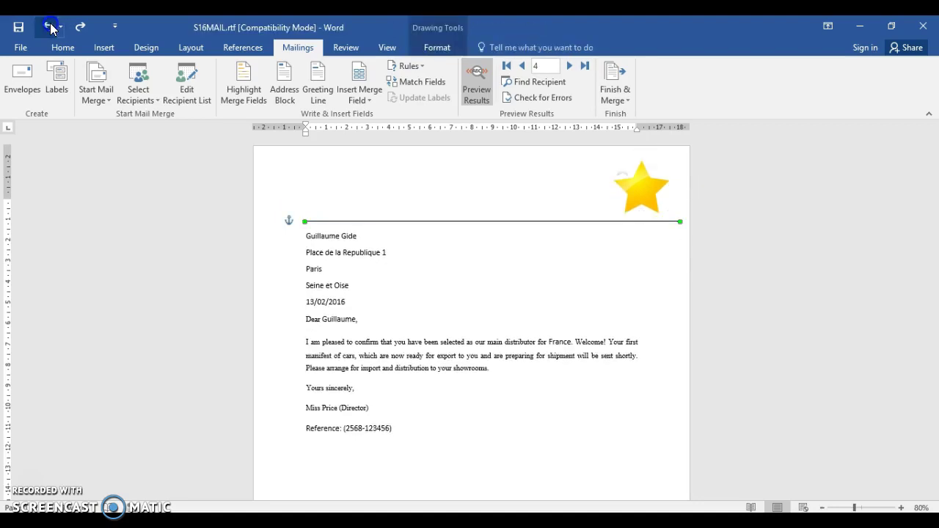
{"action": "left_click", "coordinate": [50, 28]}
{"action": "left_click", "coordinate": [50, 27]}
{"action": "left_click", "coordinate": [50, 28]}
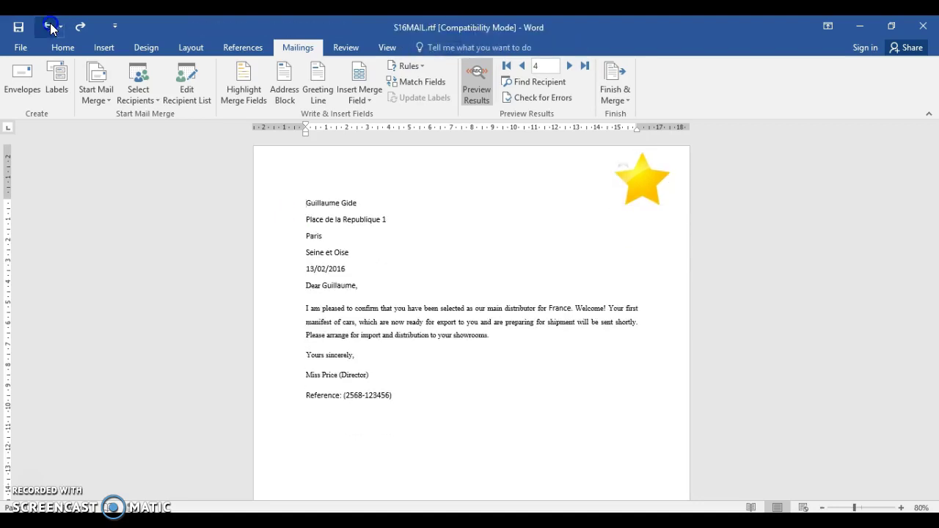
{"action": "left_click", "coordinate": [50, 28]}
{"action": "left_click", "coordinate": [49, 28]}
{"action": "left_click", "coordinate": [50, 28]}
{"action": "left_click", "coordinate": [49, 28]}
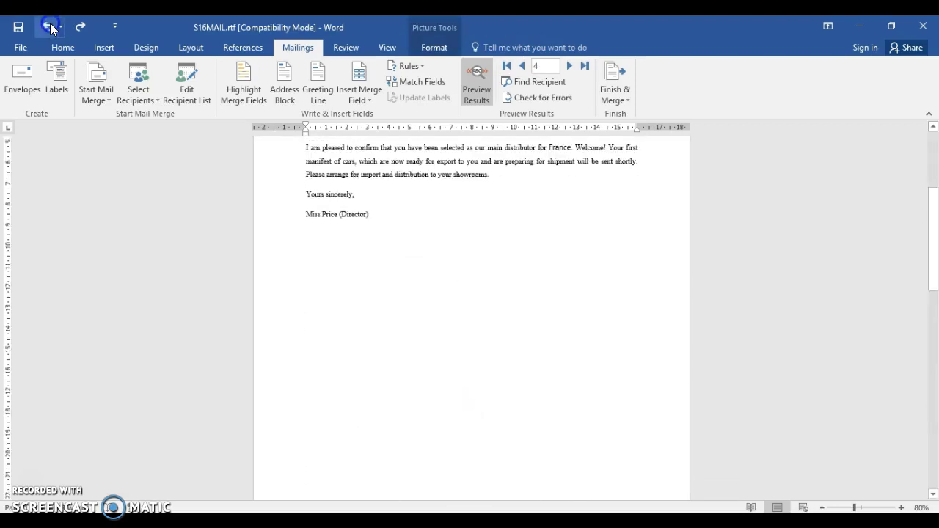
{"action": "left_click", "coordinate": [50, 27]}
{"action": "left_click", "coordinate": [50, 28]}
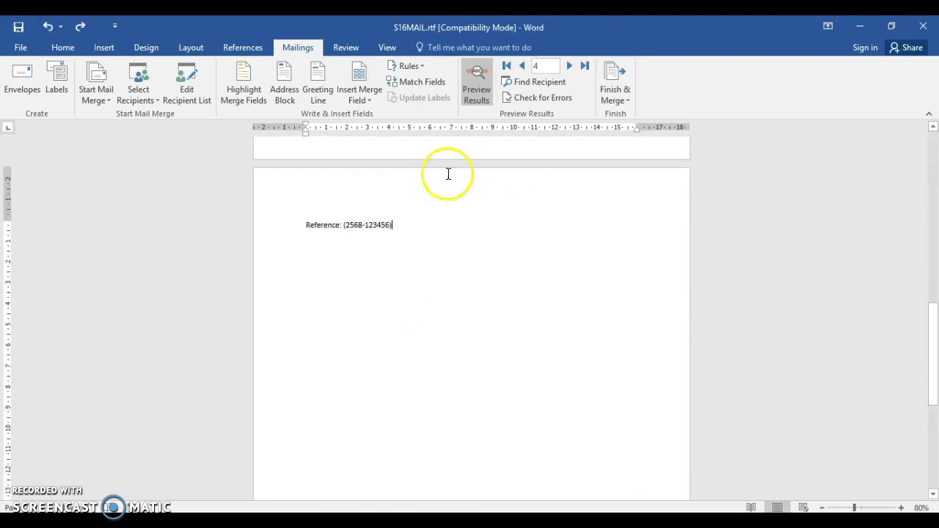
{"action": "left_click", "coordinate": [42, 28]}
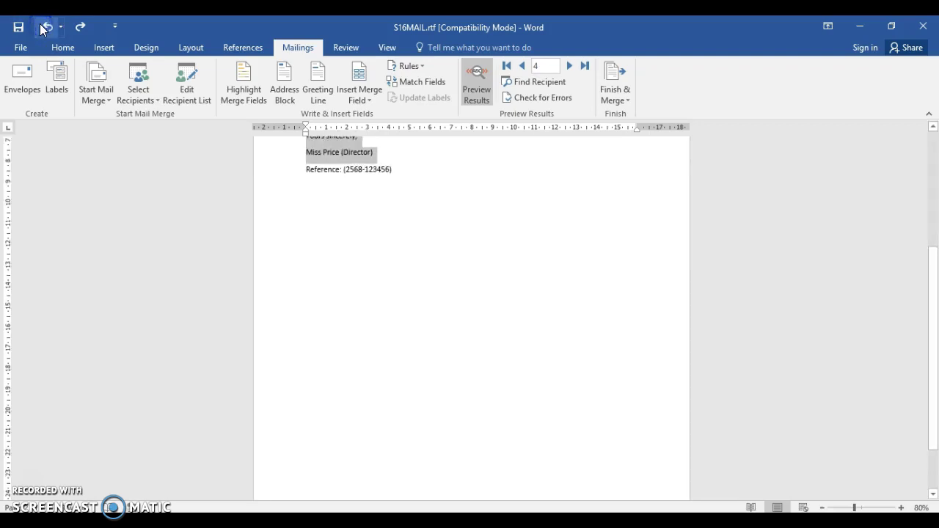
Display the letter's merge fields instead of the previewed results, capture the screen and paste it below Step 39 in Evidence2658.rtf.
{"action": "left_click_drag", "start_coordinate": [933, 304], "coordinate": [935, 195]}
{"action": "left_click", "coordinate": [660, 360]}
{"action": "left_click", "coordinate": [476, 82]}
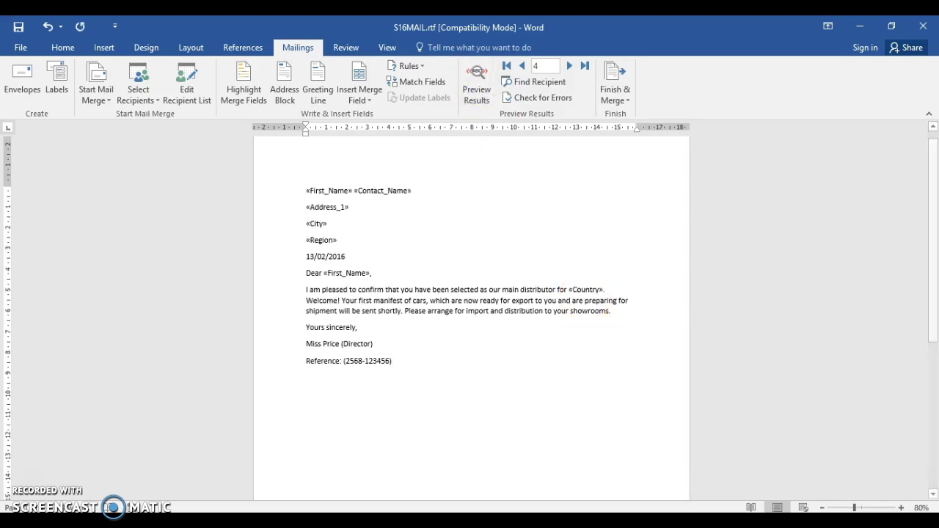
{"action": "mouse_move", "coordinate": [597, 505]}
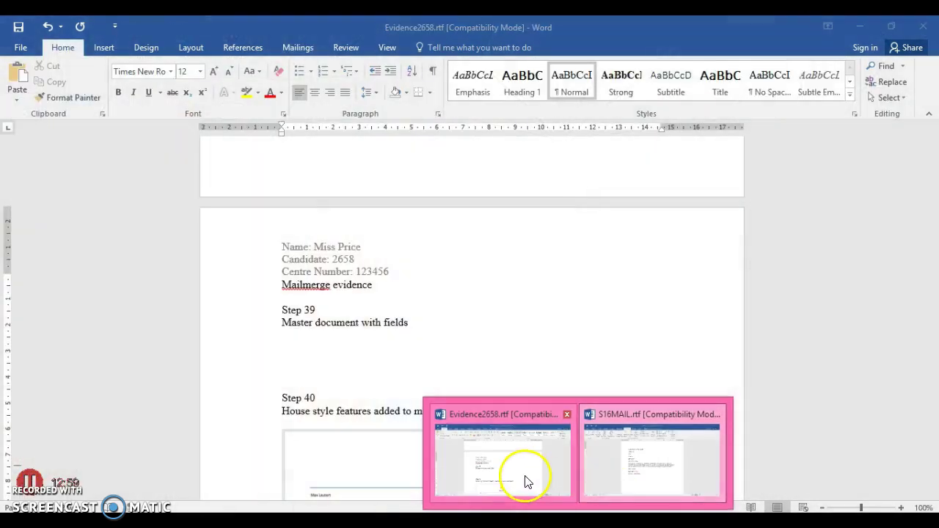
{"action": "left_click", "coordinate": [525, 482]}
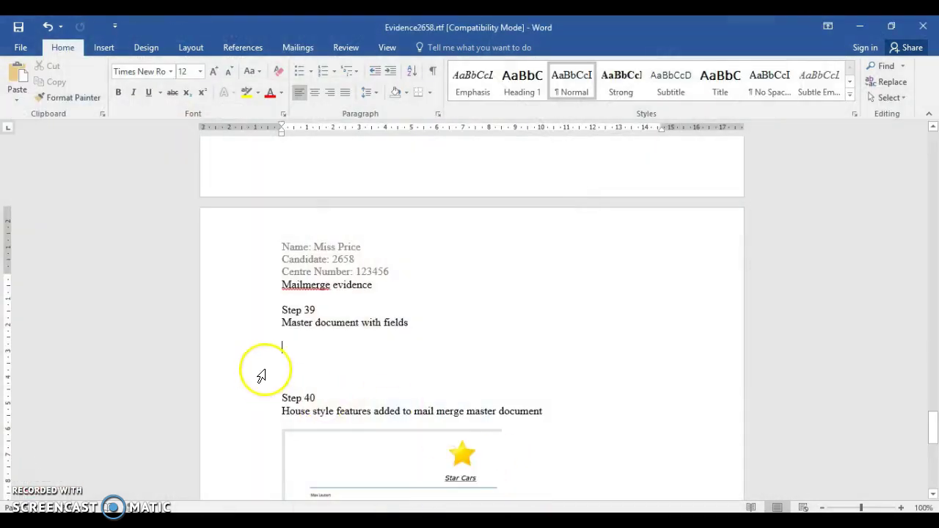
{"action": "right_click", "coordinate": [289, 350]}
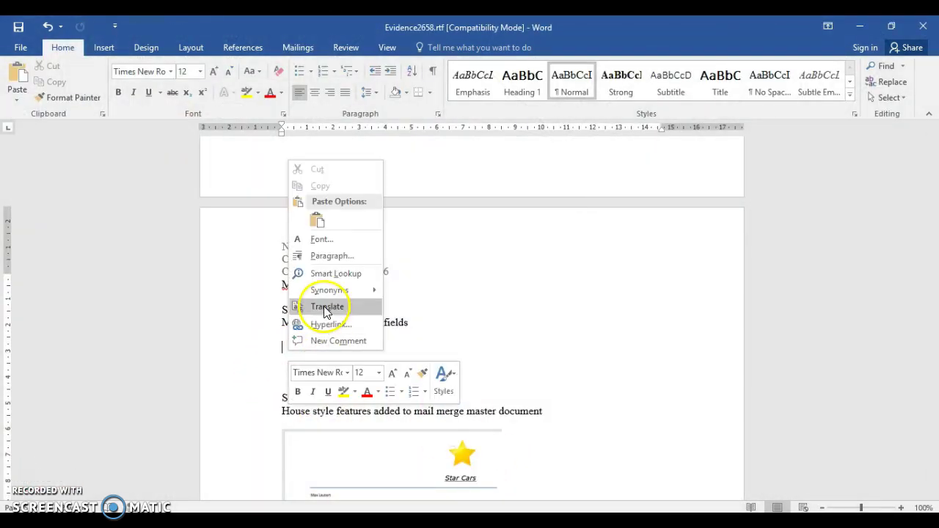
{"action": "left_click", "coordinate": [317, 221]}
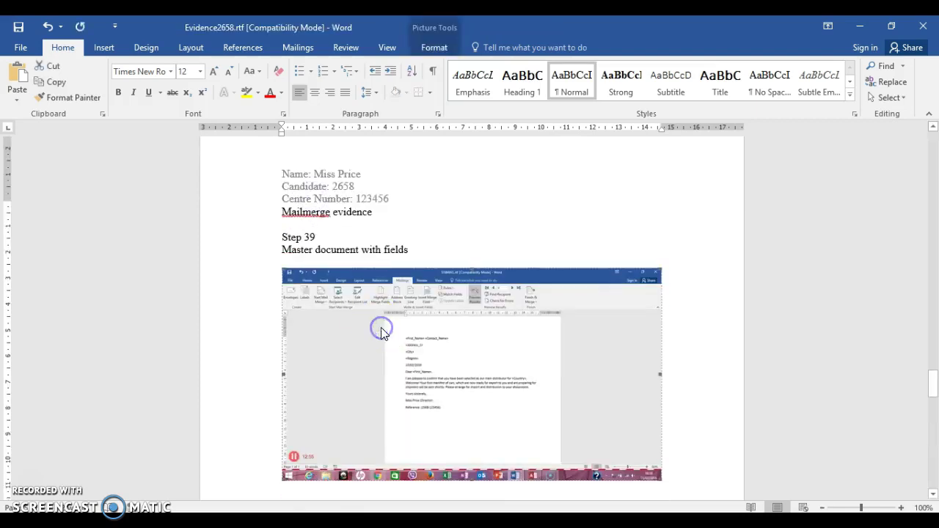
Crop the Step 39 screenshot down to the letter page only, about 4.7 cm high and 6.9 cm wide.
{"action": "left_click", "coordinate": [439, 47]}
{"action": "left_click", "coordinate": [588, 73]}
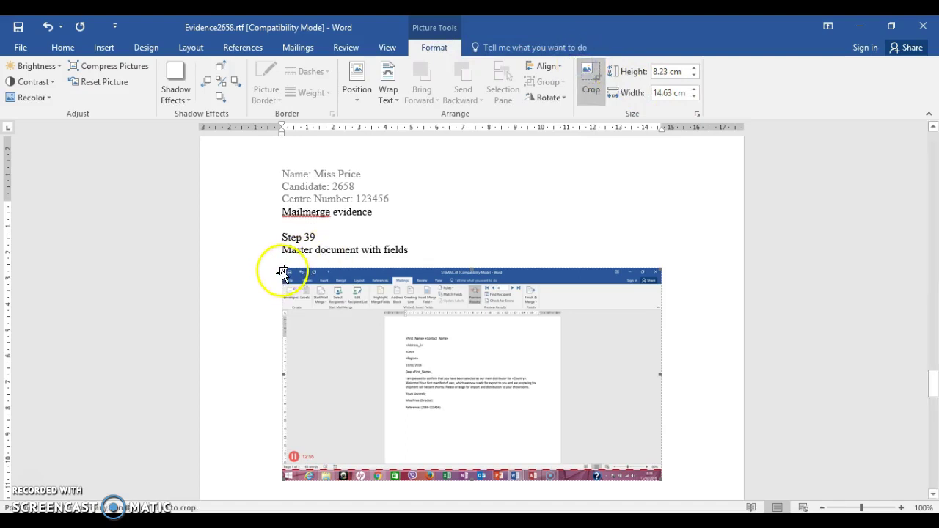
{"action": "left_click_drag", "start_coordinate": [389, 283], "coordinate": [384, 320]}
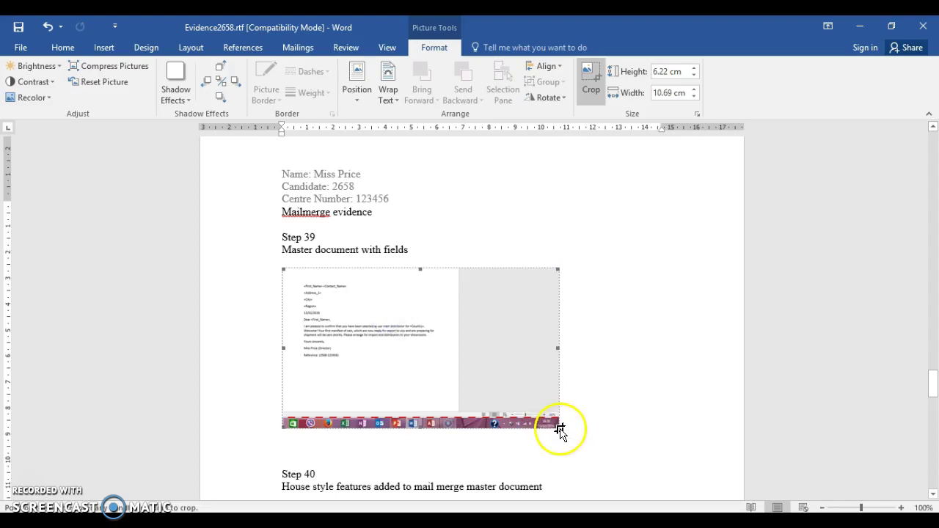
{"action": "left_click_drag", "start_coordinate": [558, 433], "coordinate": [459, 388]}
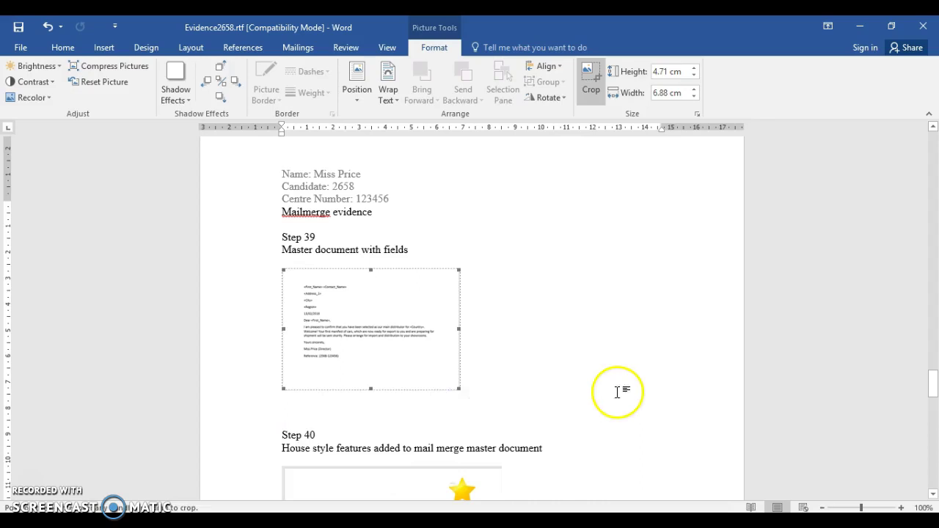
Finish cropping and enlarge the Step 39 screenshot to about 6.4 cm high and 9.3 cm wide.
{"action": "left_click", "coordinate": [437, 383]}
{"action": "left_click", "coordinate": [453, 388]}
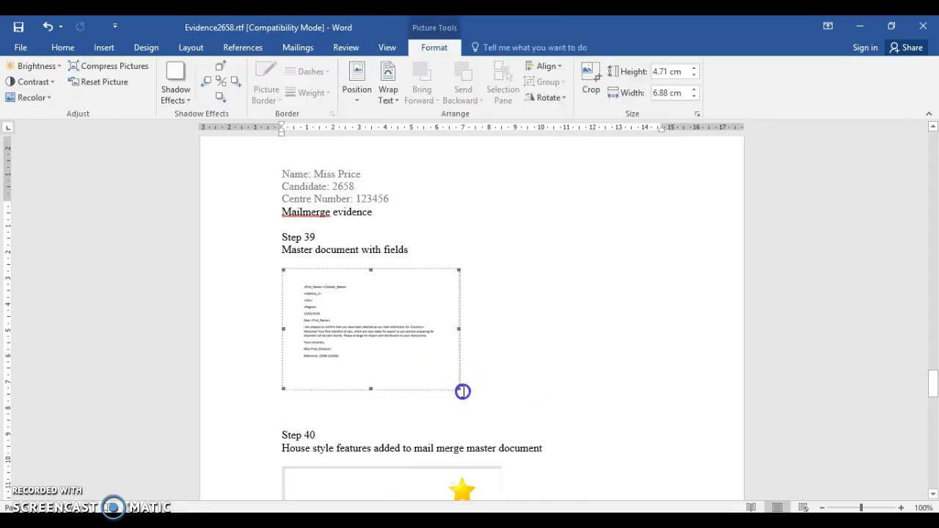
{"action": "left_click_drag", "start_coordinate": [458, 388], "coordinate": [522, 431]}
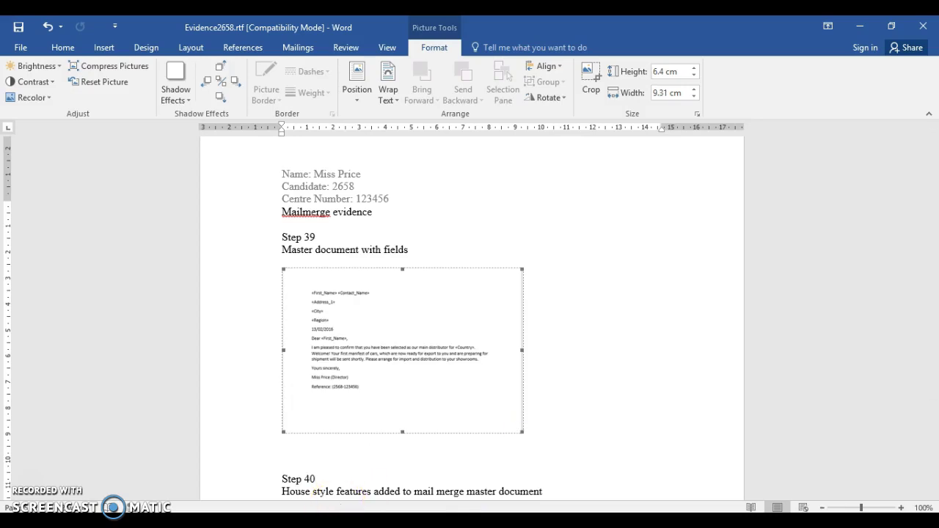
Switch to Chrome and examine the mark scheme's sample mailmerge evidence for Steps 29 and 30 and Printout 5.
{"action": "key", "text": "alt+Tab"}
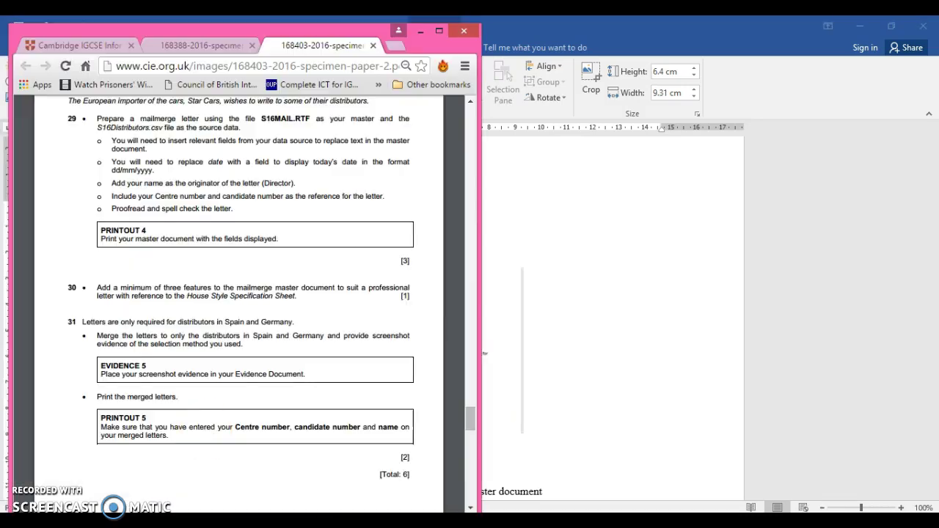
{"action": "left_click", "coordinate": [190, 44]}
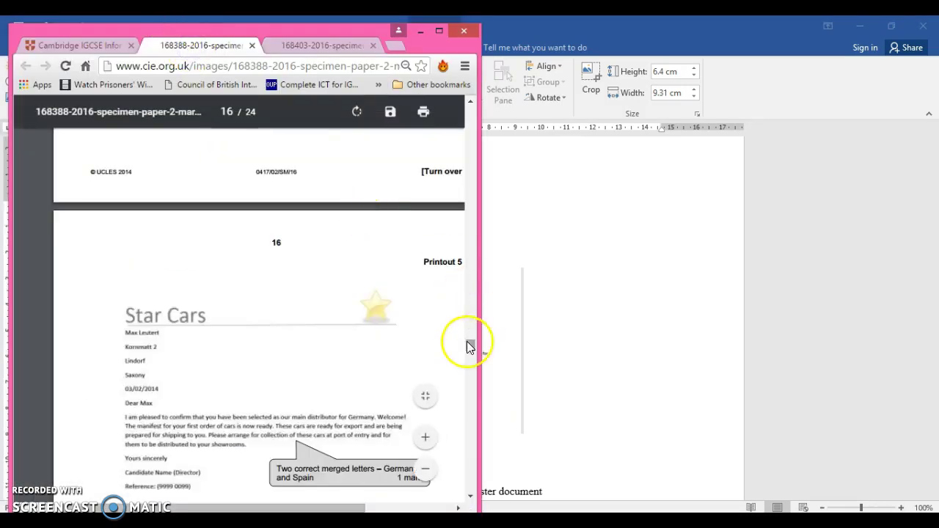
{"action": "scroll", "coordinate": [469, 344], "scroll_direction": "up", "scroll_amount": 2}
{"action": "scroll", "coordinate": [468, 337], "scroll_direction": "up", "scroll_amount": 10}
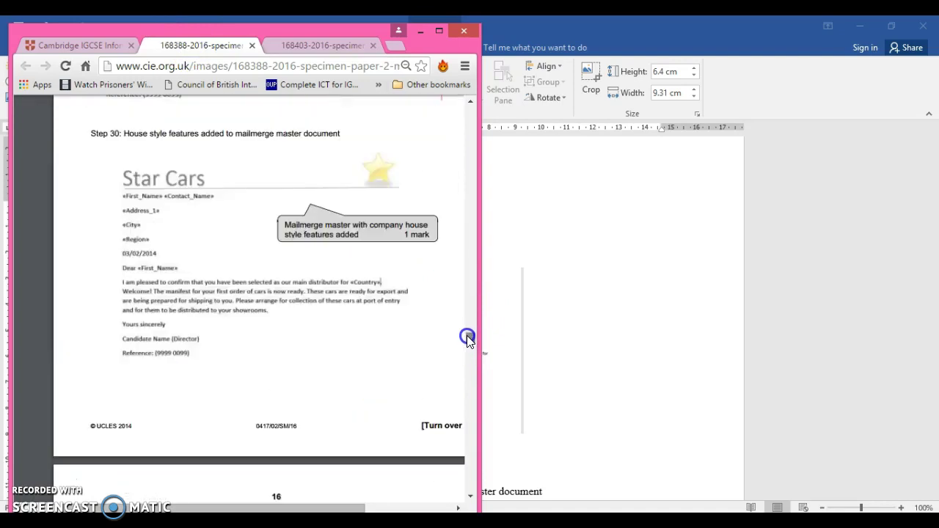
{"action": "scroll", "coordinate": [467, 331], "scroll_direction": "up", "scroll_amount": 3}
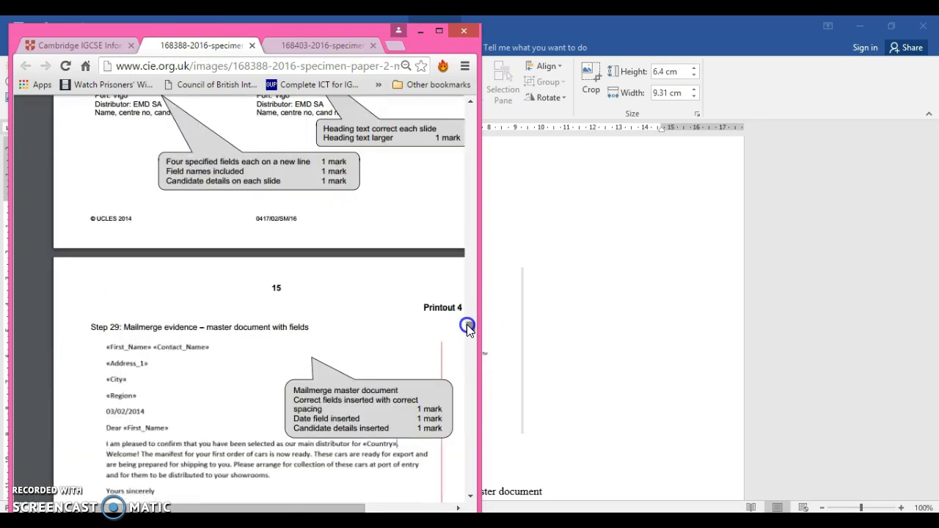
{"action": "scroll", "coordinate": [467, 331], "scroll_direction": "down", "scroll_amount": 6}
{"action": "scroll", "coordinate": [467, 332], "scroll_direction": "down", "scroll_amount": 5}
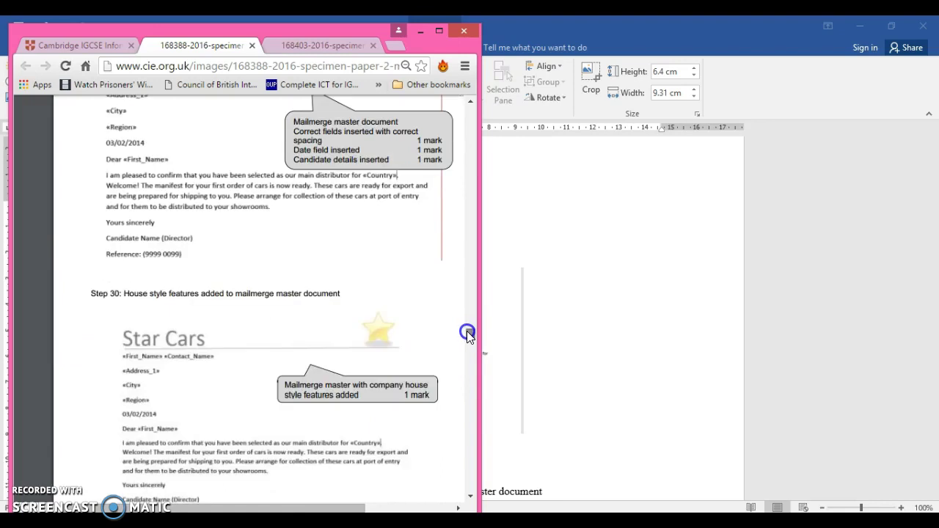
{"action": "scroll", "coordinate": [467, 339], "scroll_direction": "down", "scroll_amount": 3}
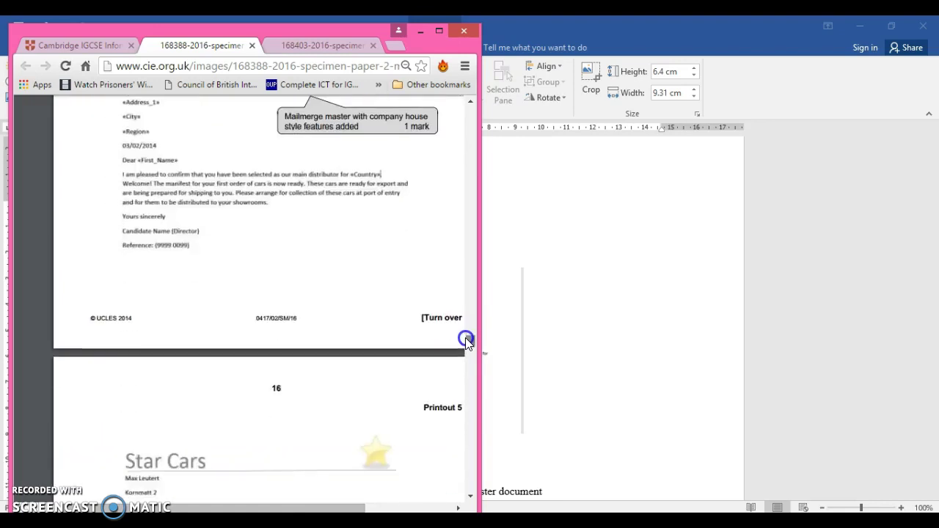
Examine the mark scheme's merged letters for Germany and Spain and its Printout 6 slides, and check tasks 30 and 31 in the specimen paper.
{"action": "scroll", "coordinate": [467, 341], "scroll_direction": "down", "scroll_amount": 4}
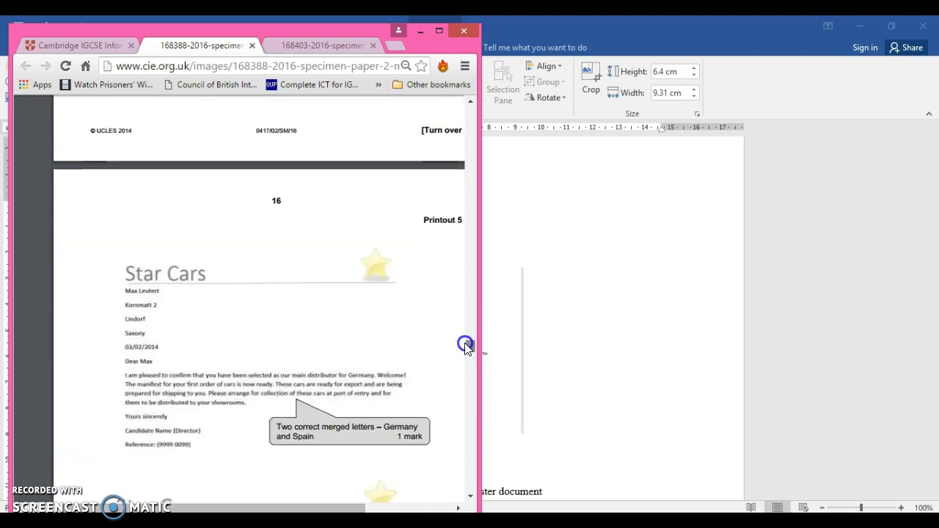
{"action": "scroll", "coordinate": [467, 348], "scroll_direction": "down", "scroll_amount": 2}
{"action": "scroll", "coordinate": [466, 349], "scroll_direction": "down", "scroll_amount": 5}
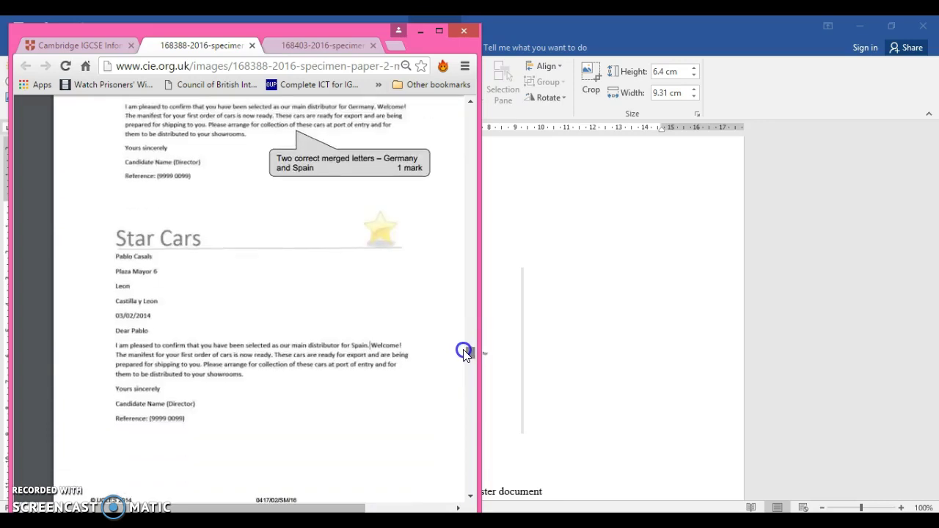
{"action": "scroll", "coordinate": [464, 351], "scroll_direction": "down", "scroll_amount": 10}
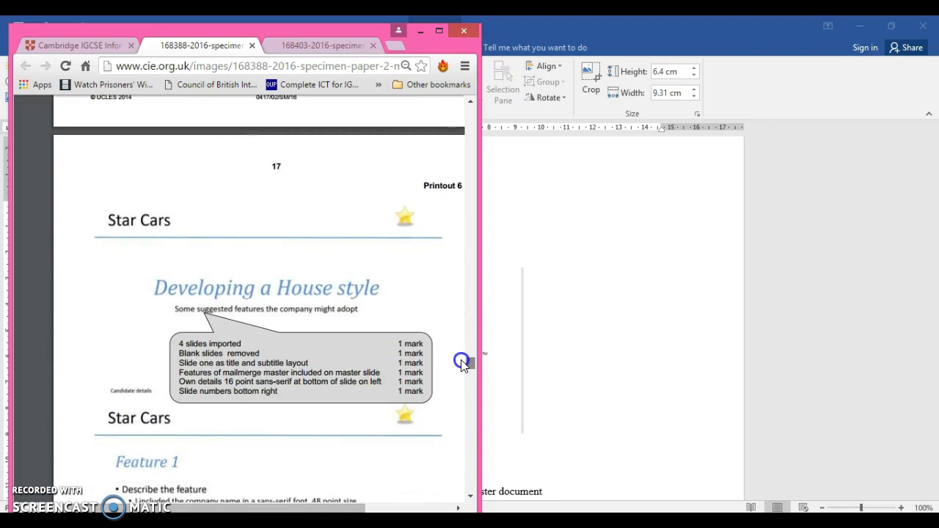
{"action": "scroll", "coordinate": [462, 365], "scroll_direction": "down", "scroll_amount": 7}
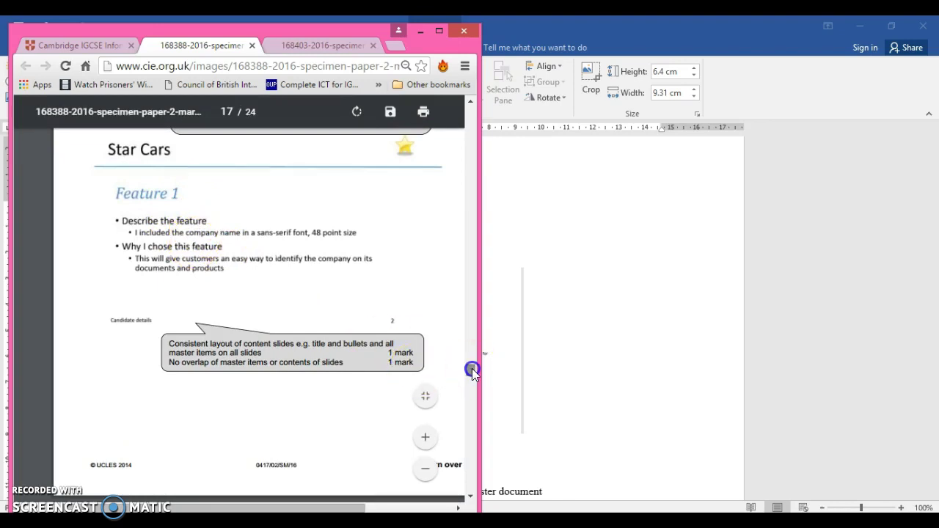
{"action": "left_click_drag", "start_coordinate": [472, 368], "coordinate": [467, 383]}
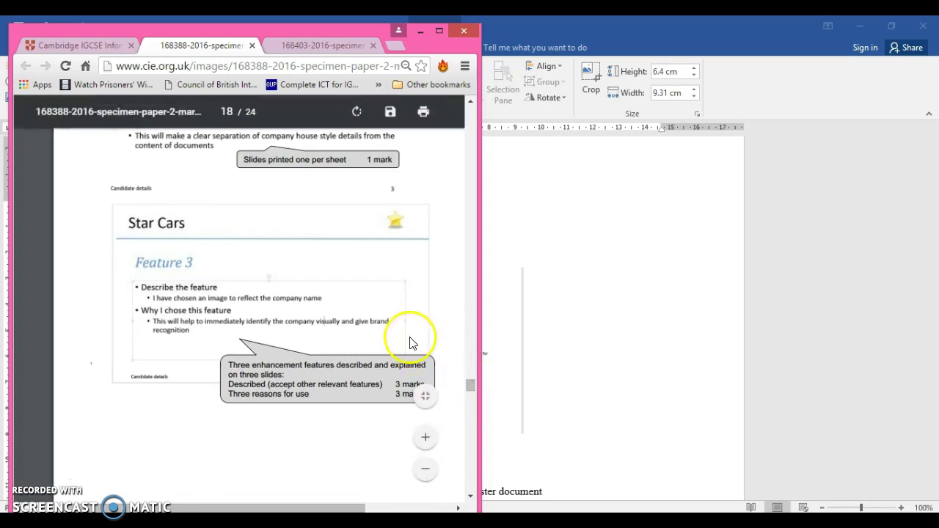
{"action": "left_click", "coordinate": [344, 45]}
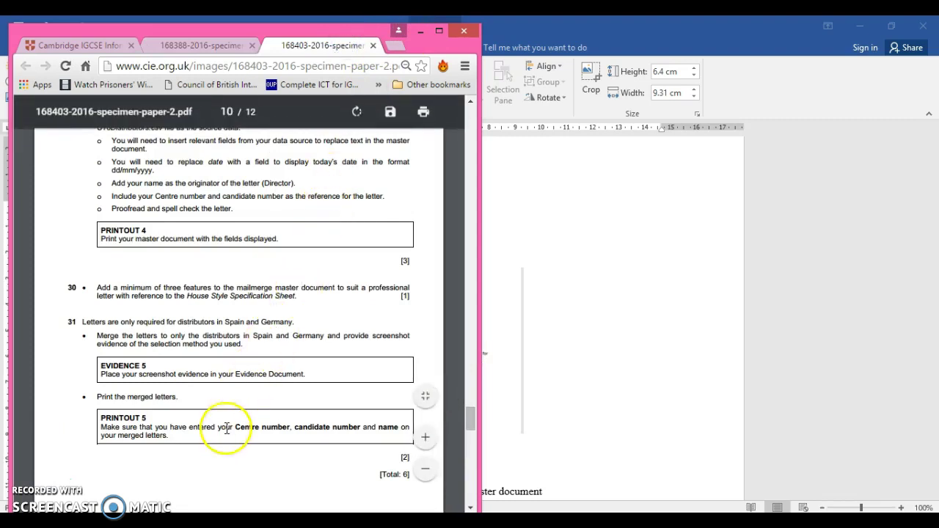
Return to Word and bring the S16MAIL.rtf mailmerge letter to the front.
{"action": "left_click", "coordinate": [612, 326]}
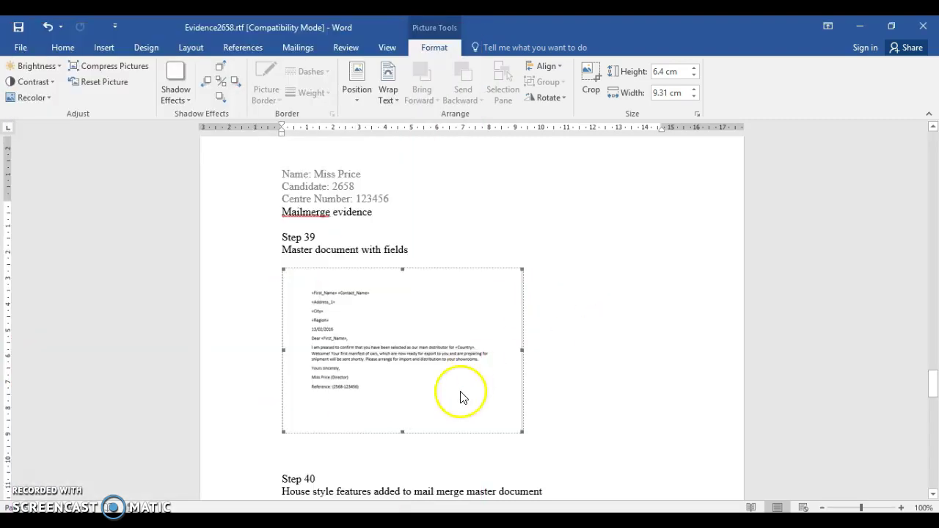
{"action": "left_click", "coordinate": [577, 525]}
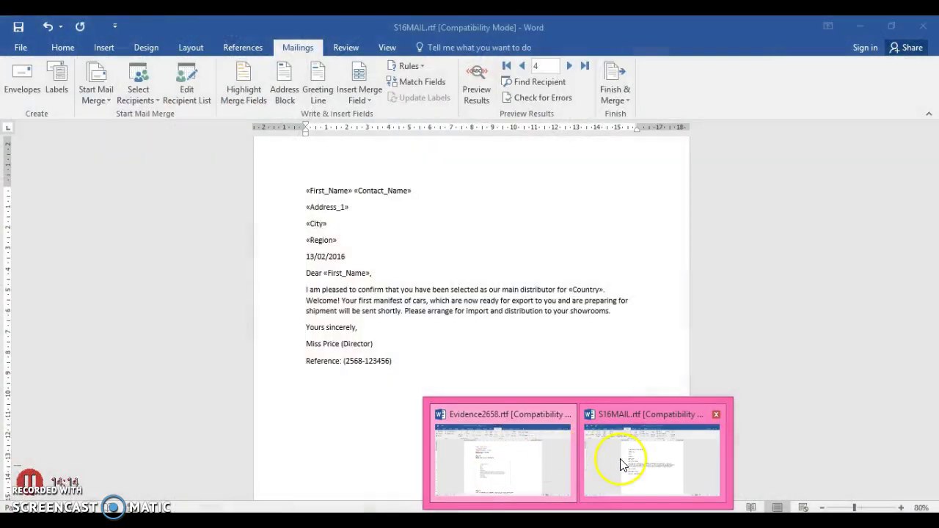
{"action": "left_click", "coordinate": [616, 459]}
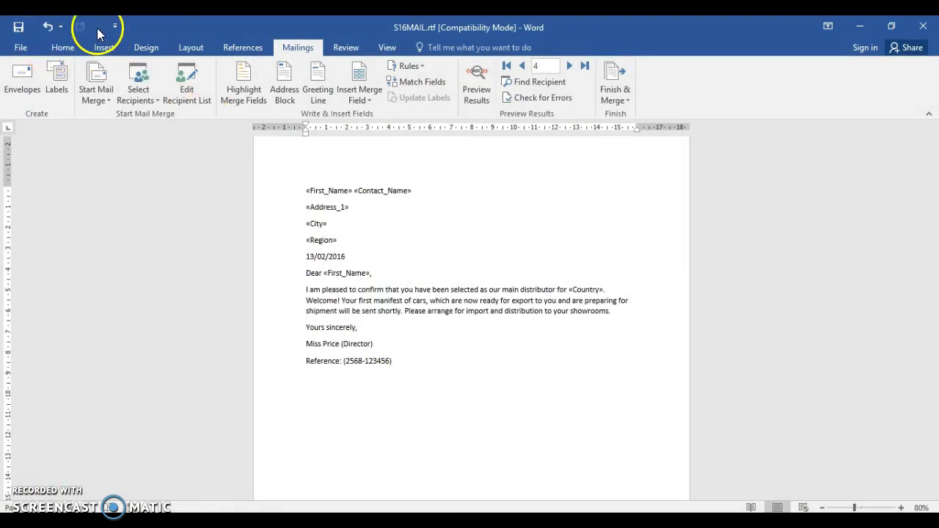
{"action": "left_click", "coordinate": [116, 27]}
{"action": "left_click", "coordinate": [116, 27]}
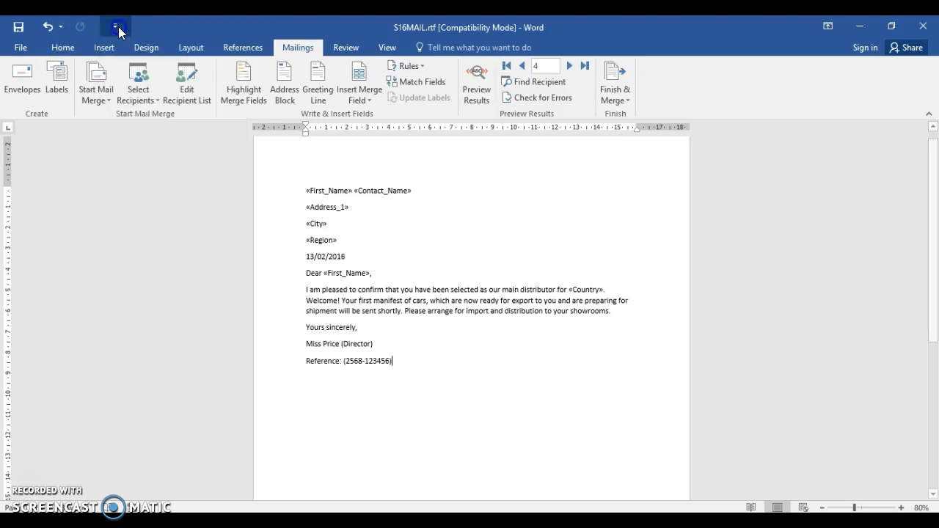
{"action": "left_click", "coordinate": [20, 47]}
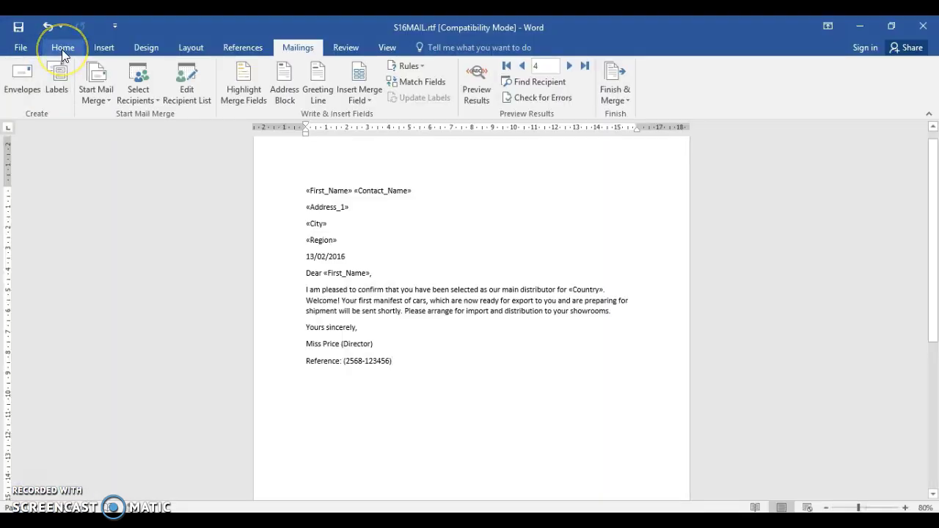
{"action": "left_click", "coordinate": [63, 48]}
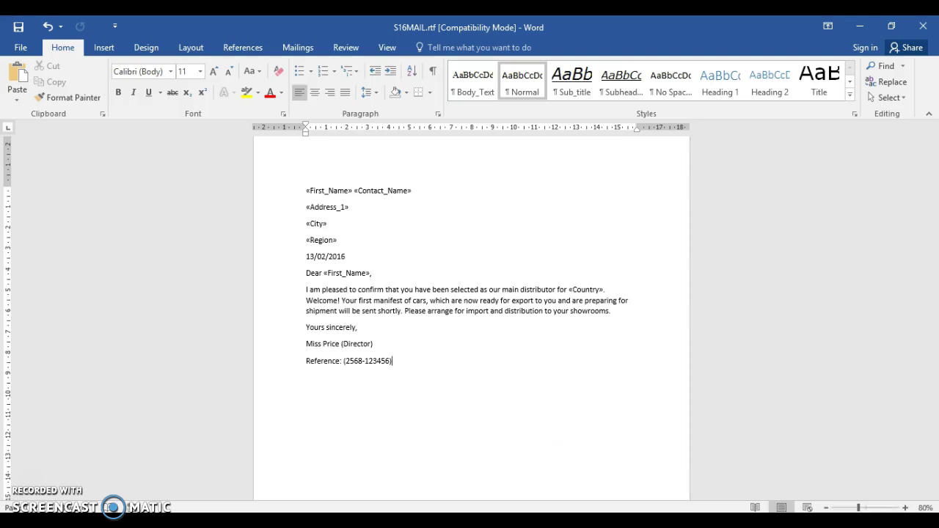
Switch to Access to view the Databaseexam database with its label report.
{"action": "left_click", "coordinate": [560, 444]}
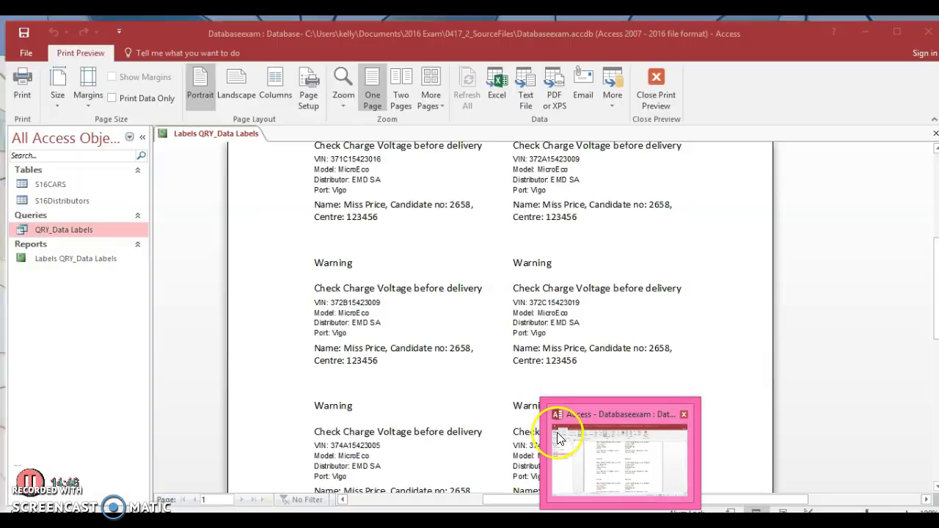